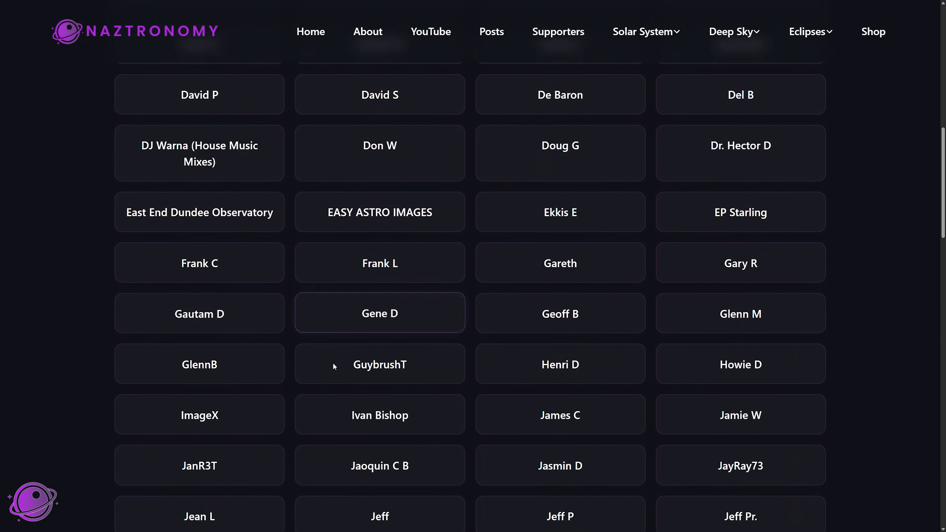
scroll(588, 251, "down", 18)
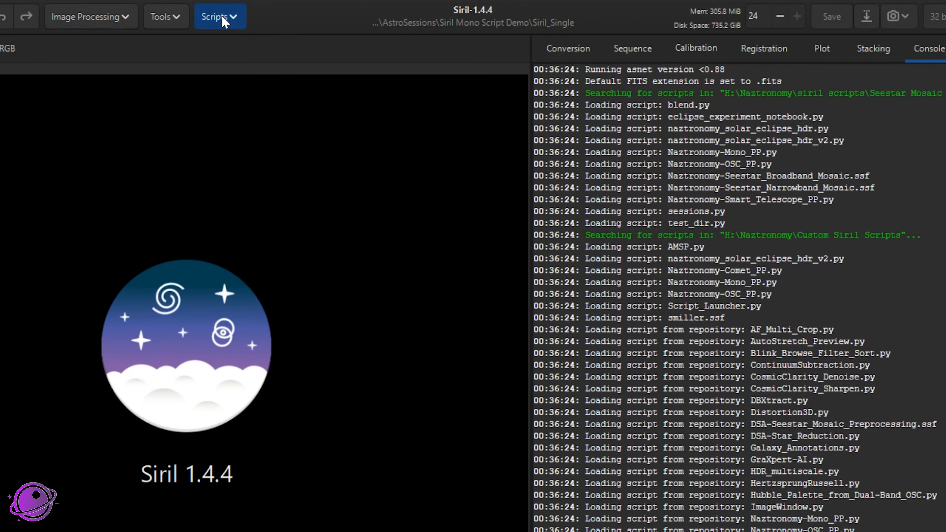
Filter the online script repository for "naz", keep Naztronomy-Mono_PP.py selected, and apply the preferences
left_click(281, 16)
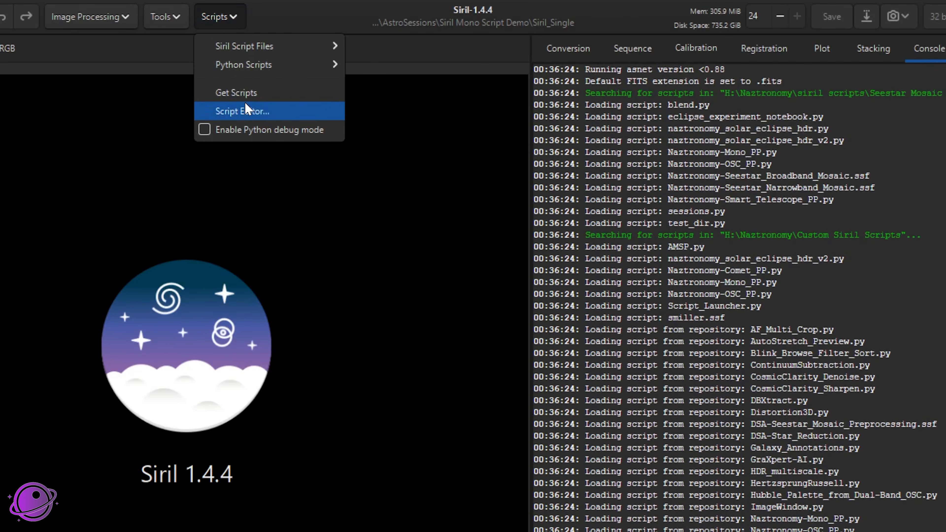
left_click(297, 70)
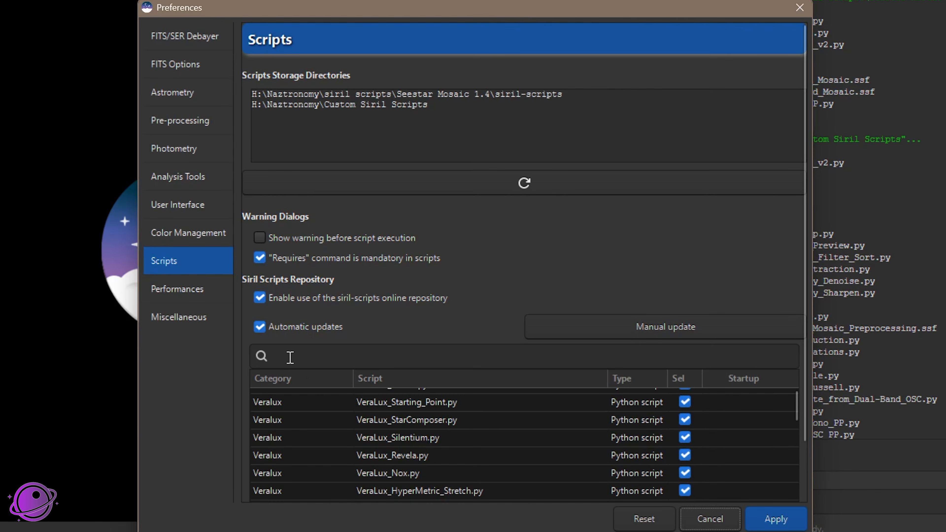
left_click(293, 451)
type("naz")
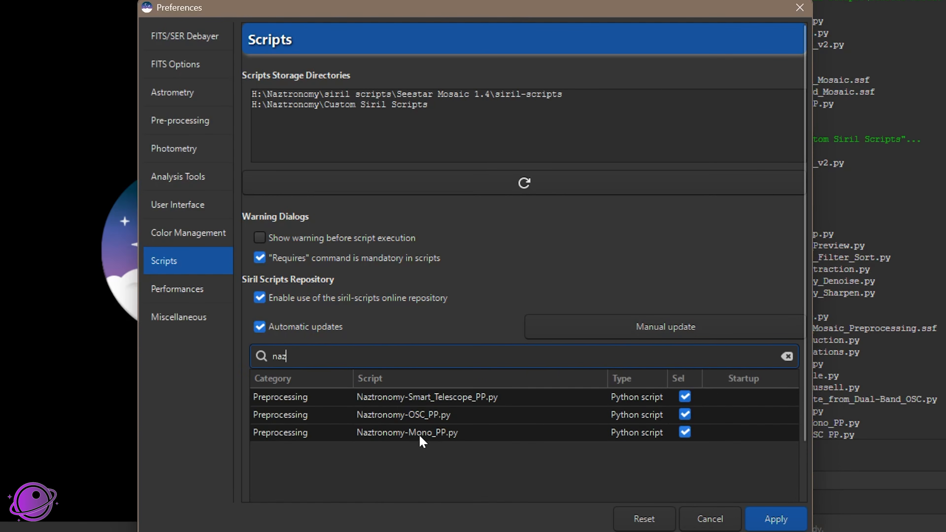
left_click(685, 433)
left_click(685, 432)
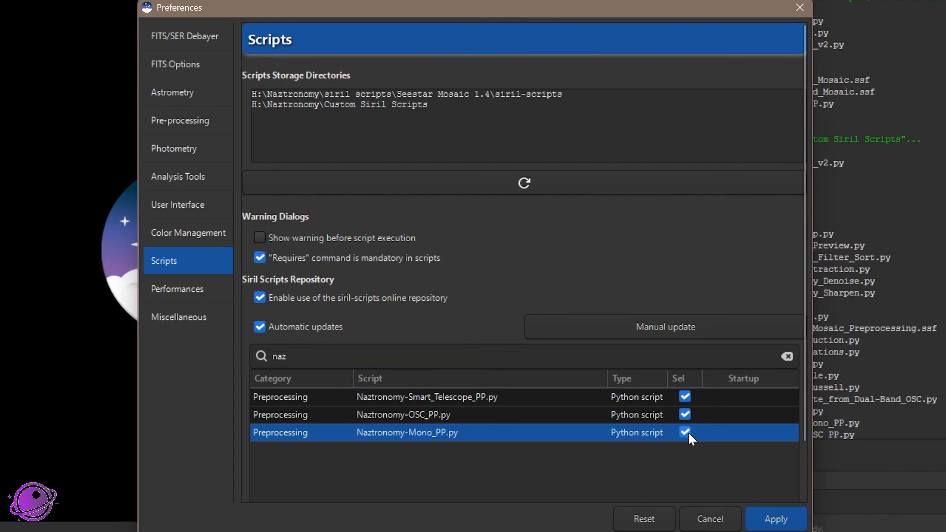
left_click(764, 521)
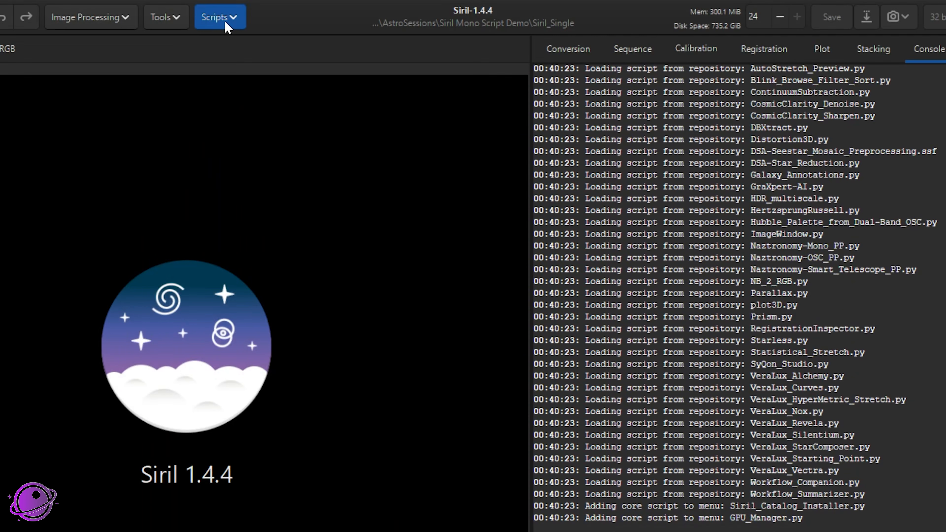
Locate Naztronomy-Mono_PP.py among the preprocessing Python scripts without running it
left_click(226, 23)
mouse_move(247, 65)
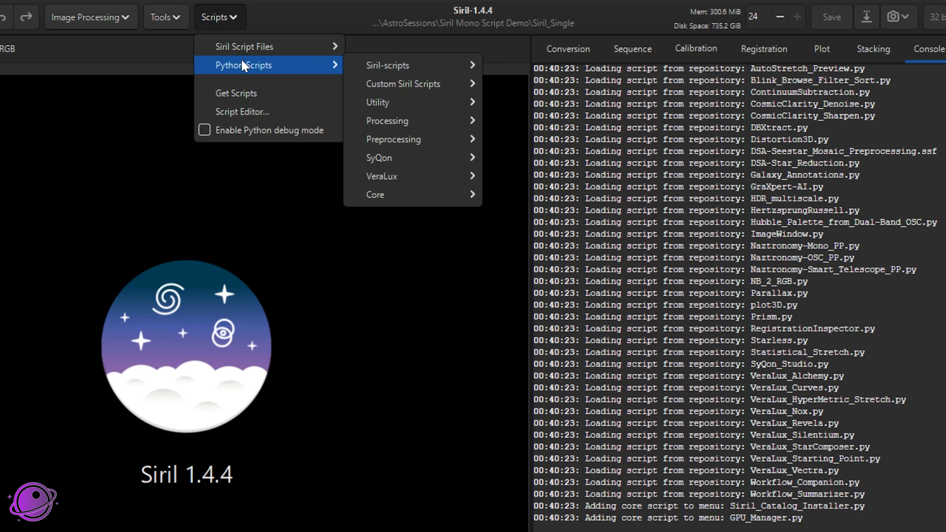
mouse_move(401, 138)
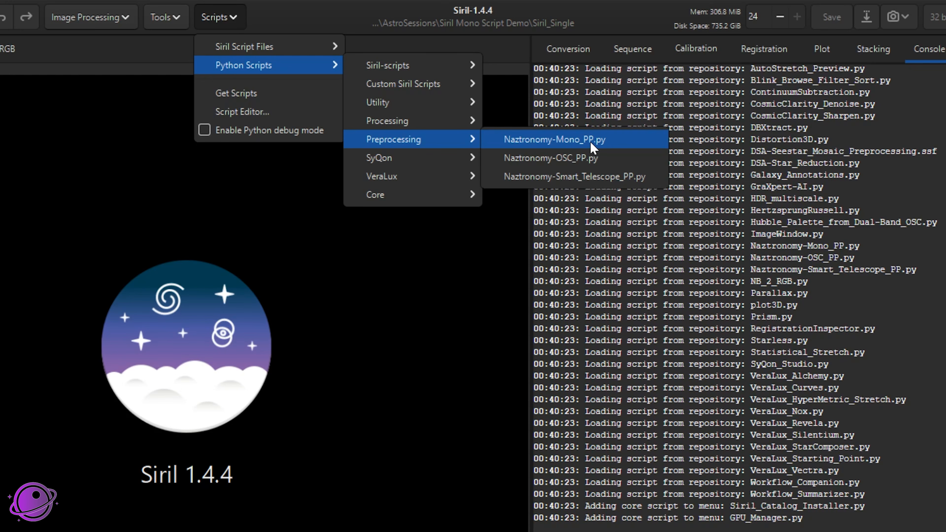
key("Escape")
key("Escape")
key("Escape")
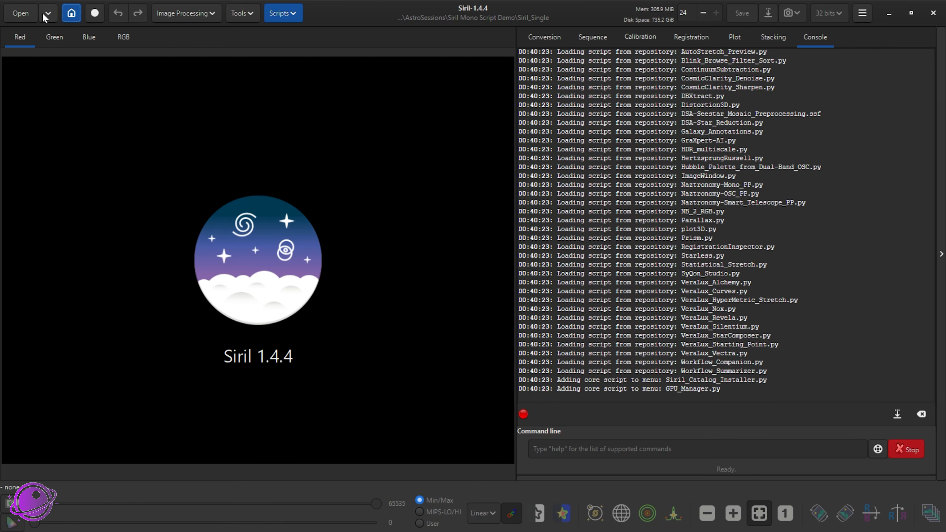
Set the working directory to the Siril_Single folder inside Siril Mono Script Demo
left_click(72, 14)
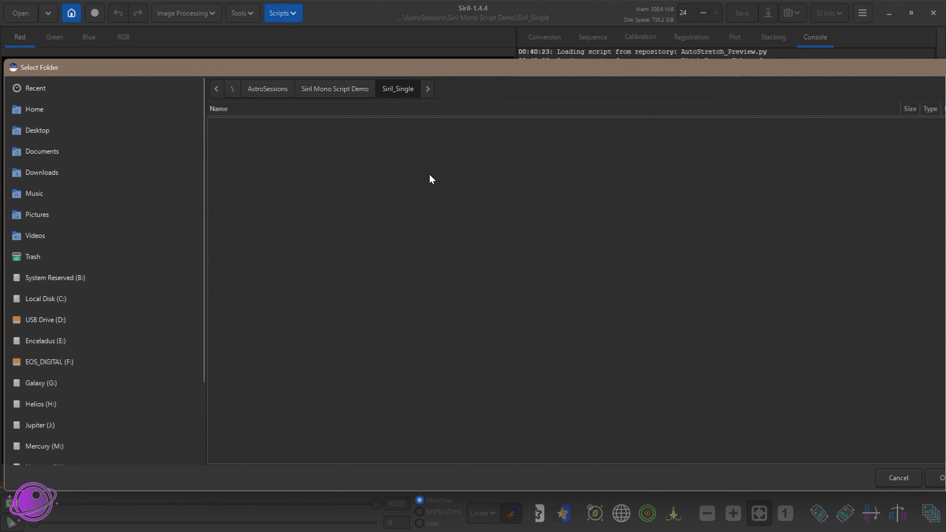
left_click(327, 95)
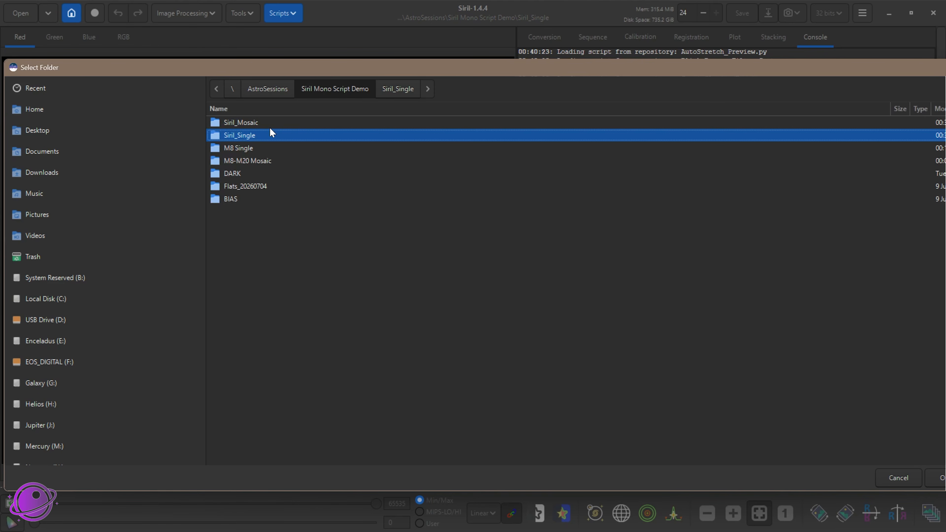
double_click(245, 136)
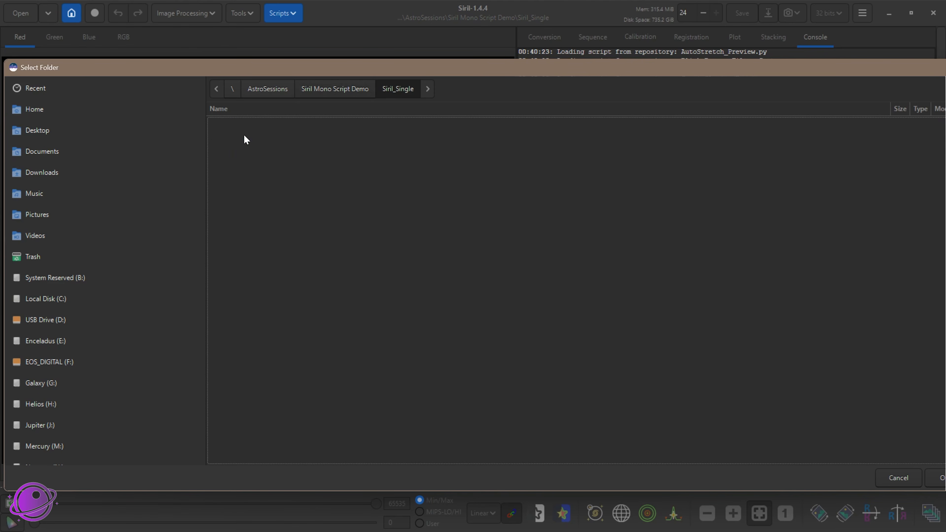
left_click(937, 478)
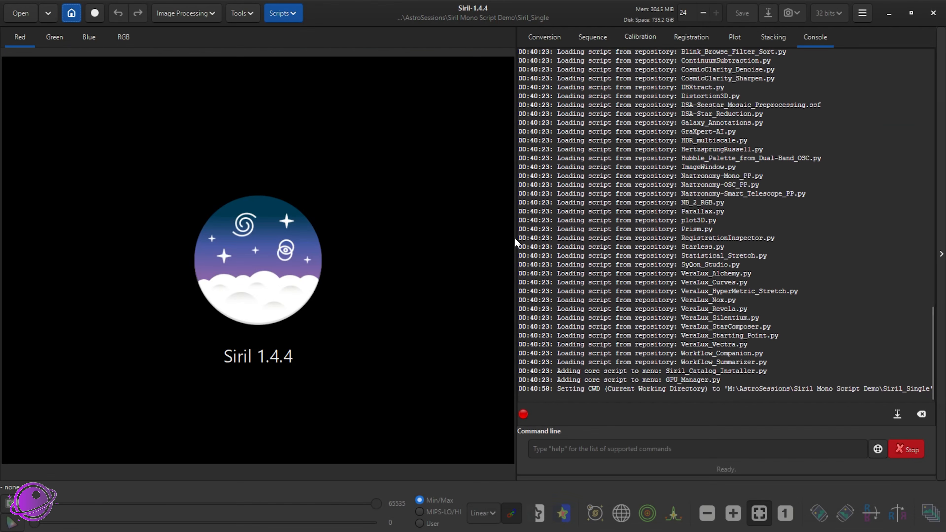
Run the Naztronomy-Mono_PP.py preprocessing script
left_click(280, 19)
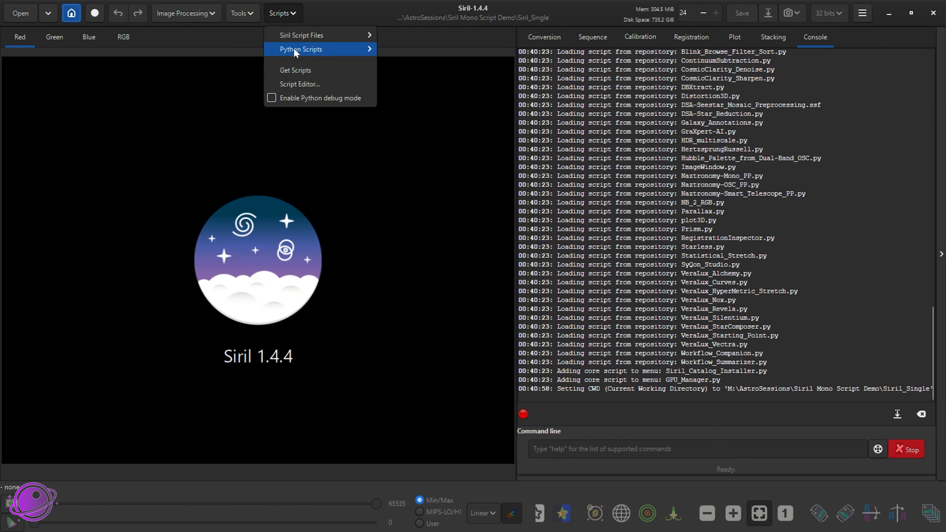
mouse_move(321, 49)
mouse_move(443, 106)
left_click(533, 106)
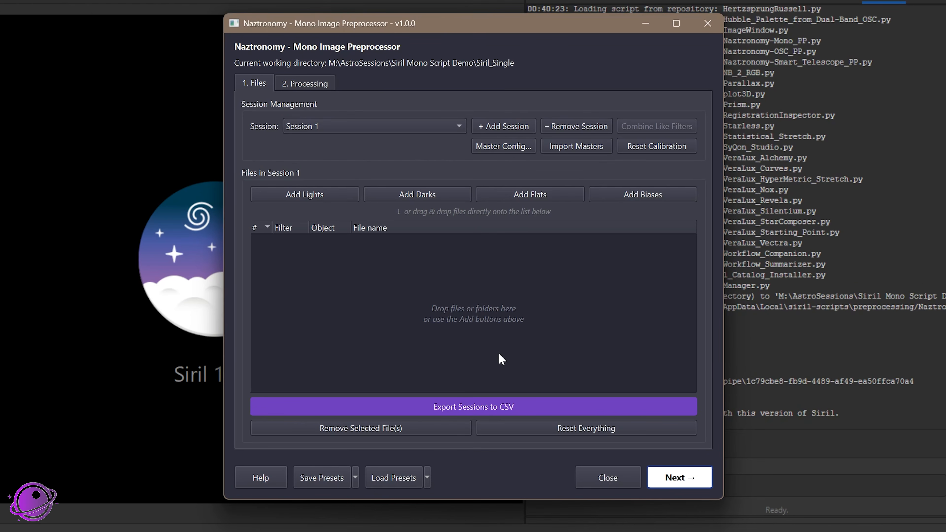
mouse_move(501, 359)
double_click(393, 130)
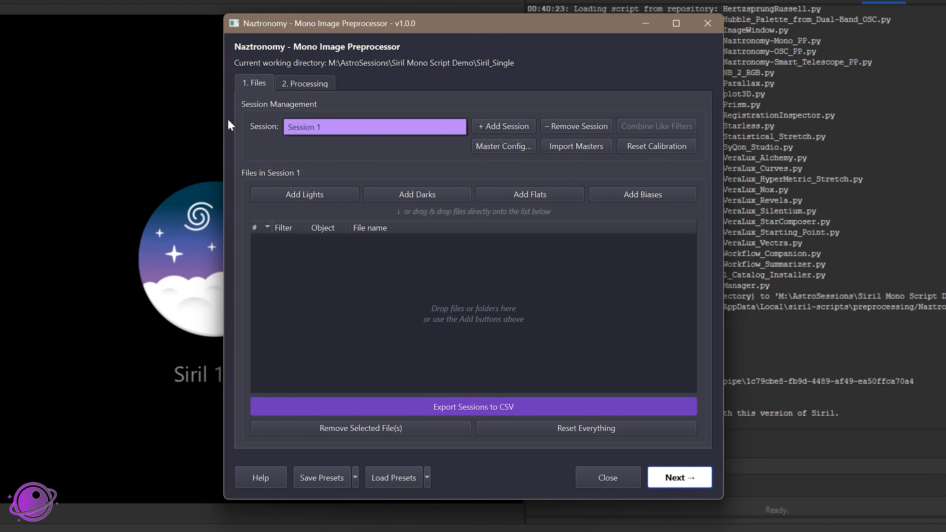
left_click(384, 148)
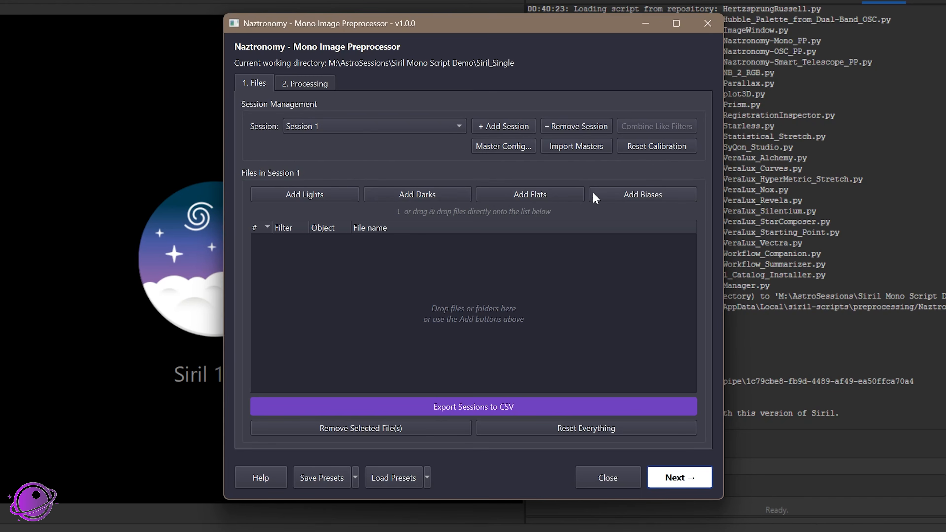
left_click(291, 194)
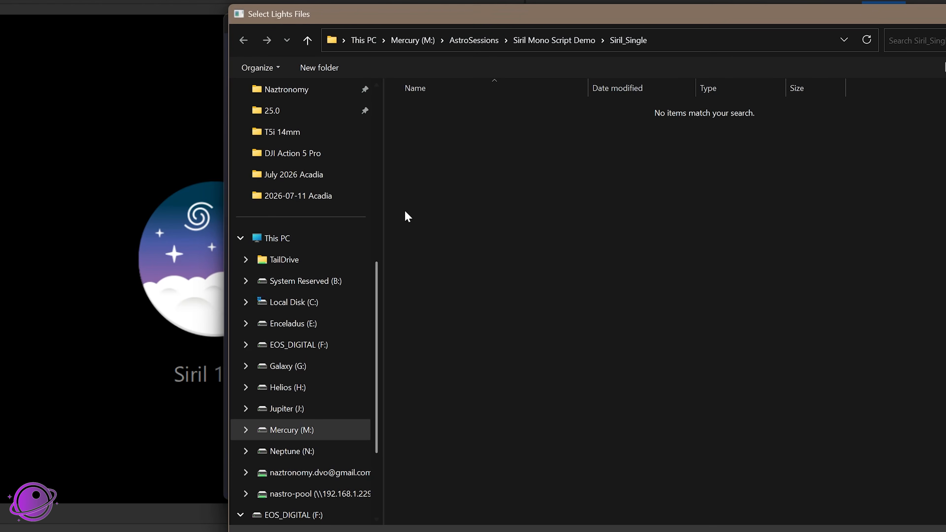
left_click(944, 14)
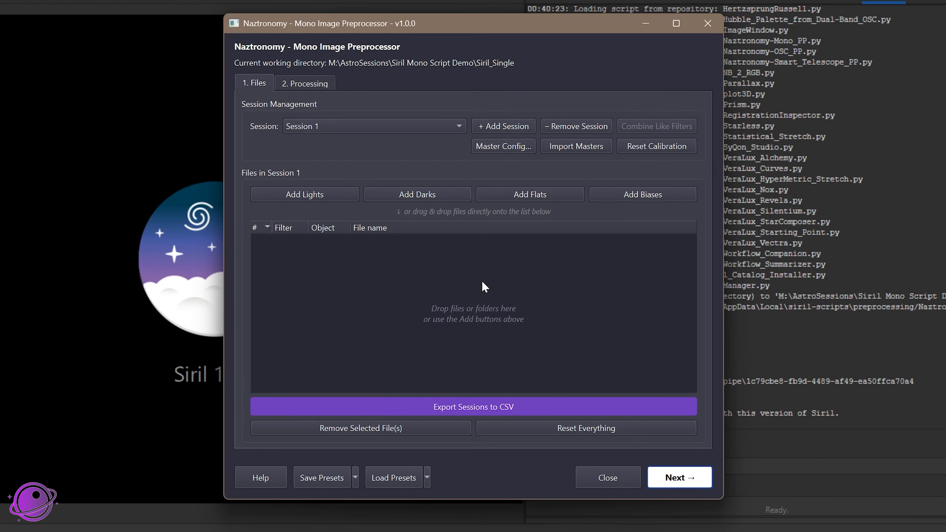
Arrange the Mono Image Preprocessor and the File Explorer window showing the Siril Mono Script Demo folder side by side
mouse_move(464, 305)
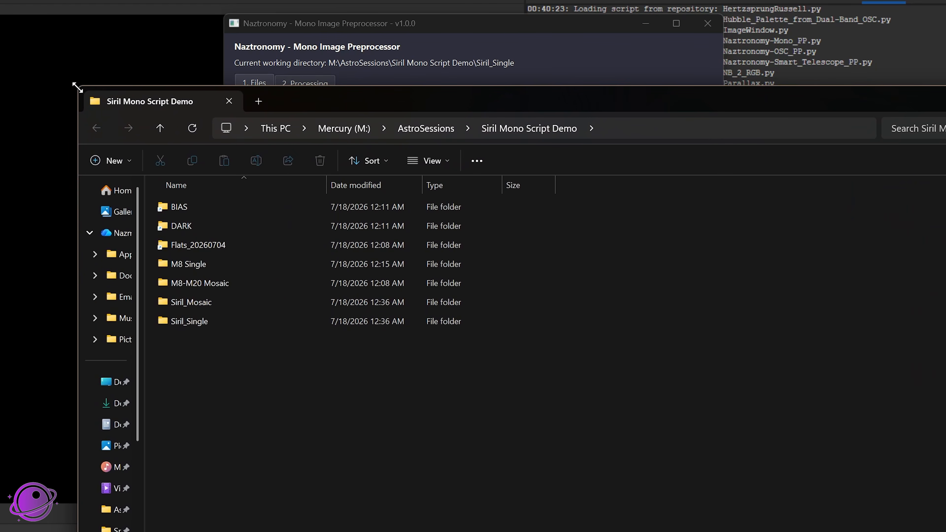
left_click_drag(77, 88, 359, 156)
left_click_drag(736, 177, 830, 67)
left_click(573, 222)
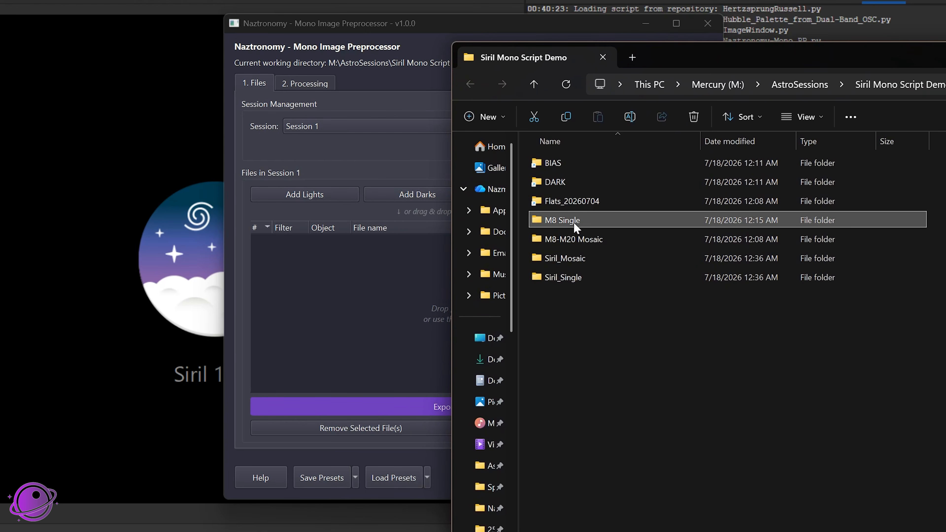
left_click(397, 20)
left_click_drag(397, 20, 185, 14)
left_click_drag(737, 64, 795, 13)
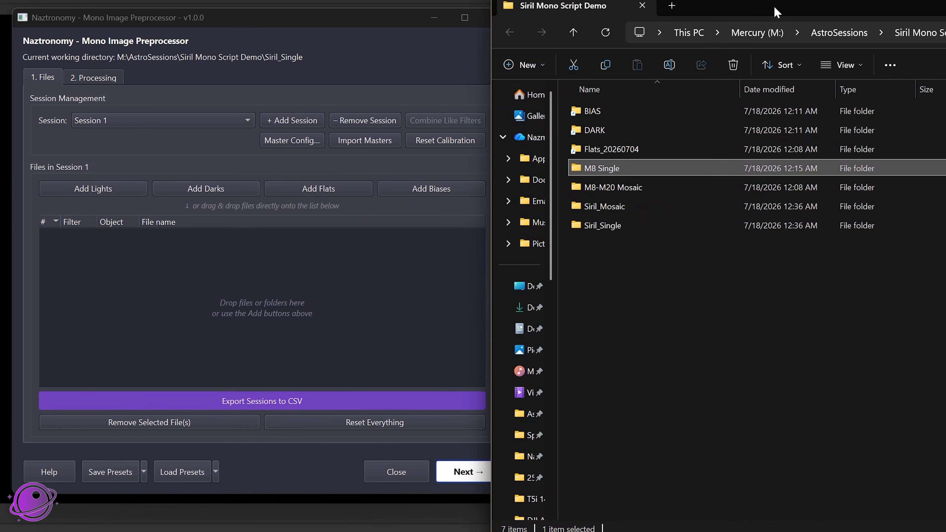
Examine the Ha and S2 light frames of the 2025-07-03 night in the M8 Single folder
double_click(613, 171)
left_click(621, 113)
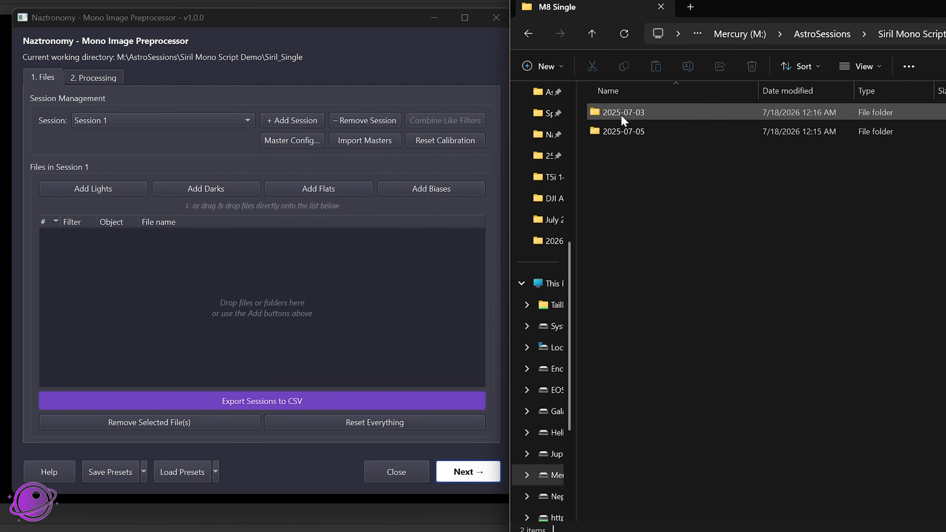
double_click(631, 112)
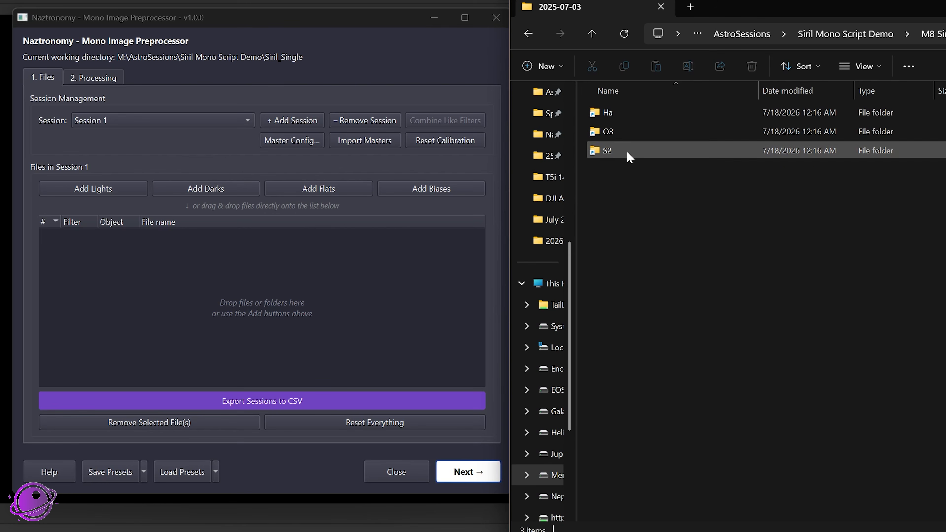
double_click(612, 115)
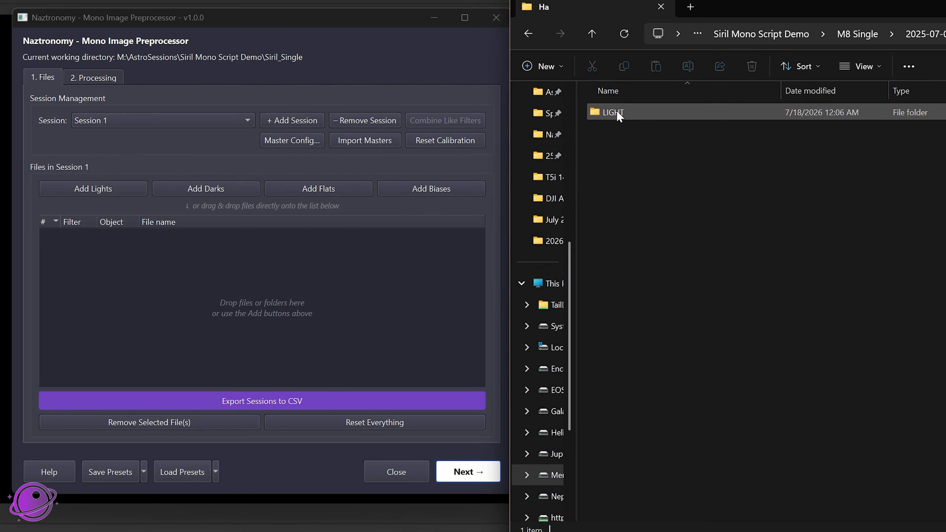
double_click(619, 114)
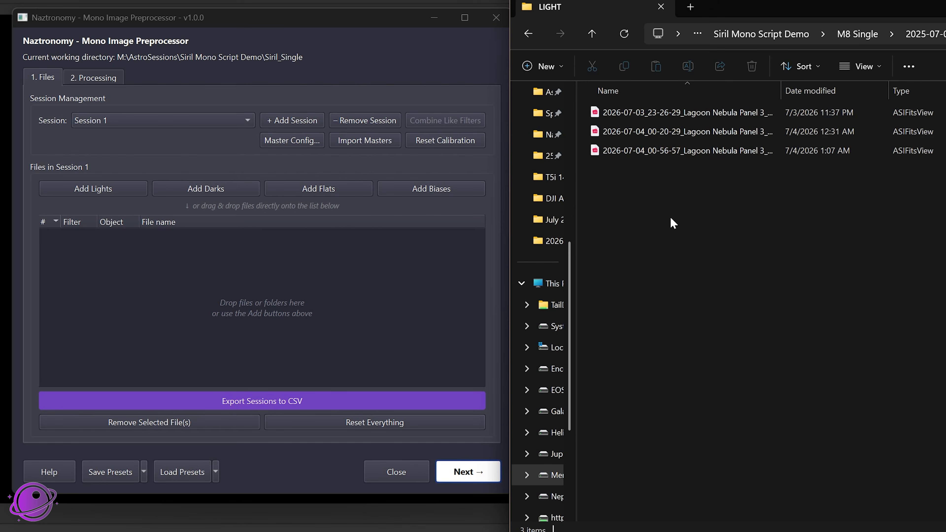
key("alt+Left")
key("alt+Left")
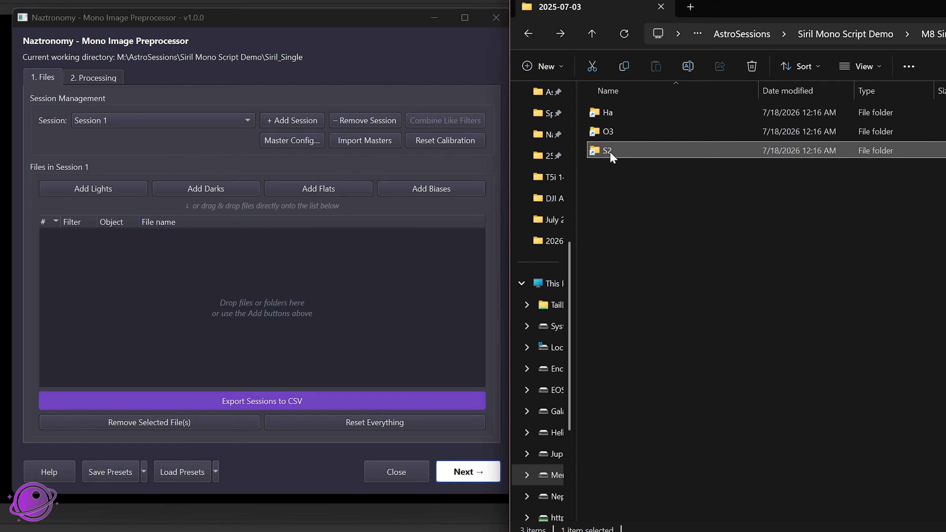
double_click(625, 151)
double_click(604, 114)
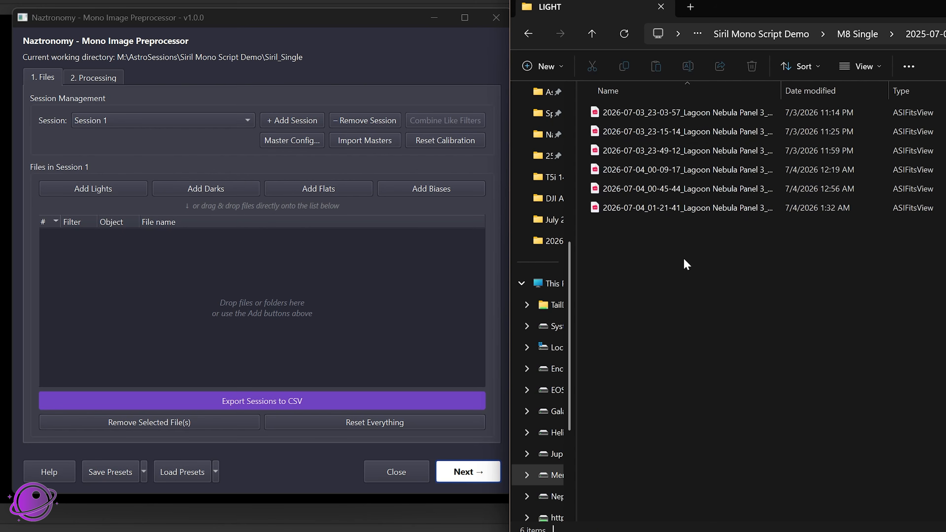
Examine the Ha light frames of the 2025-07-05 night in the M8 Single folder
key("alt+Left")
key("alt+Left")
key("alt+Left")
double_click(610, 129)
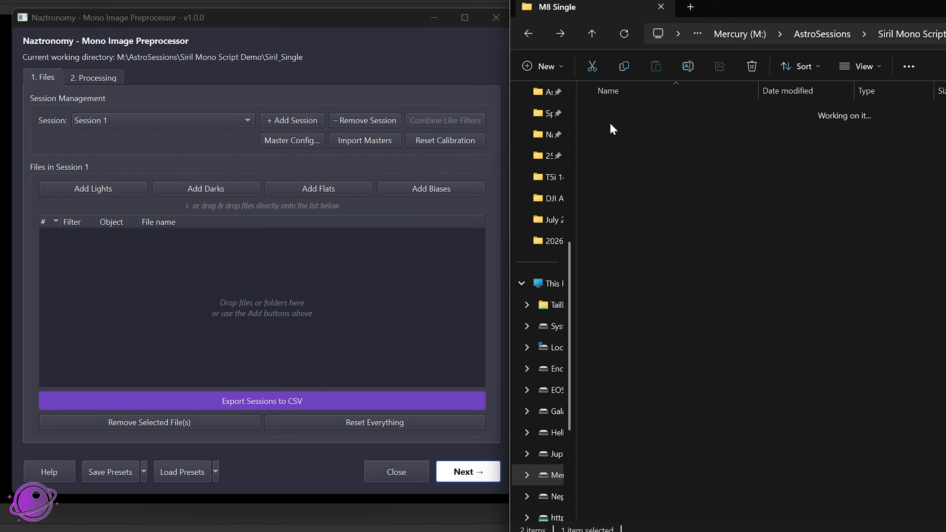
double_click(610, 116)
double_click(612, 116)
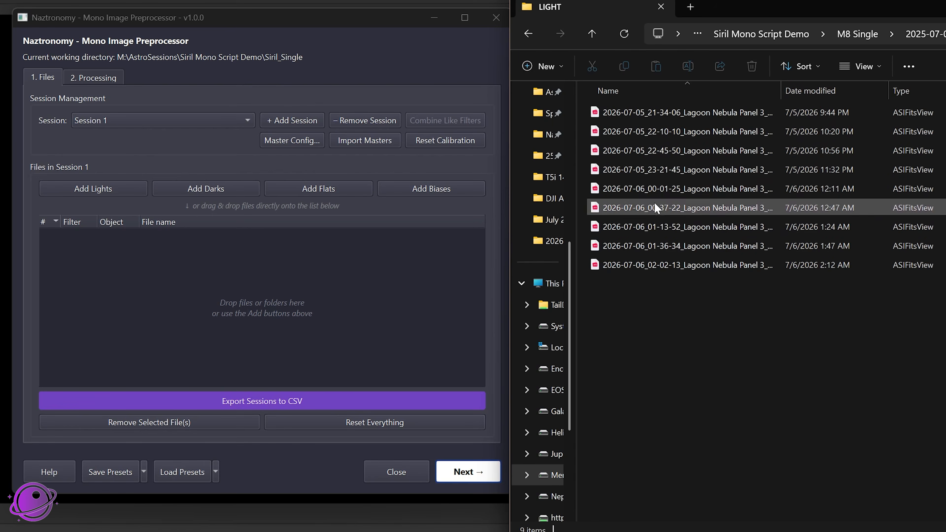
key("alt+Left")
key("alt+Left")
key("alt+Left")
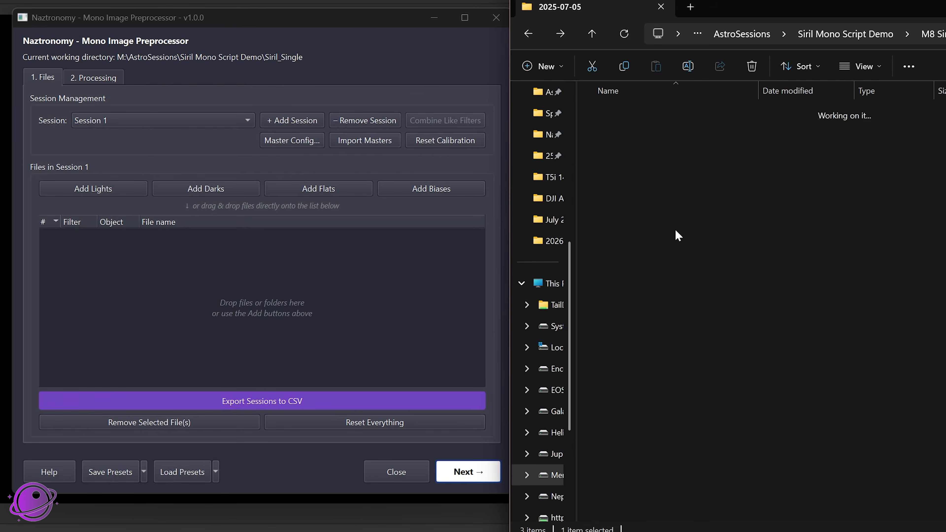
Add the last six O3 light frames from the 2025-07-05 folder of M8 Single to Session 1 as Lights
double_click(619, 132)
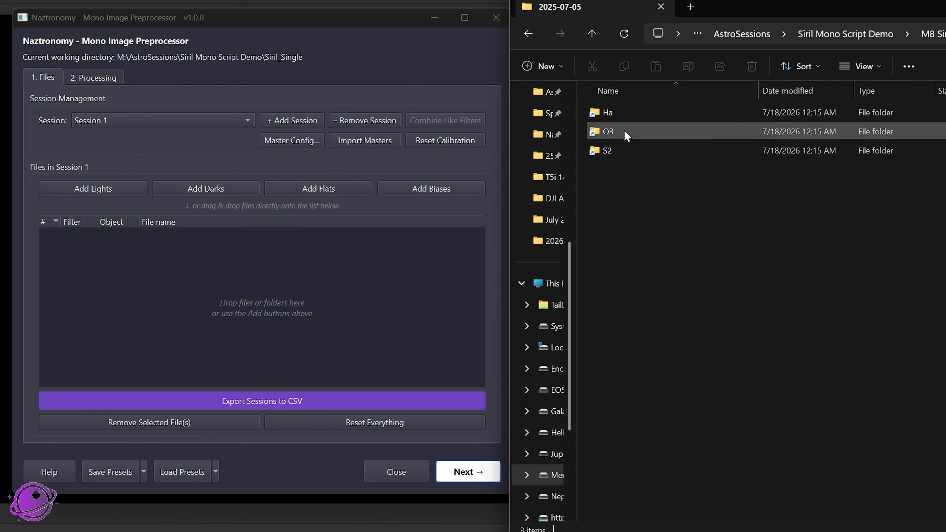
left_click(625, 135)
double_click(625, 131)
left_click(620, 117)
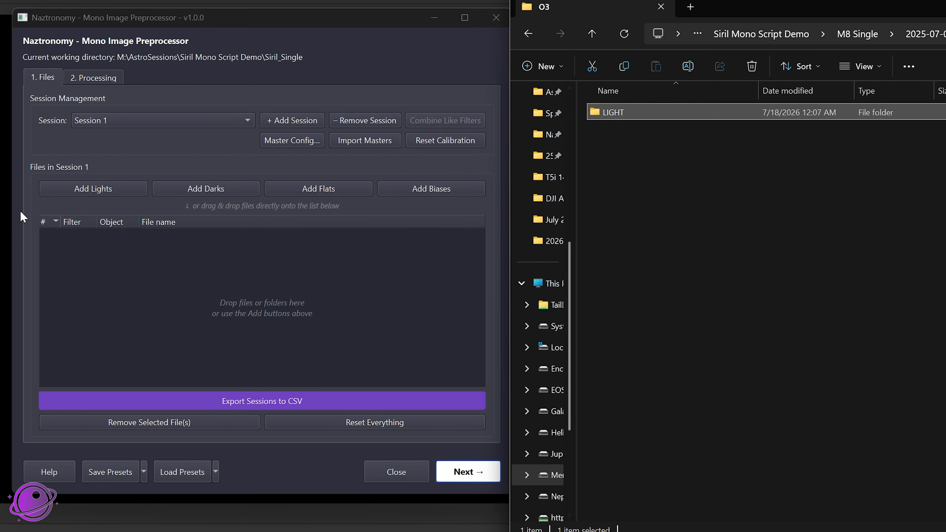
left_click_drag(923, 7, 859, 0)
double_click(550, 99)
left_click_drag(657, 328, 212, 255)
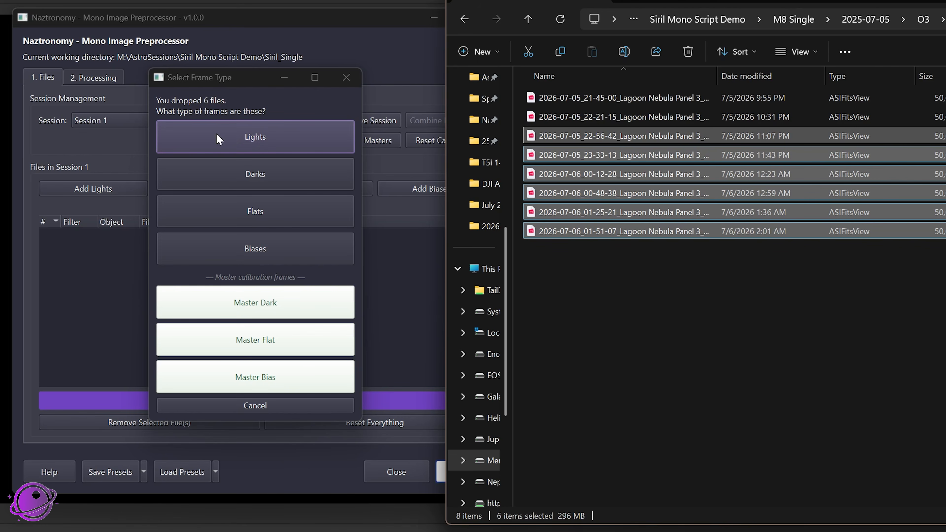
left_click(246, 135)
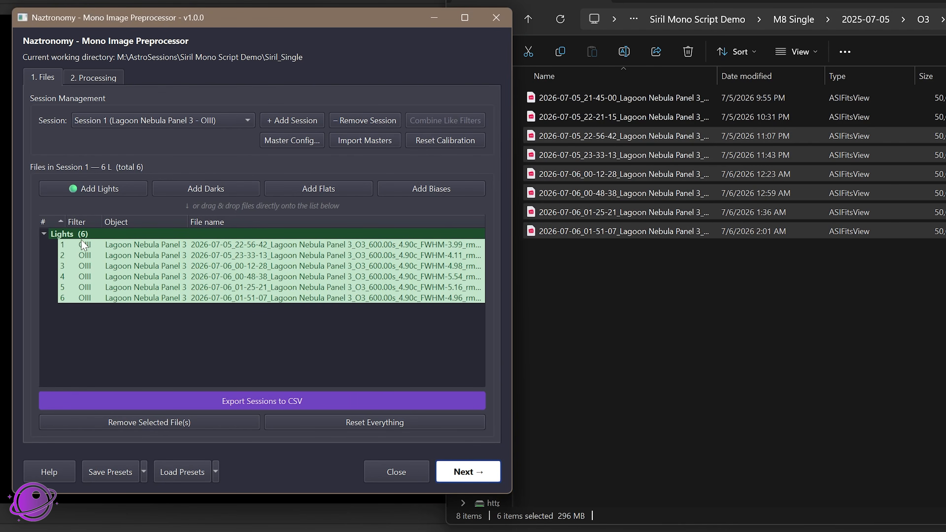
Reset all sessions in the Mono Image Preprocessor, clearing every file list
left_click(203, 122)
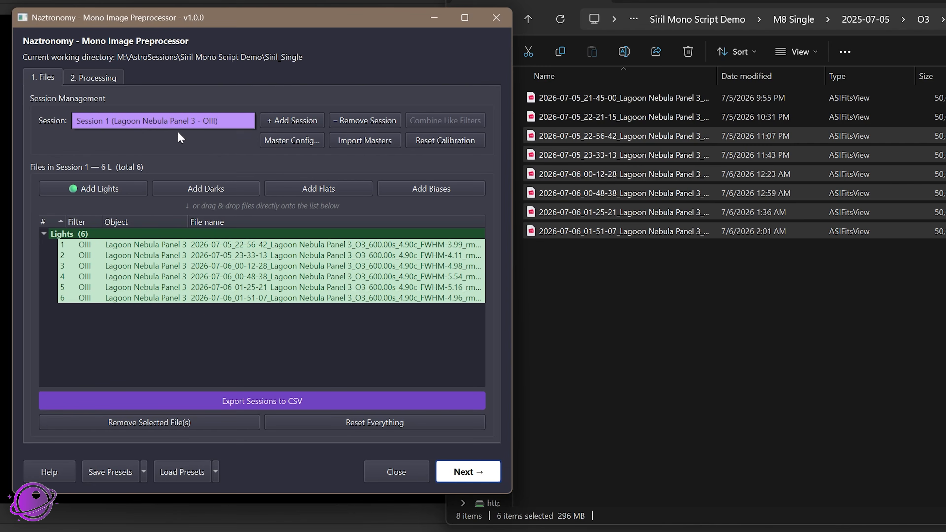
left_click(237, 151)
left_click(361, 423)
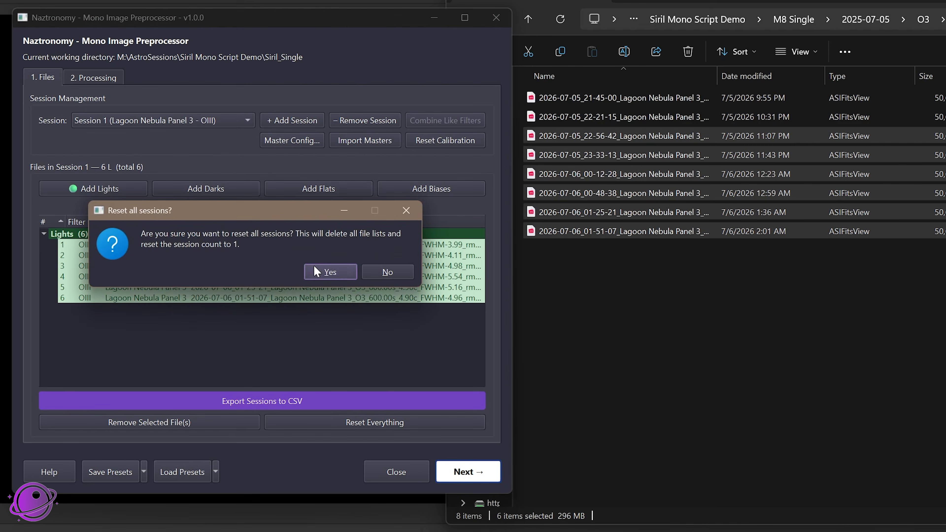
left_click(323, 267)
Load the whole M8 Single folder into the preprocessor and create the six detected sessions, split by night and filter
left_click(795, 19)
left_click(795, 19)
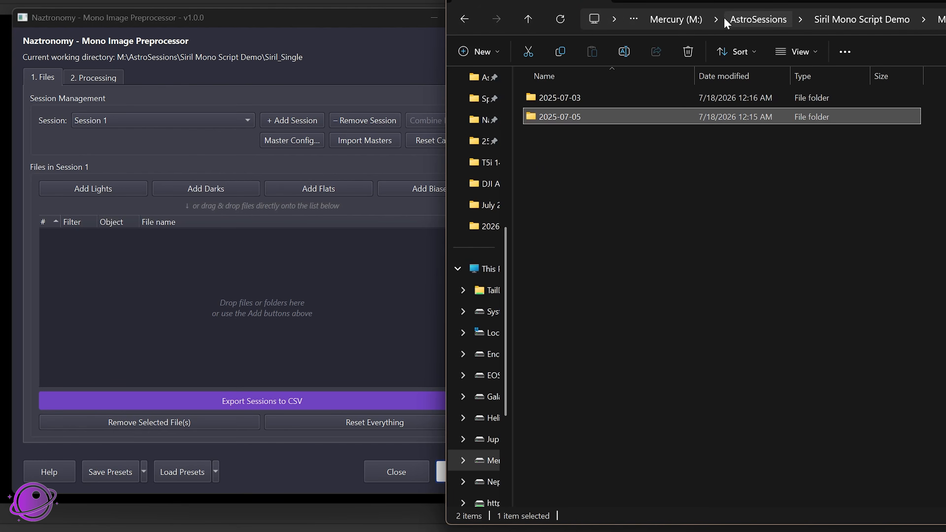
left_click(902, 23)
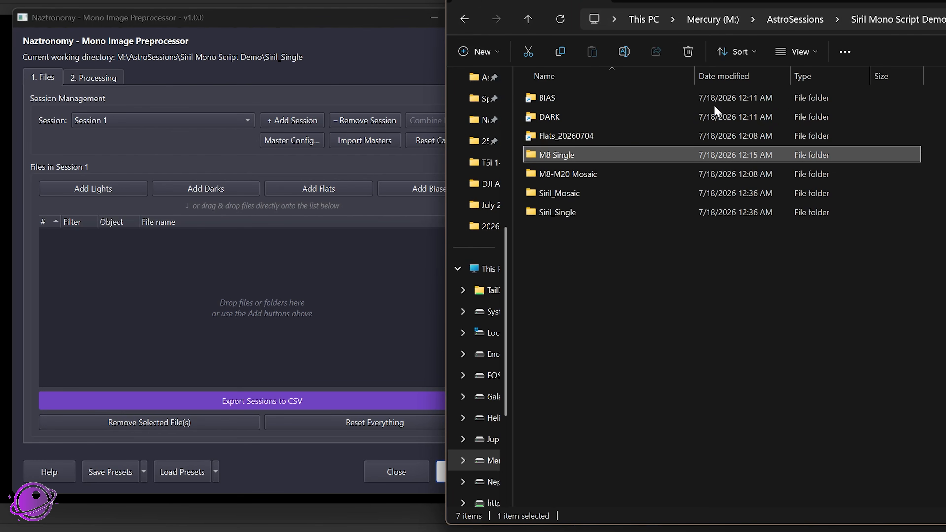
double_click(558, 160)
left_click(562, 116)
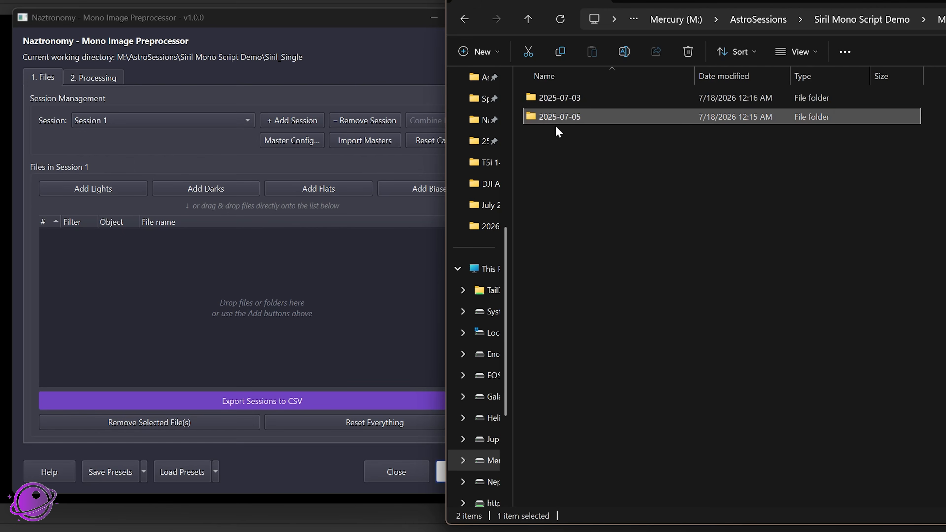
key("alt+Left")
left_click_drag(553, 157, 171, 270)
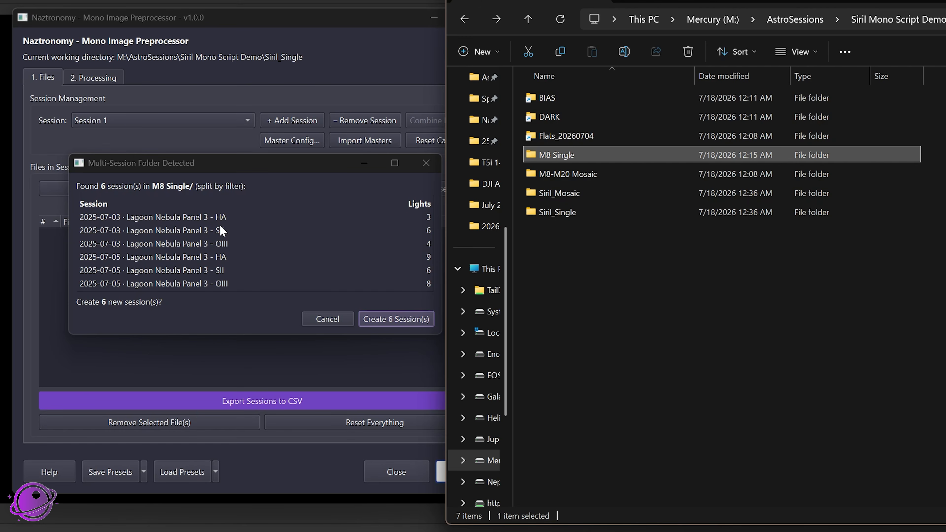
left_click_drag(319, 166, 282, 162)
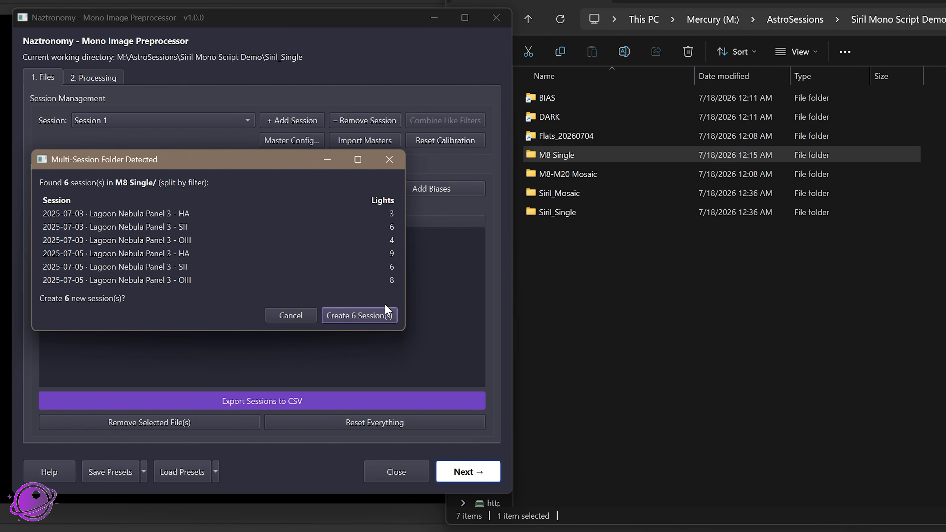
left_click_drag(178, 161, 229, 160)
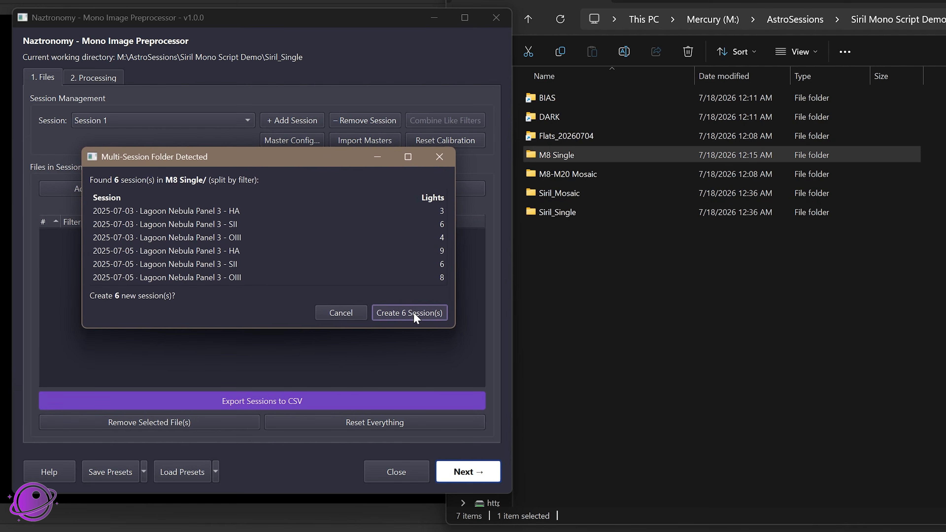
left_click(413, 312)
Review the light frames loaded in Session 1 (HA) and Session 3 (OIII)
left_click(200, 121)
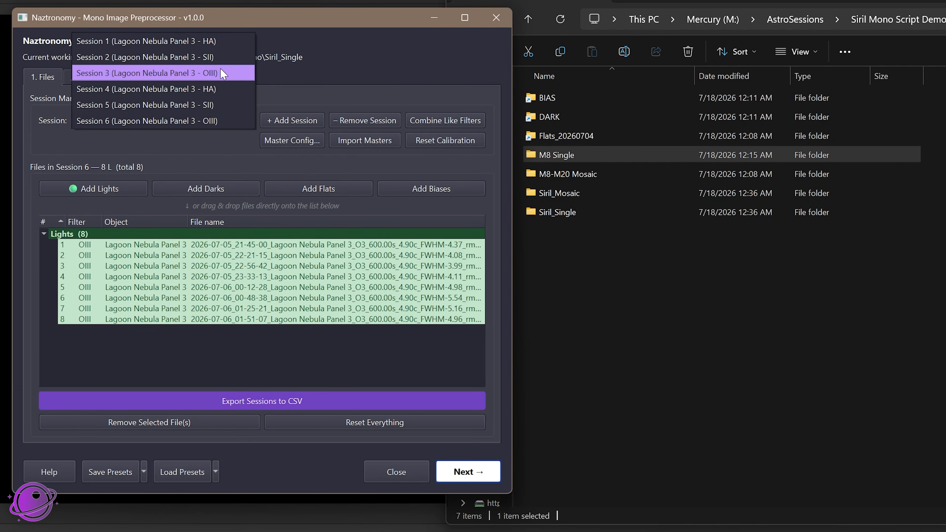
left_click(209, 44)
left_click(199, 123)
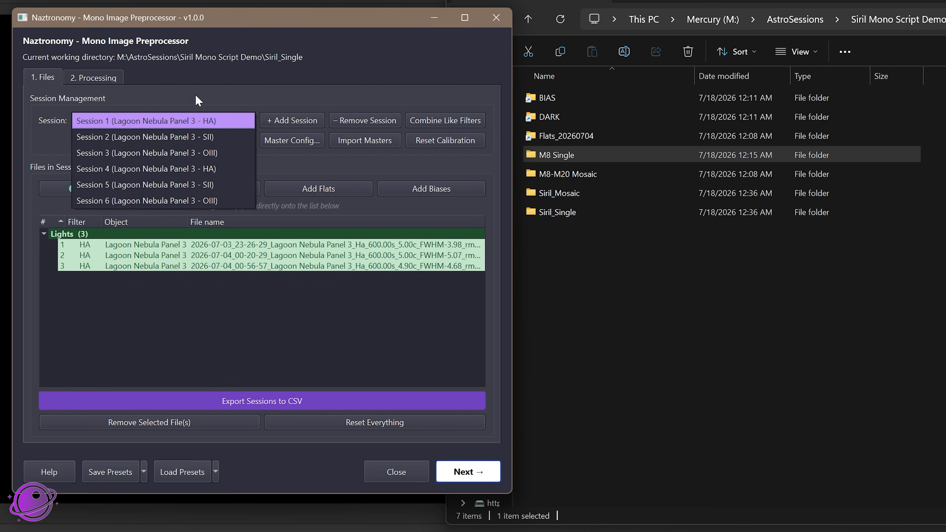
left_click(187, 151)
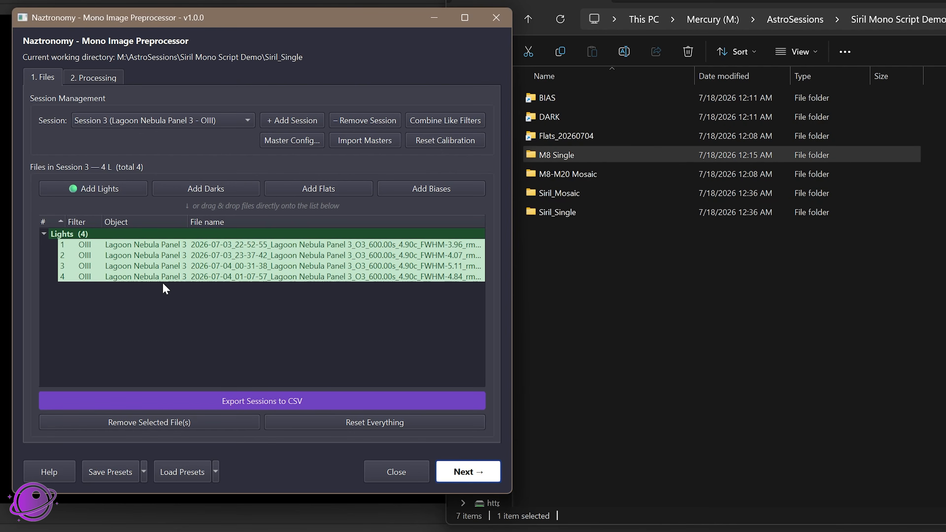
Examine the Ha light frames in the 2025-07-03 folder of M8 Single
double_click(564, 157)
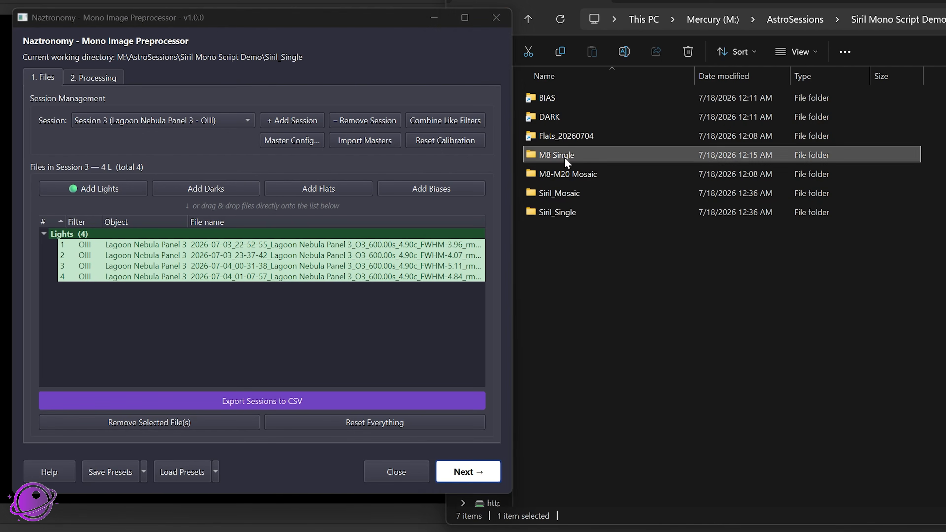
double_click(567, 99)
double_click(566, 98)
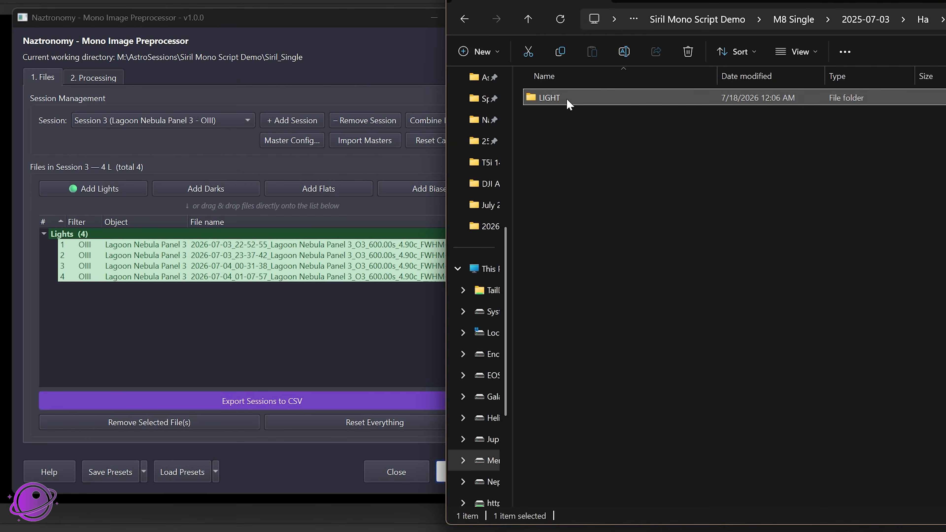
double_click(566, 98)
left_click_drag(589, 140, 603, 175)
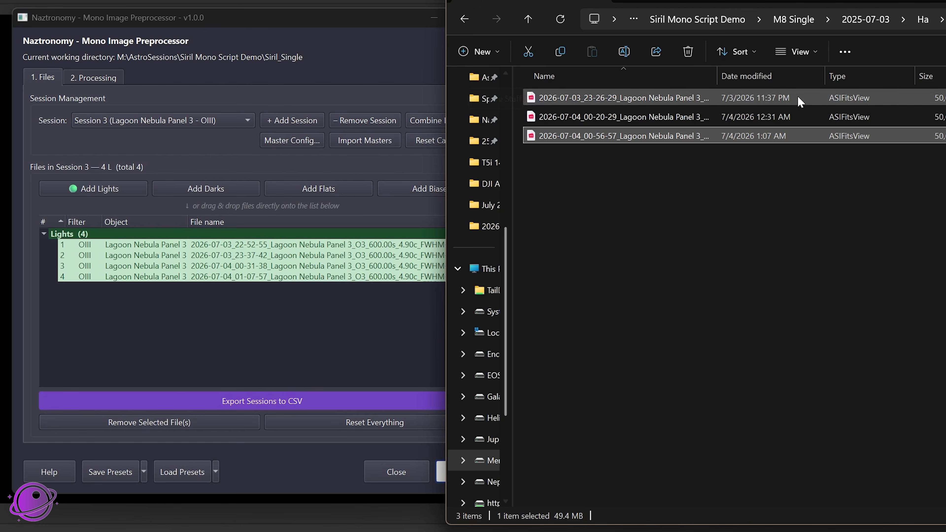
Add the FLAT folder from the O3 subfolder of Flats_20260704 to Session 3 (OIII)
left_click(784, 22)
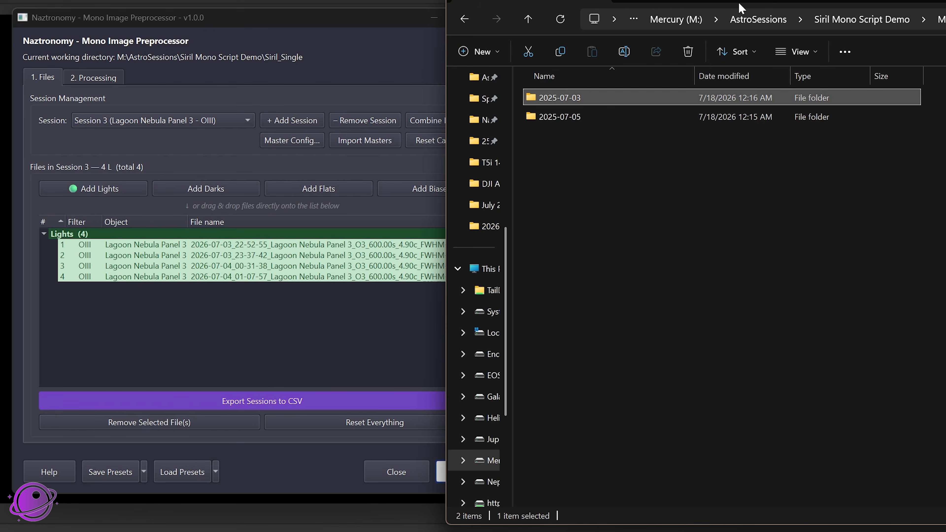
left_click(845, 21)
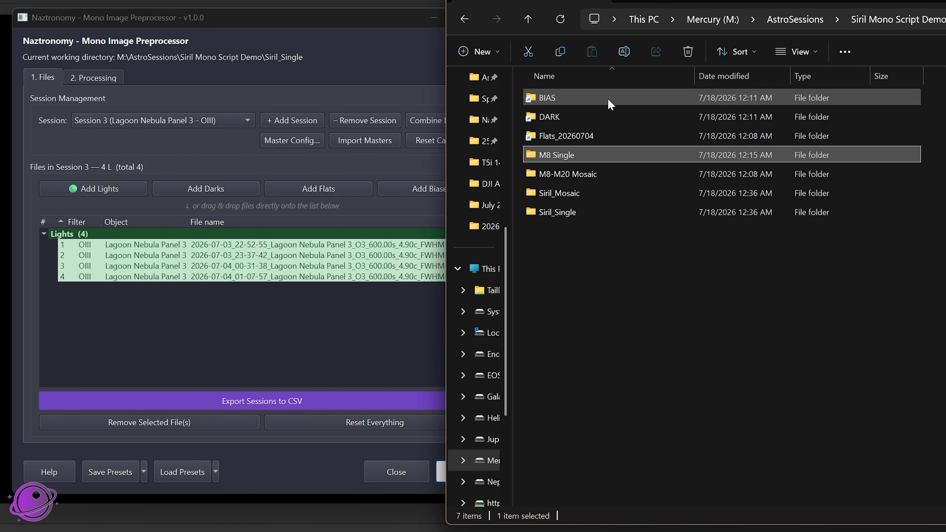
left_click(544, 99)
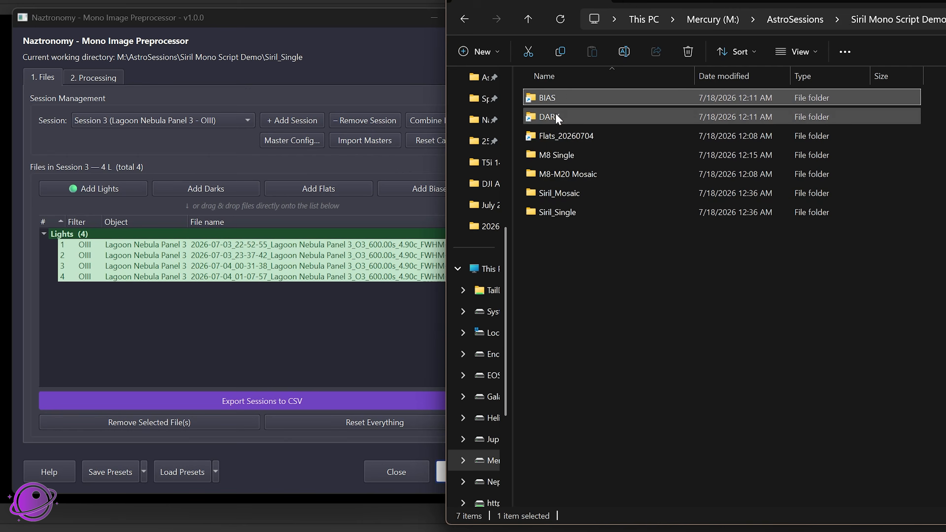
double_click(558, 139)
left_click_drag(375, 19, 319, 13)
left_click_drag(594, 273, 564, 91)
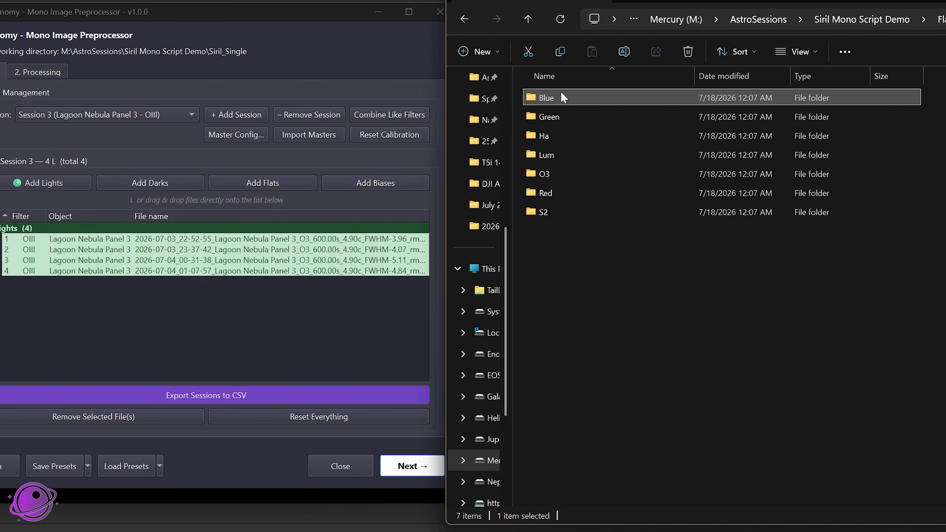
double_click(564, 93)
key("alt+Left")
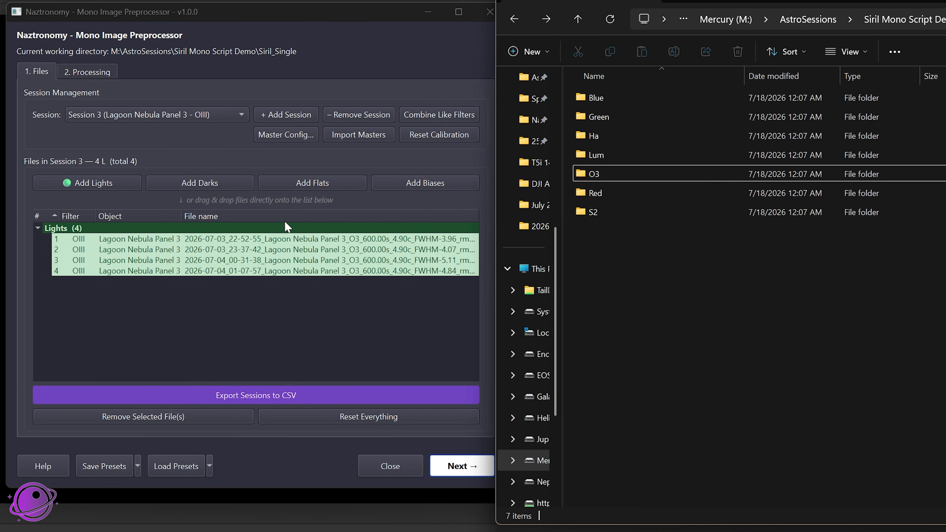
double_click(592, 175)
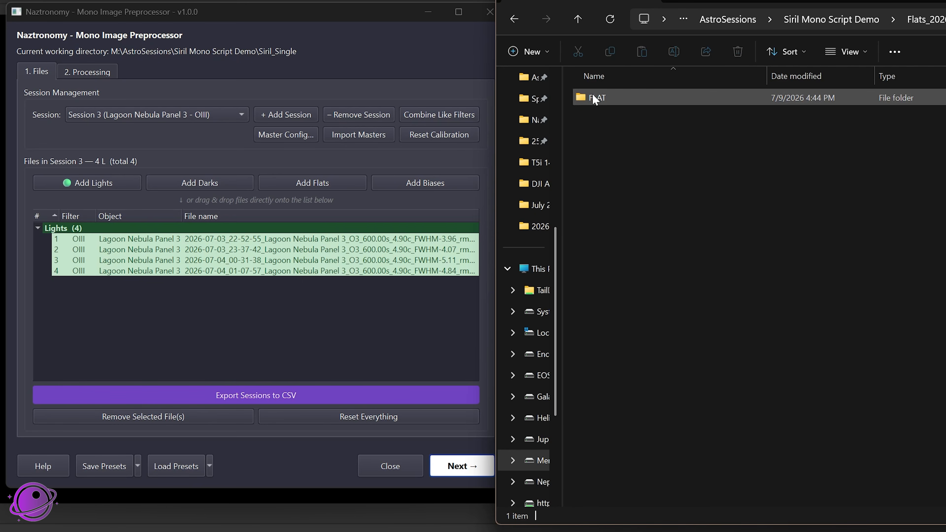
left_click(599, 98)
left_click_drag(598, 98, 77, 308)
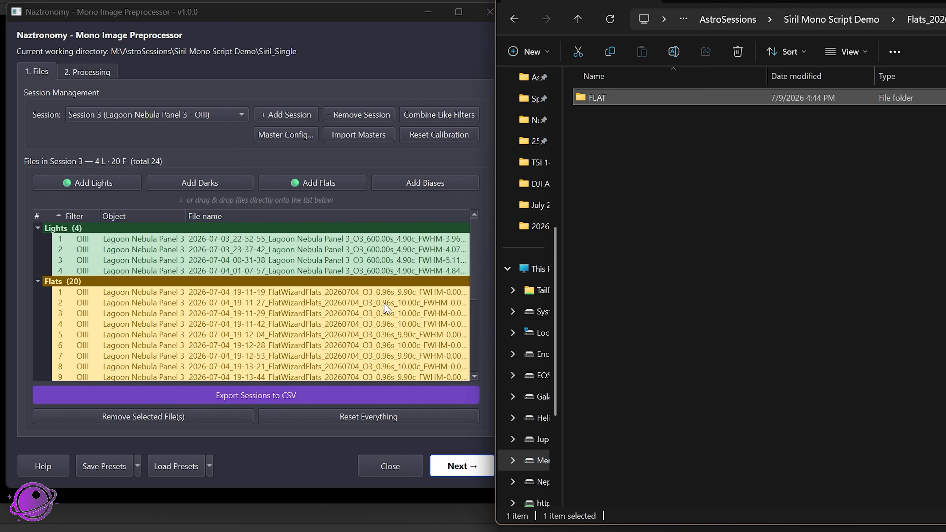
Remove the first six flat frames from Session 3 (OIII)
left_click(112, 303)
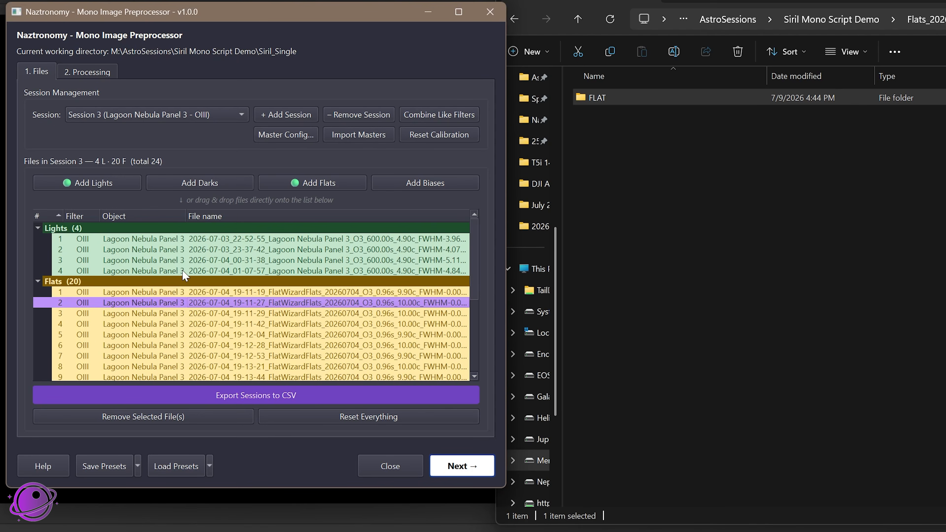
left_click(186, 115)
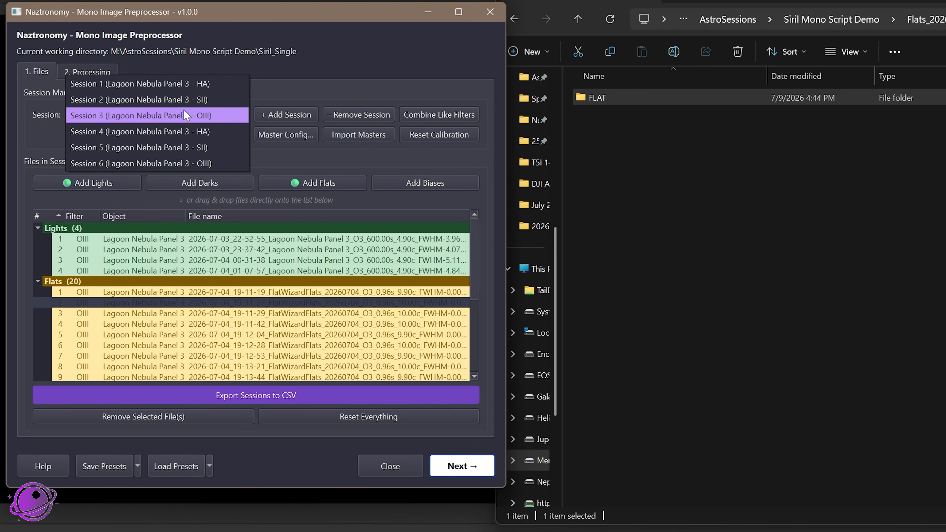
left_click(184, 115)
left_click(110, 293)
left_click(118, 345, "shift")
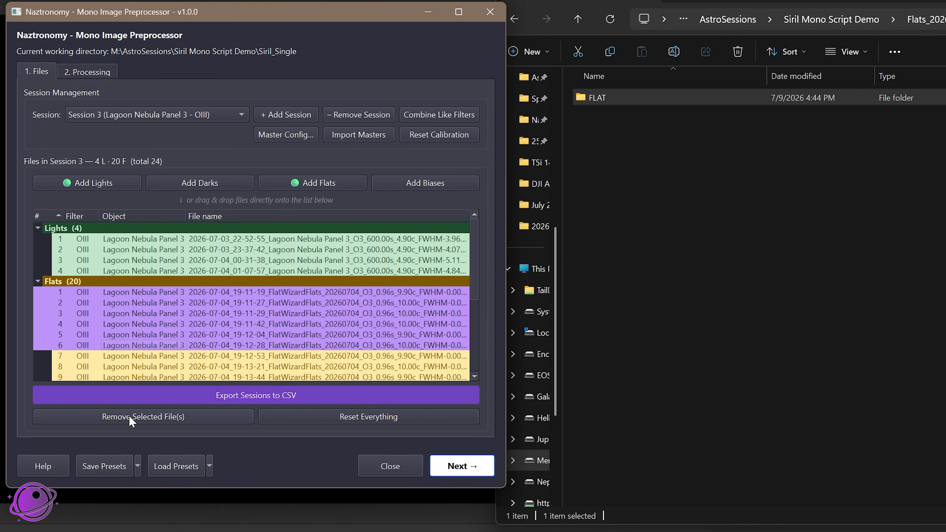
left_click(138, 417)
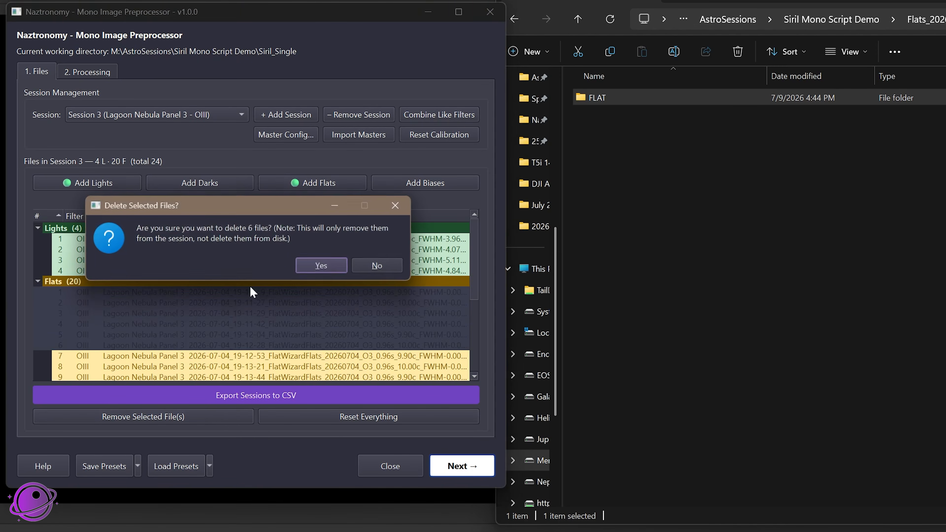
left_click(321, 267)
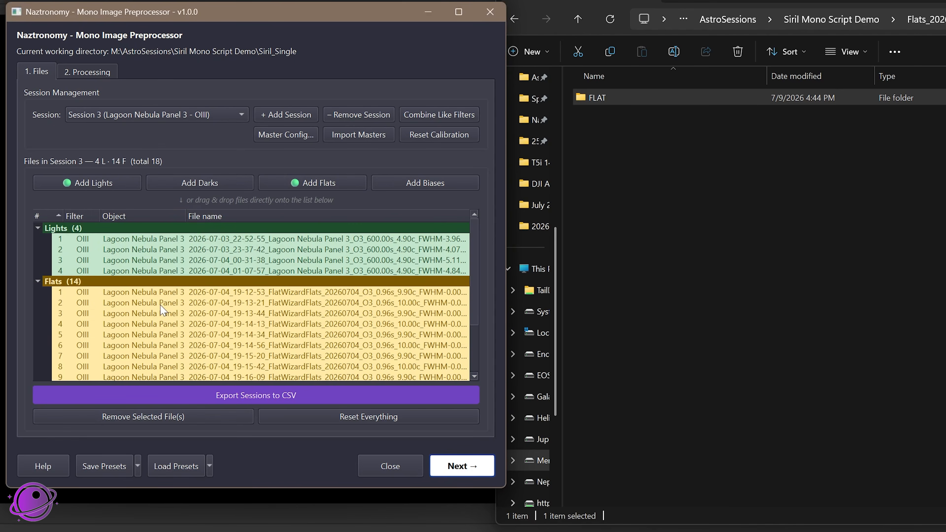
Reset the calibration frames of all sessions
left_click(430, 143)
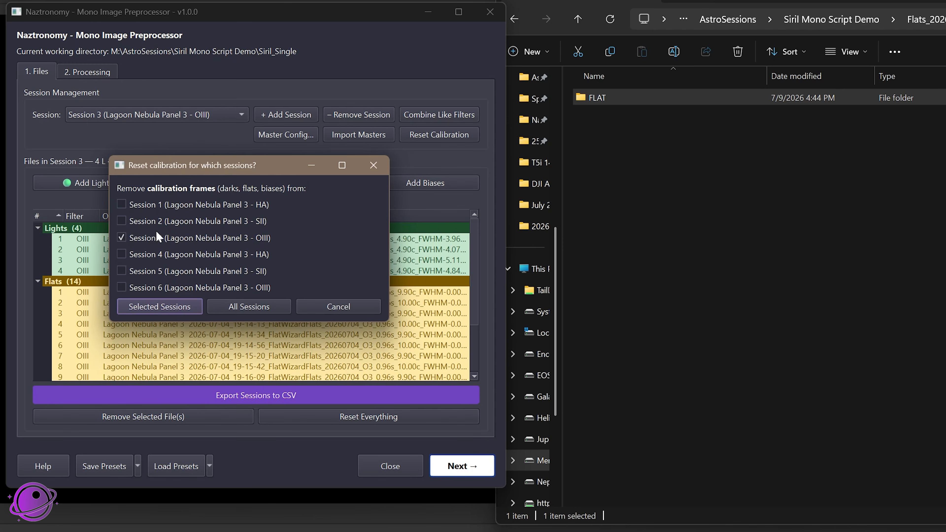
left_click(242, 305)
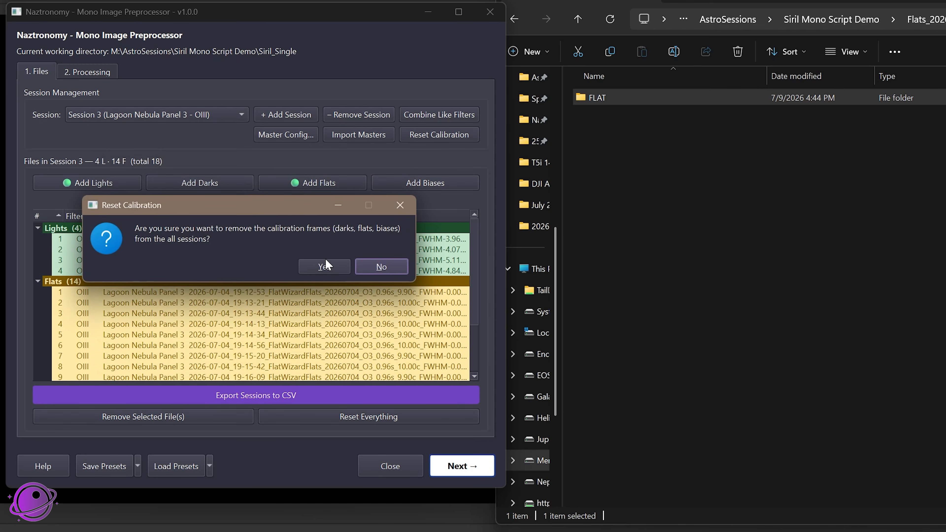
left_click(318, 267)
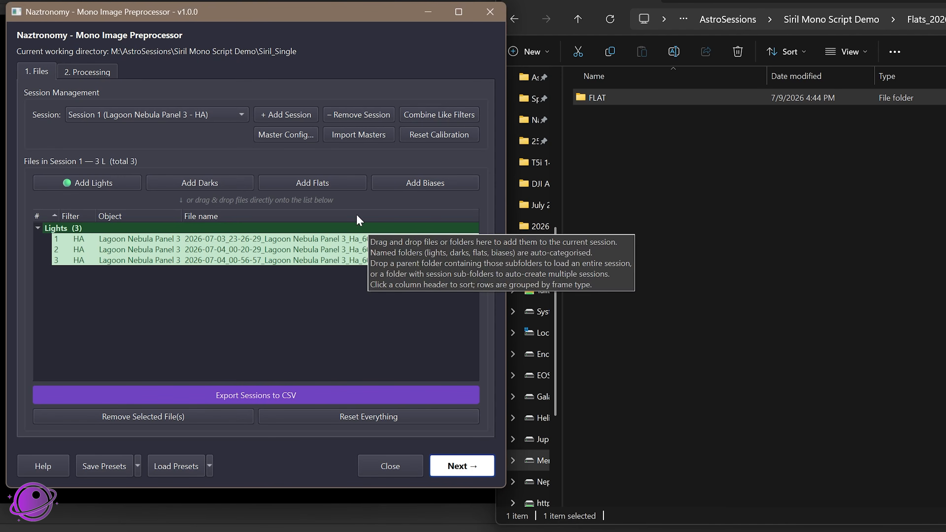
left_click(199, 112)
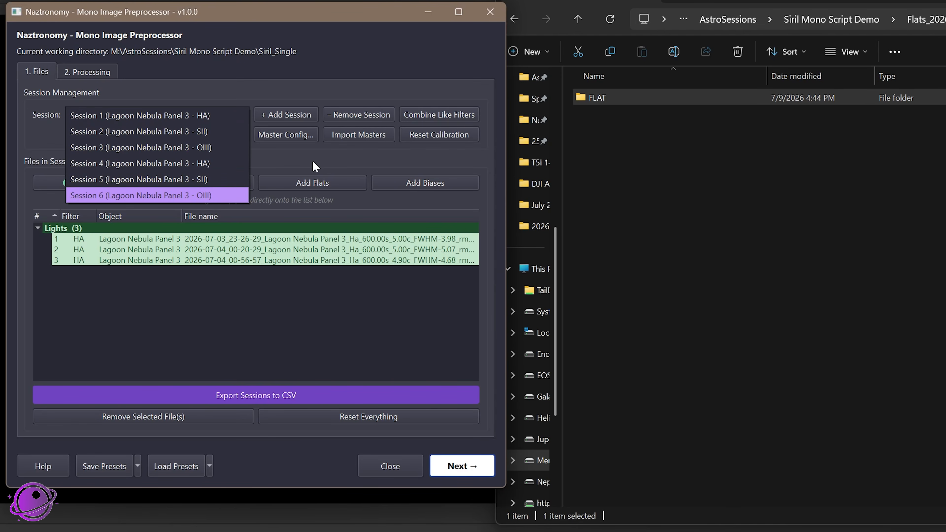
left_click(318, 164)
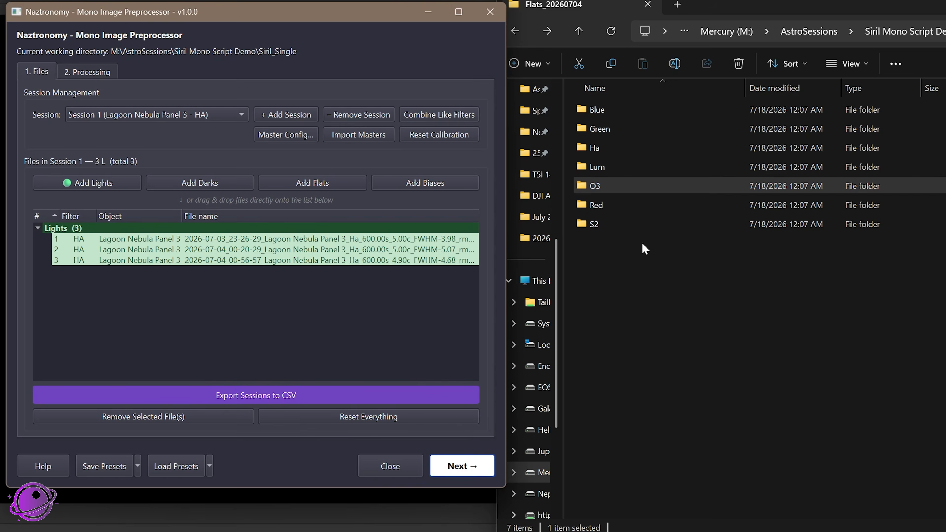
Search the Flats_20260704 folder for .fit and select all of the files found
left_click_drag(619, 264, 611, 111)
left_click_drag(756, 10, 503, 0)
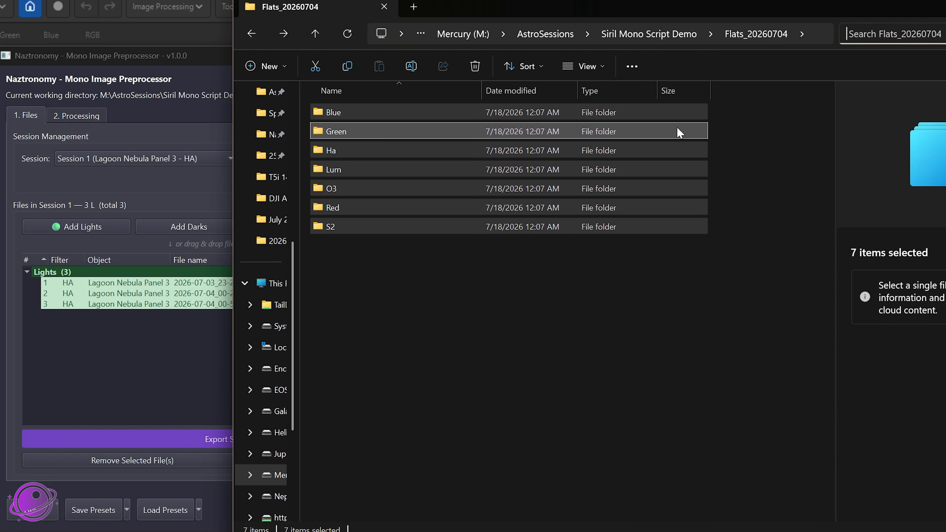
type(".fit")
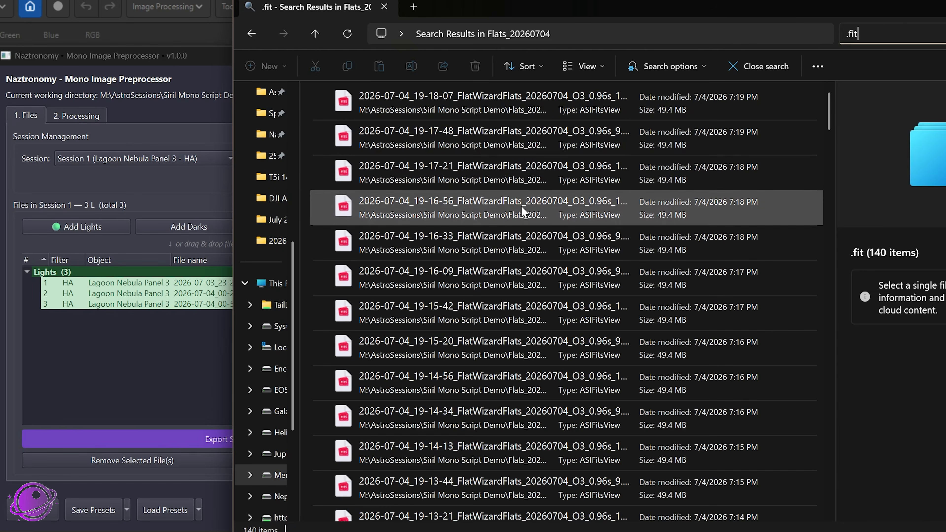
left_click(512, 179)
key("ctrl+a")
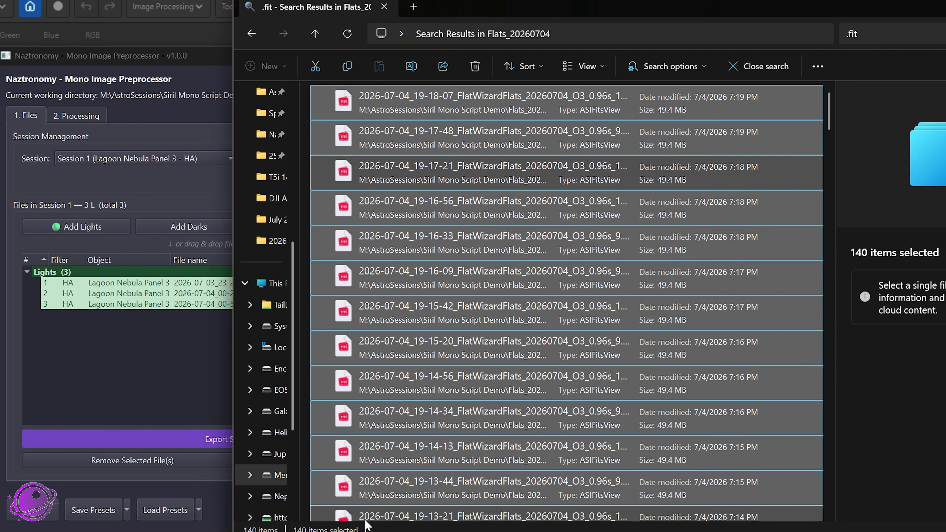
Add the selected .fit files to the preprocessor's file list as Flats
left_click_drag(479, 9, 832, 27)
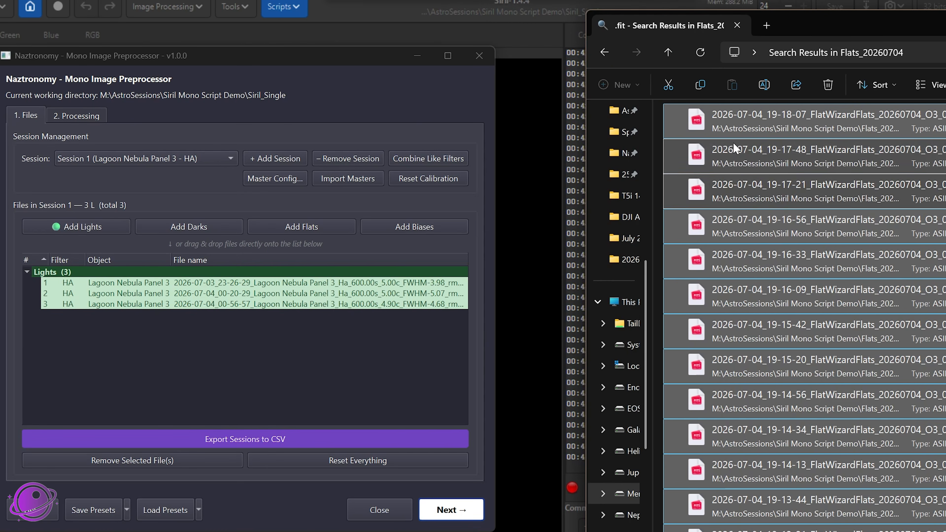
left_click_drag(733, 148, 123, 325)
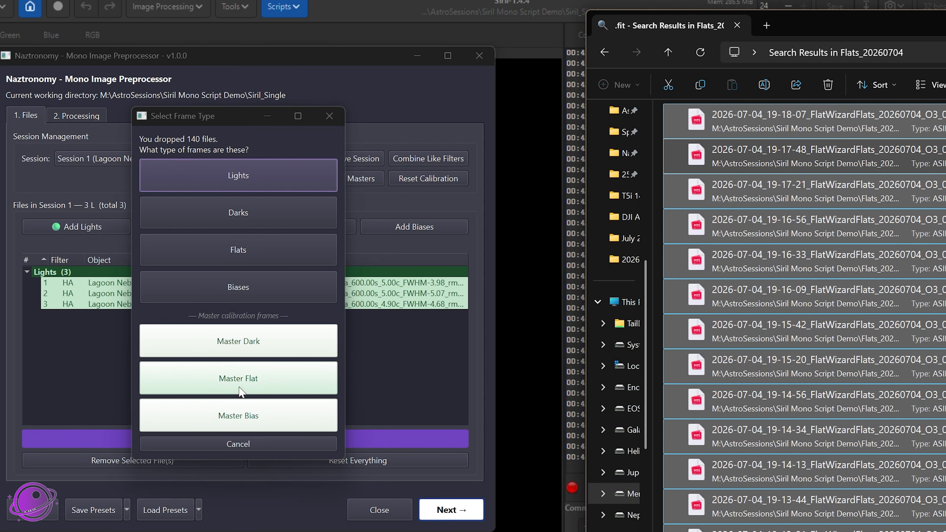
left_click(238, 249)
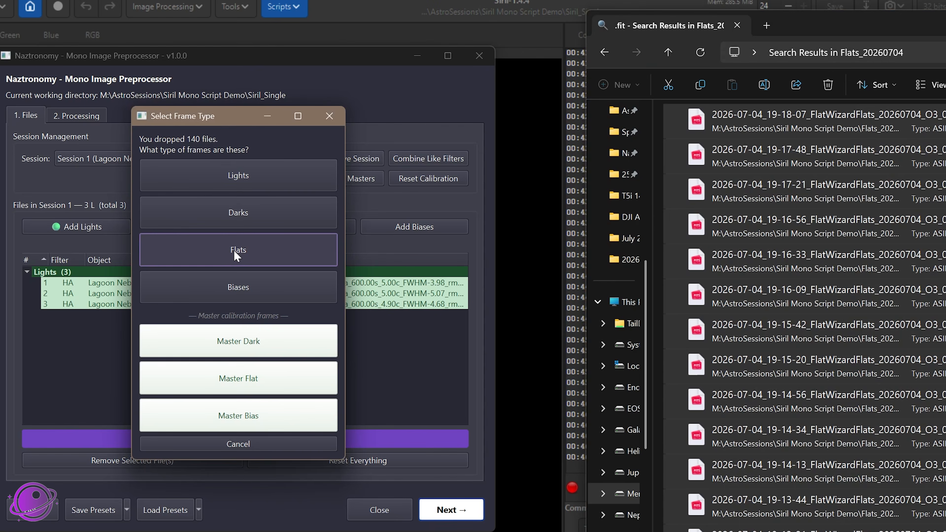
Examine the flat frames assigned to Sessions 1 (HA), 2 (SII), 3 (OIII) and 6 (OIII) against each session's filter
scroll(201, 336, "down", 4)
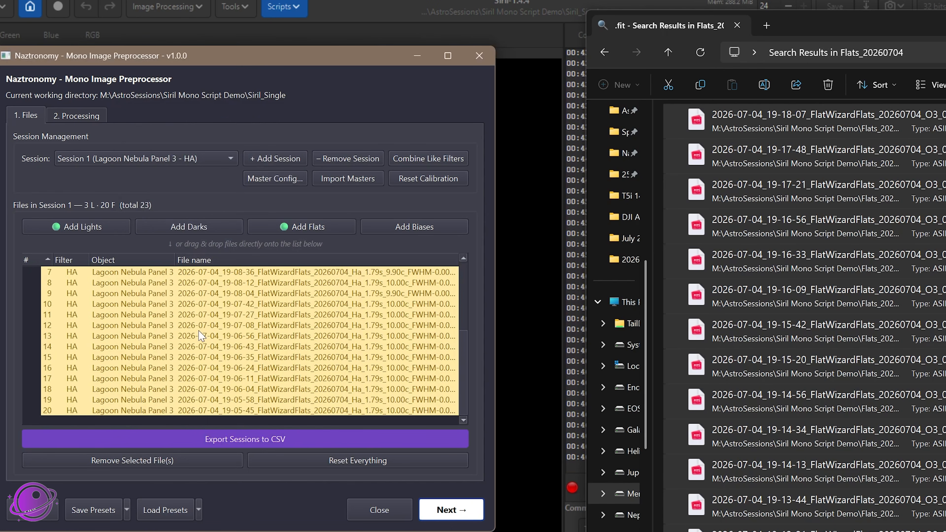
scroll(131, 325, "up", 4)
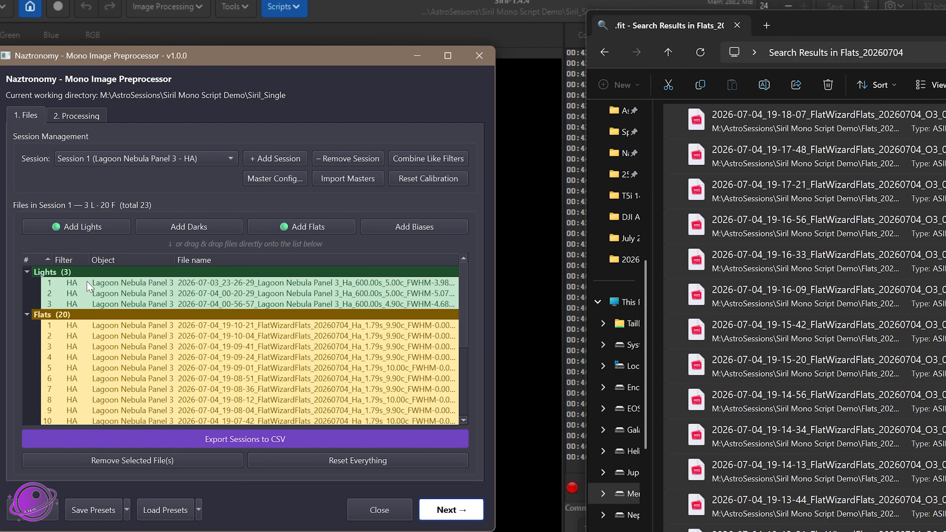
left_click(161, 152)
left_click(160, 169)
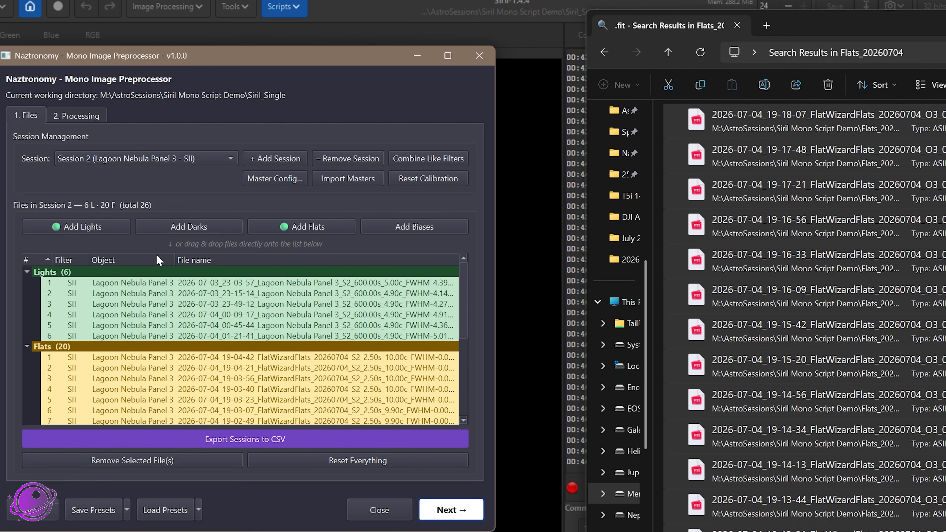
scroll(123, 335, "down", 5)
scroll(85, 377, "up", 5)
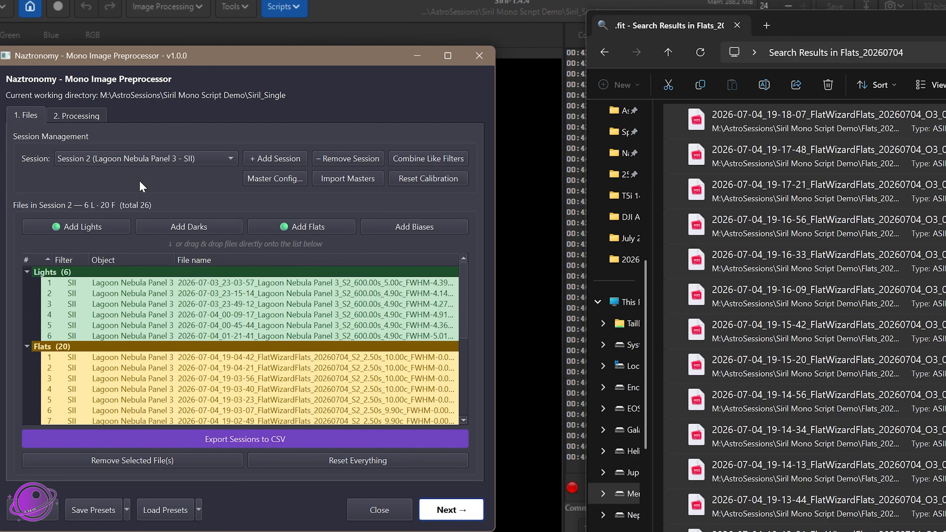
left_click(143, 160)
left_click(150, 175)
scroll(99, 373, "down", 3)
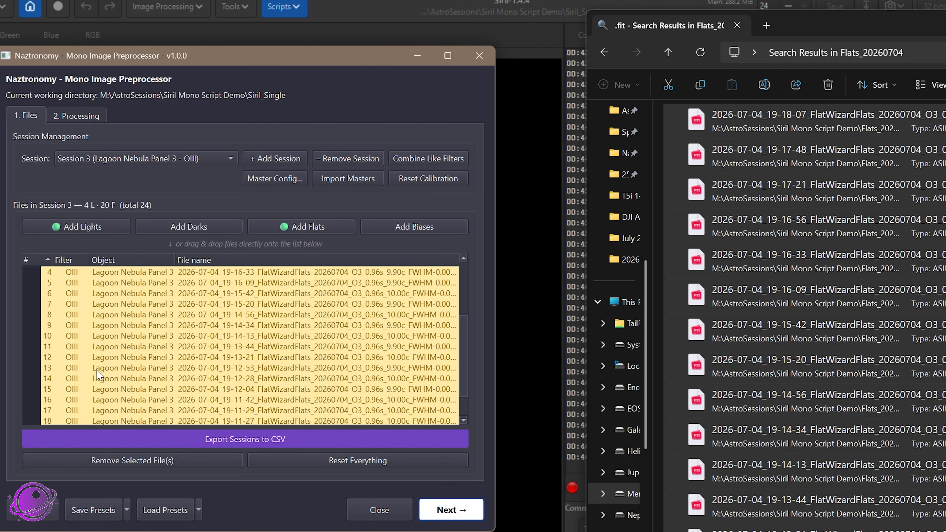
scroll(346, 324, "up", 1)
scroll(346, 324, "up", 1)
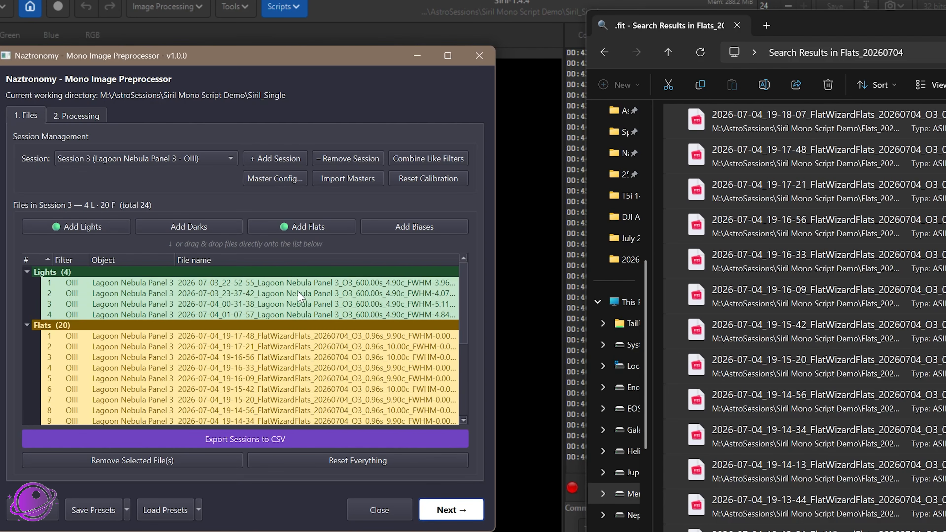
left_click(190, 160)
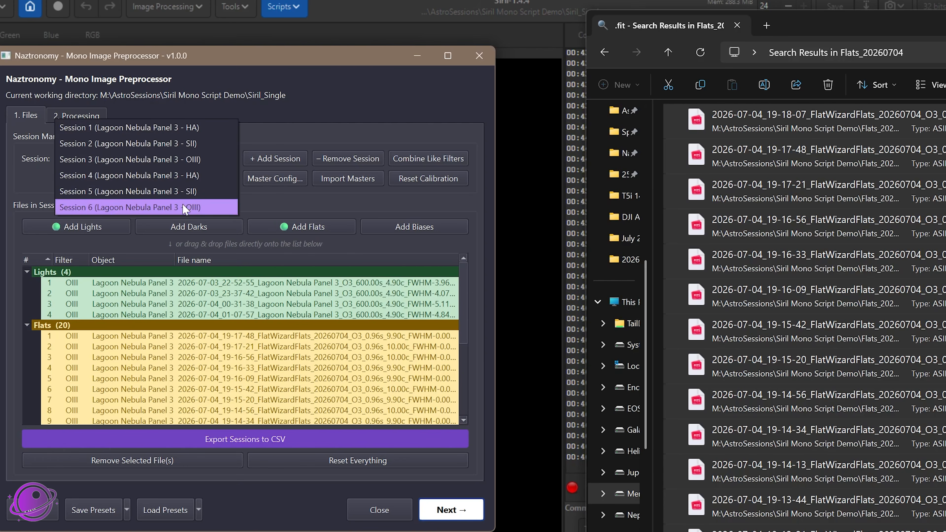
left_click(180, 206)
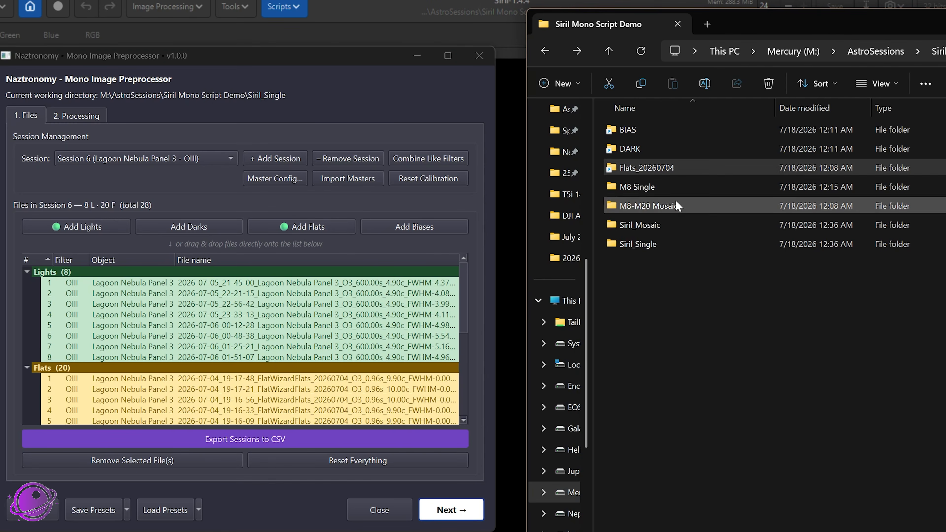
Add all files in the 600s -5C subfolder of DARK as Darks to all sessions
double_click(619, 147)
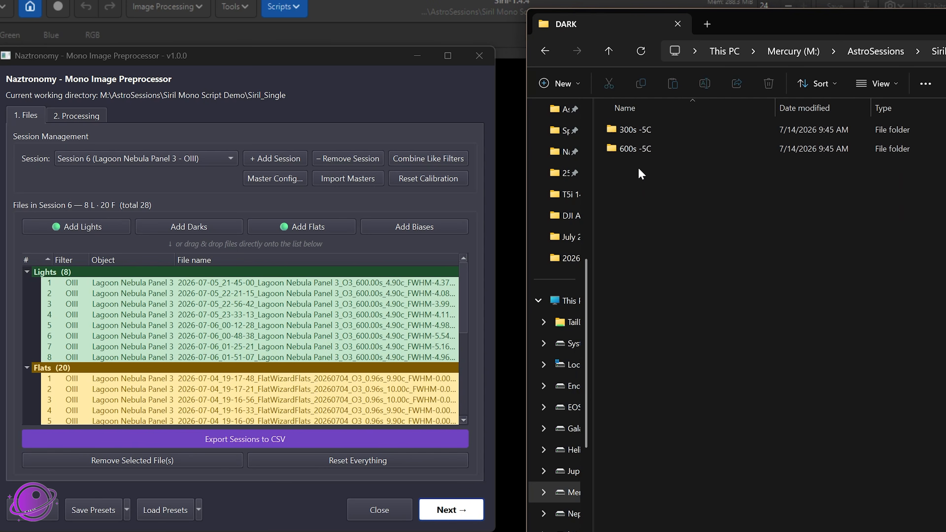
double_click(629, 147)
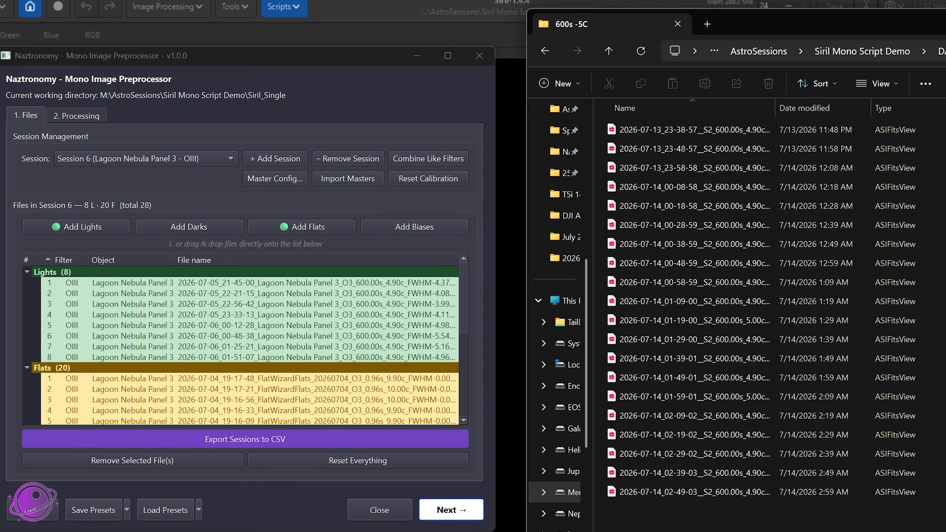
left_click_drag(704, 520, 144, 334)
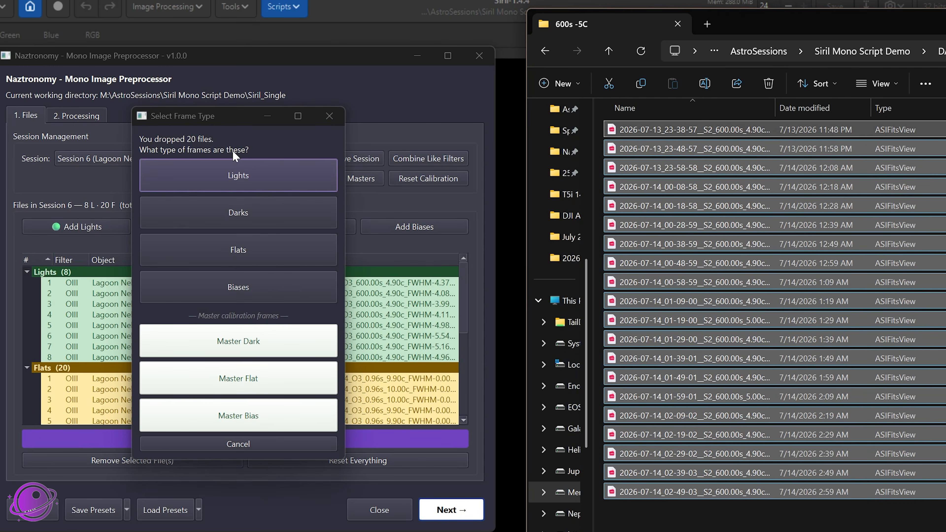
left_click(237, 217)
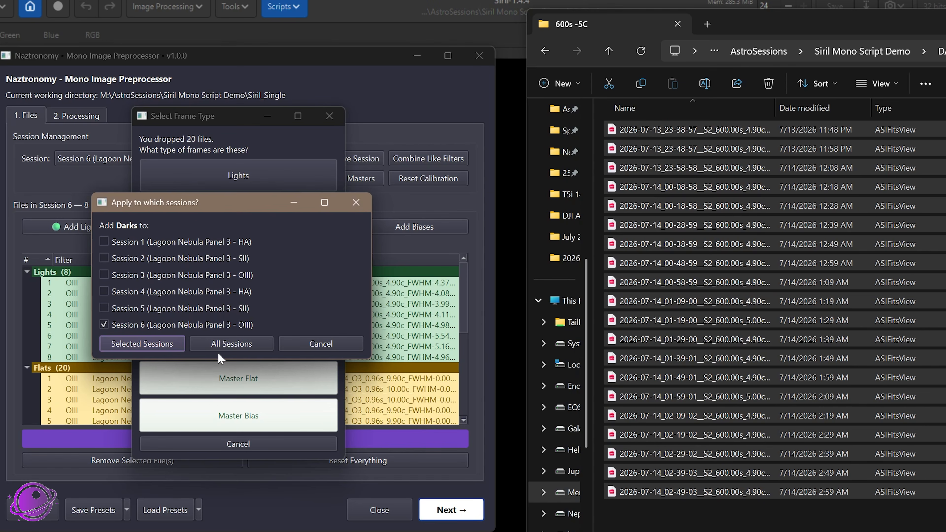
left_click(225, 345)
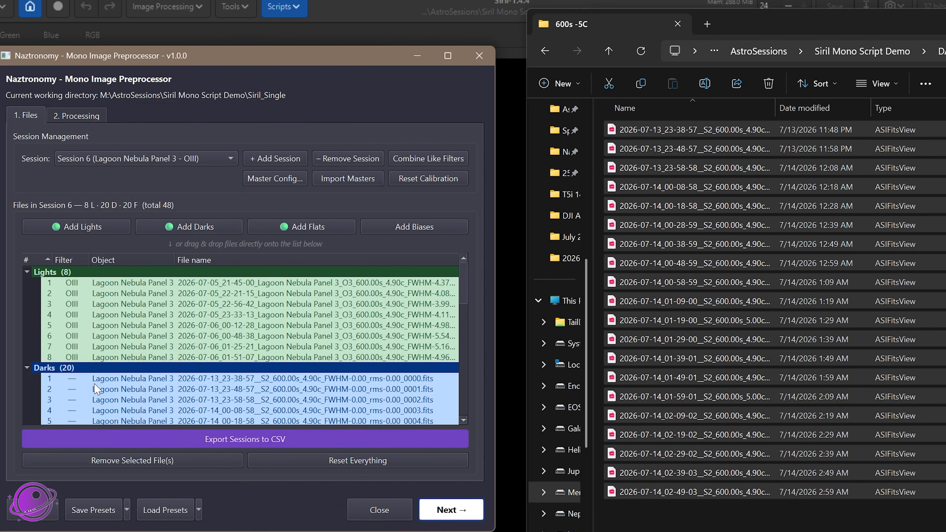
Examine the dark frames listed in Session 6 (OIII), Session 5 (SII) and Session 2 (SII)
scroll(94, 385, "down", 9)
scroll(92, 361, "up", 5)
scroll(94, 365, "up", 5)
left_click(127, 157)
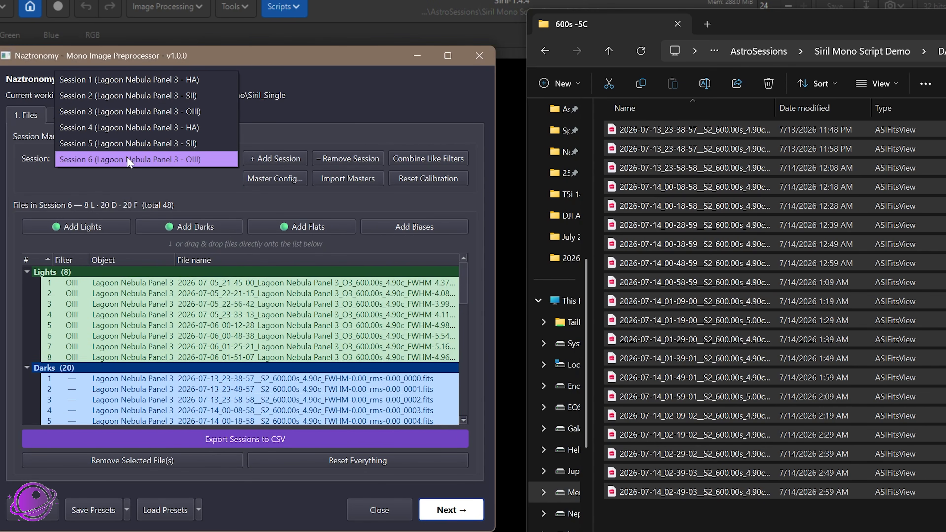
left_click(126, 144)
scroll(123, 368, "down", 4)
scroll(127, 358, "up", 7)
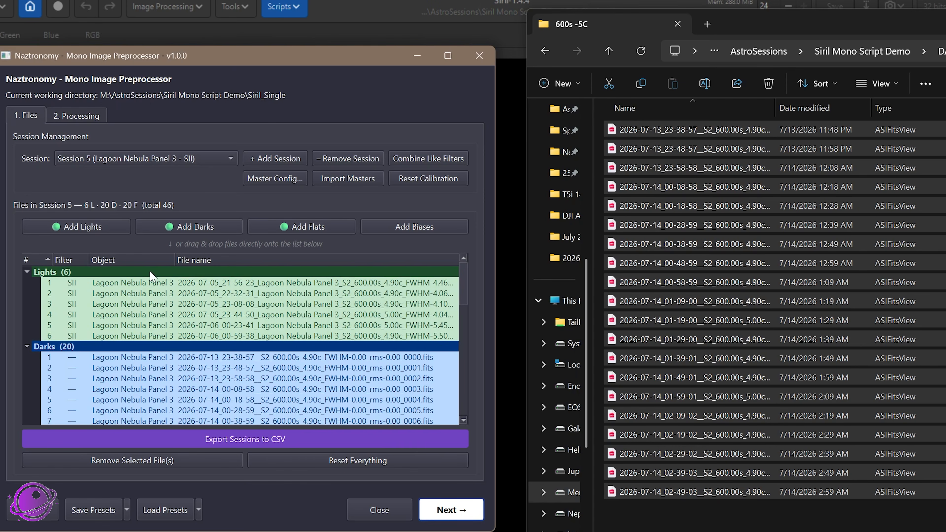
left_click(134, 155)
left_click(137, 112)
scroll(170, 389, "down", 4)
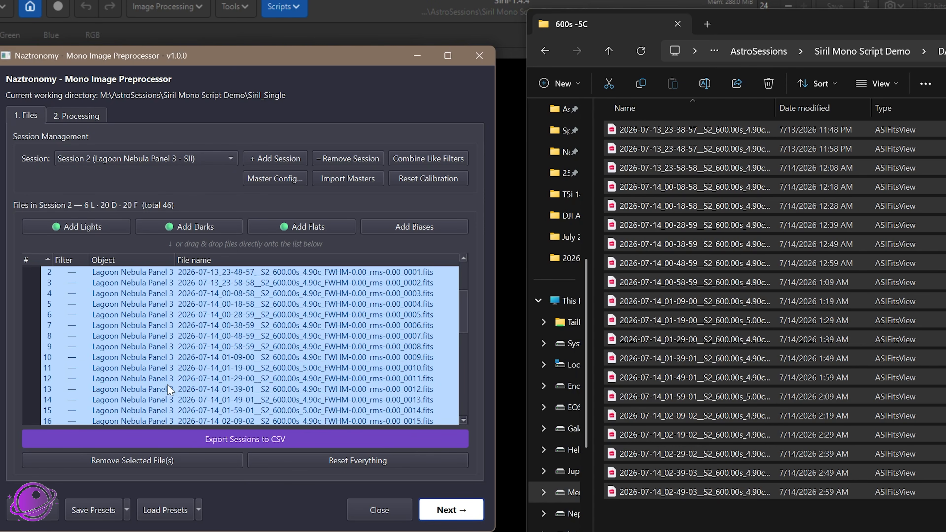
scroll(169, 389, "up", 3)
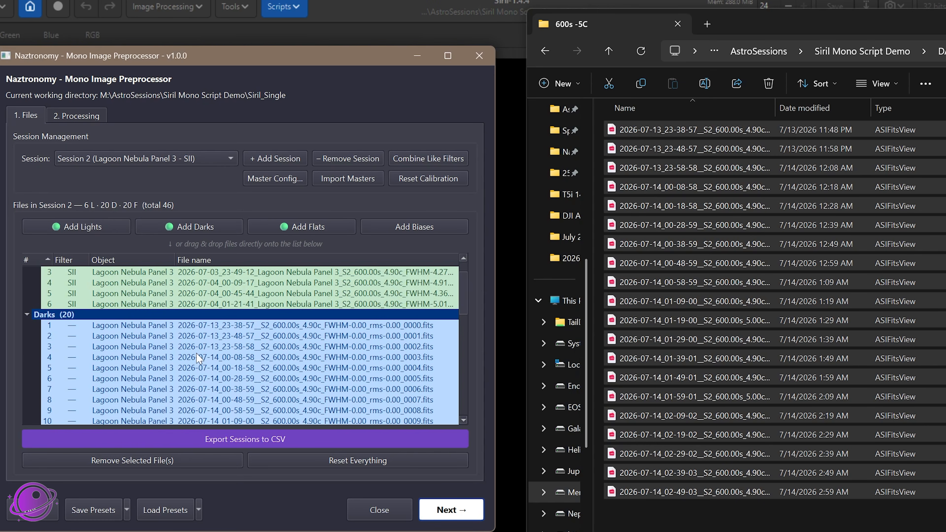
scroll(275, 401, "up", 1)
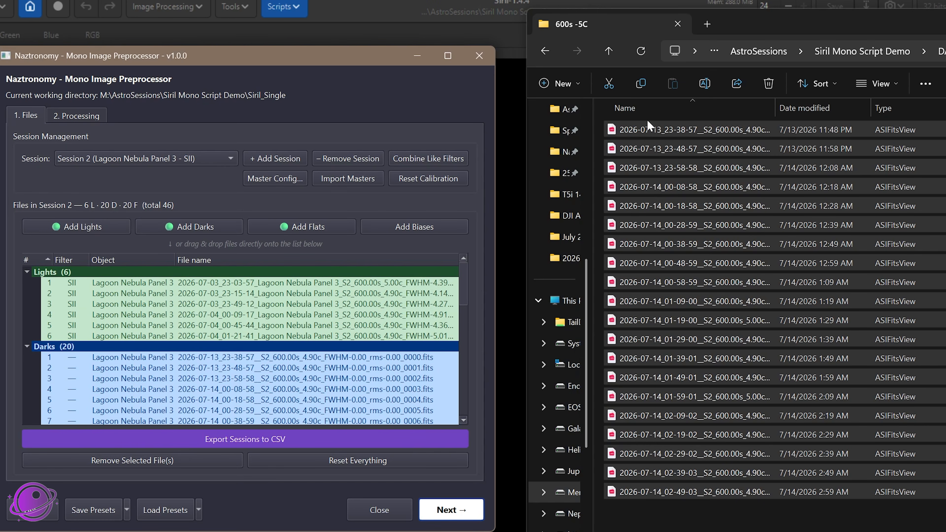
Review the master darks folder and master bias file paths in the Master Calibration Config and save the configuration
left_click(257, 180)
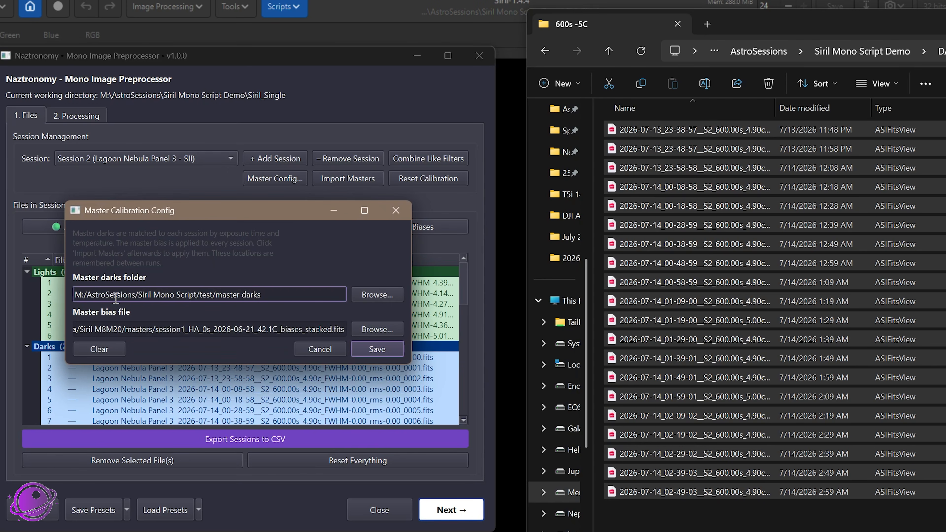
left_click_drag(88, 298, 289, 294)
left_click(289, 294)
left_click_drag(260, 295, 96, 294)
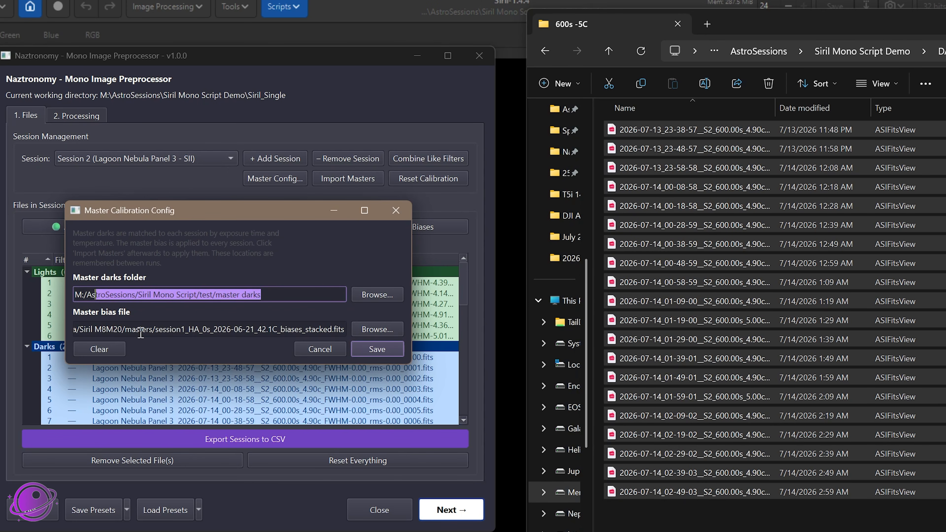
left_click(122, 330)
left_click_drag(199, 330, 363, 328)
left_click(277, 330)
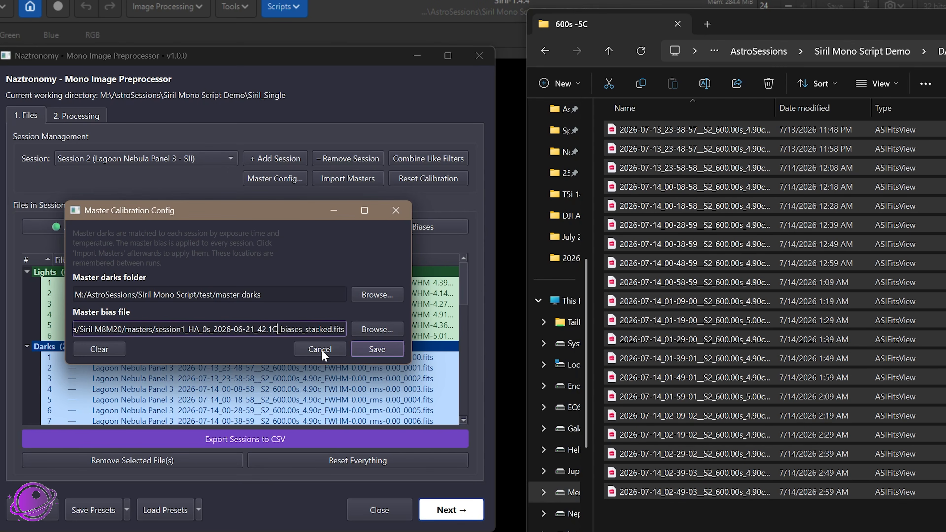
left_click(376, 350)
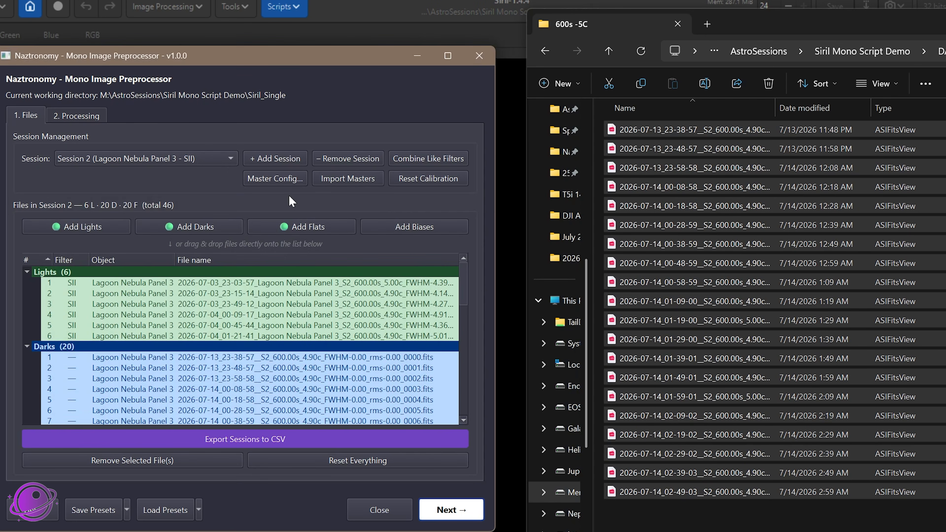
Import the configured master calibration frames into the sessions
left_click(329, 177)
scroll(108, 352, "down", 10)
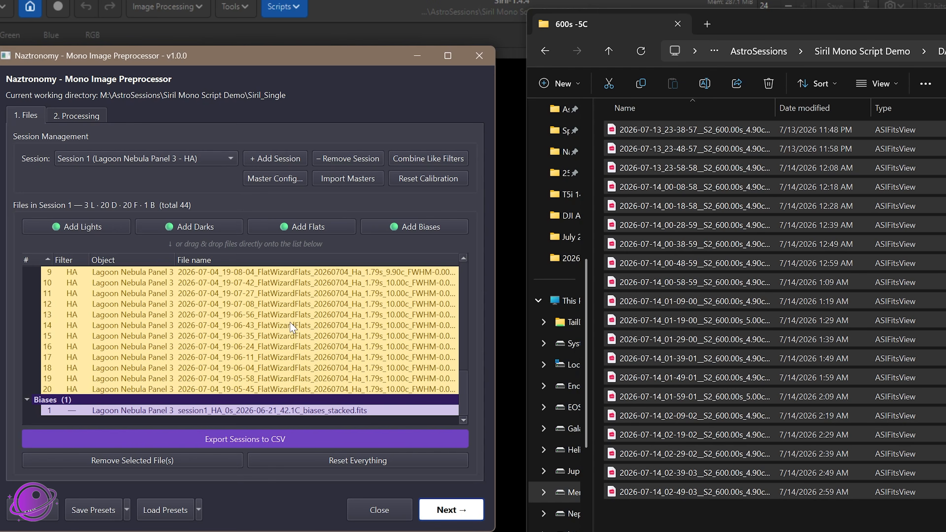
Check the console messages about the masters import and the calibration frames listed in Session 4 (HA)
left_click(455, 4)
left_click_drag(621, 415, 782, 415)
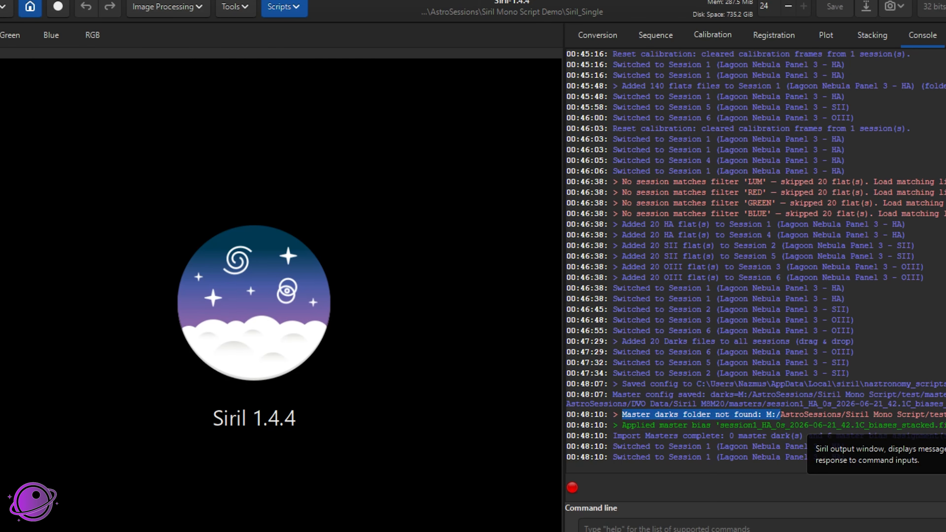
key("alt+Tab")
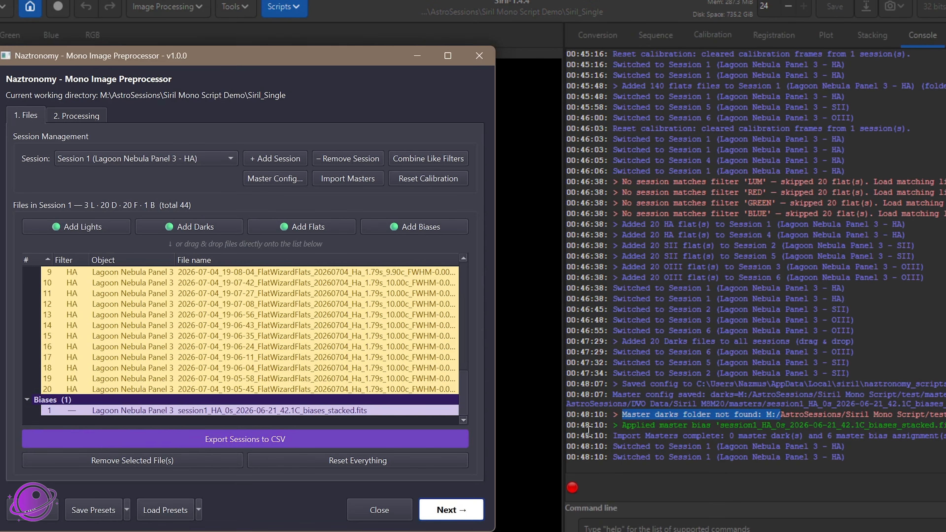
left_click_drag(632, 425, 932, 425)
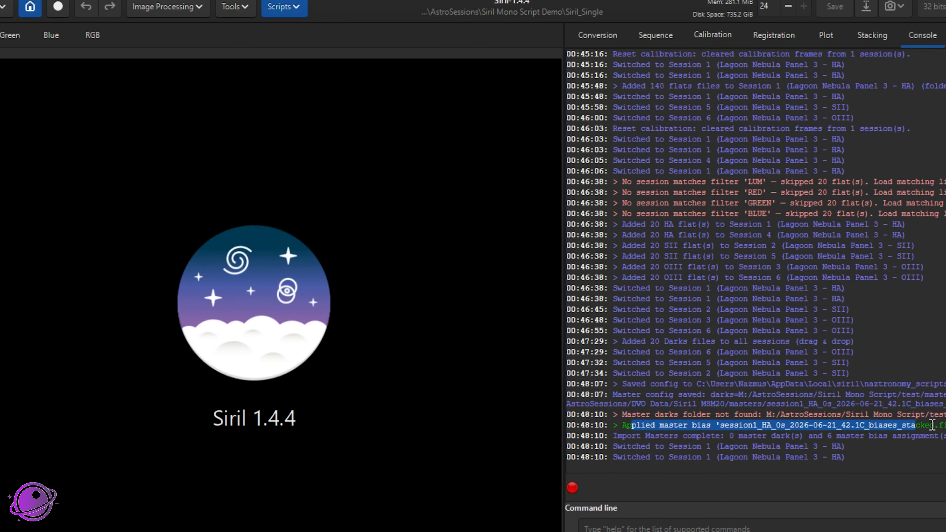
key("alt+Tab")
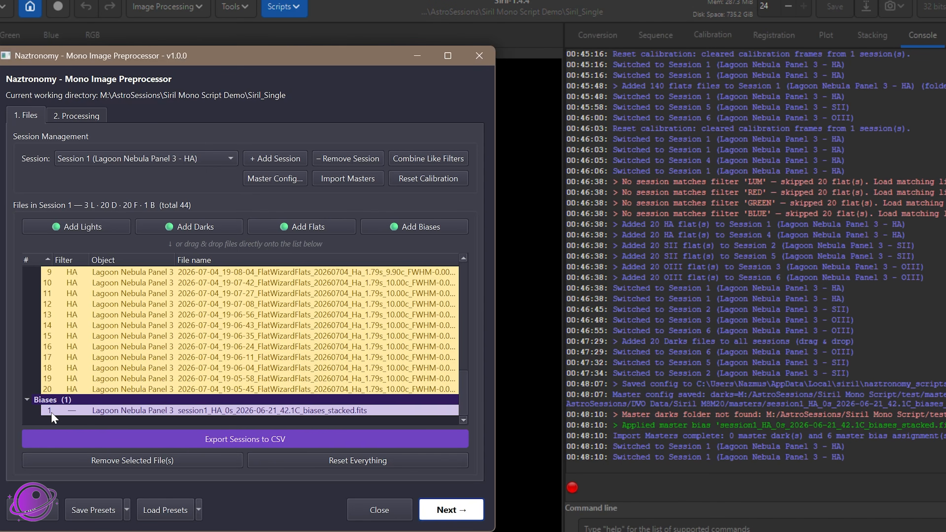
left_click(150, 159)
left_click(158, 206)
scroll(166, 375, "down", 1)
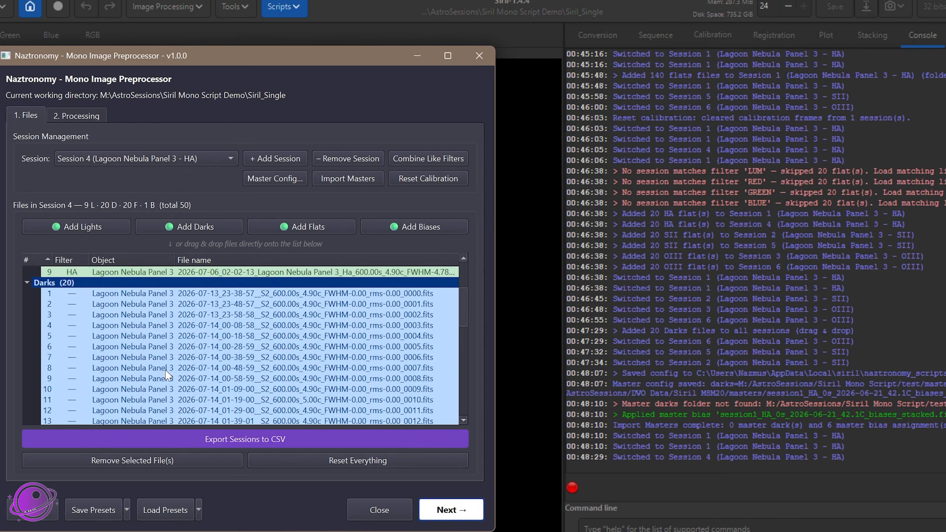
scroll(166, 375, "down", 8)
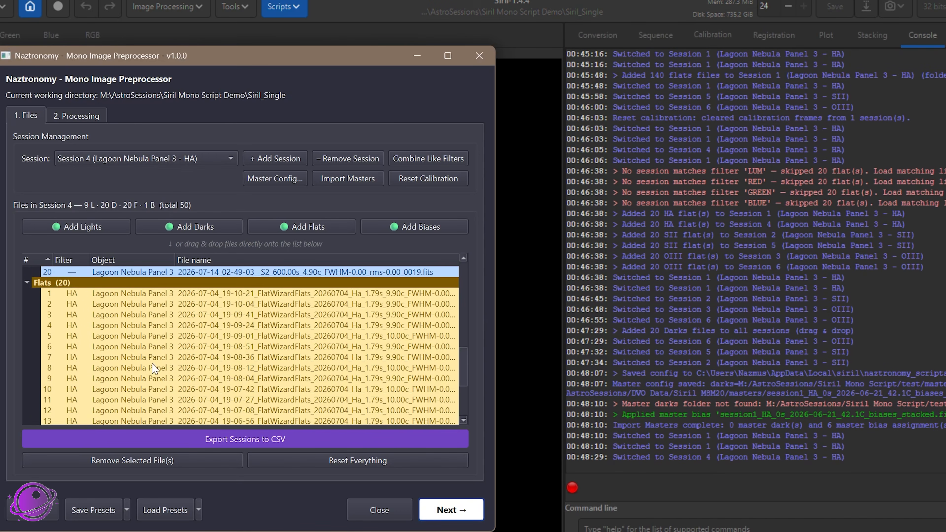
Examine the light, dark, flat and bias files listed in Session 6 (OIII)
left_click(197, 163)
left_click(186, 194)
scroll(180, 376, "down", 10)
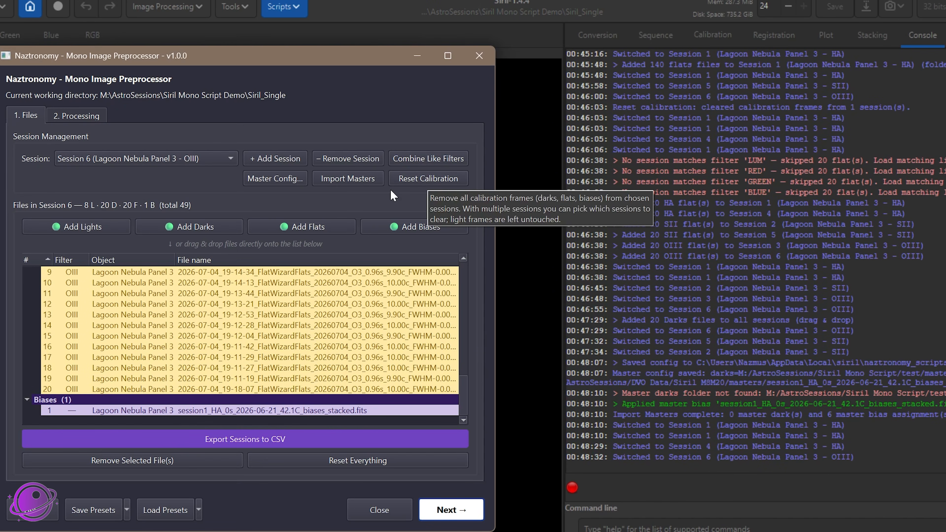
scroll(227, 336, "up", 12)
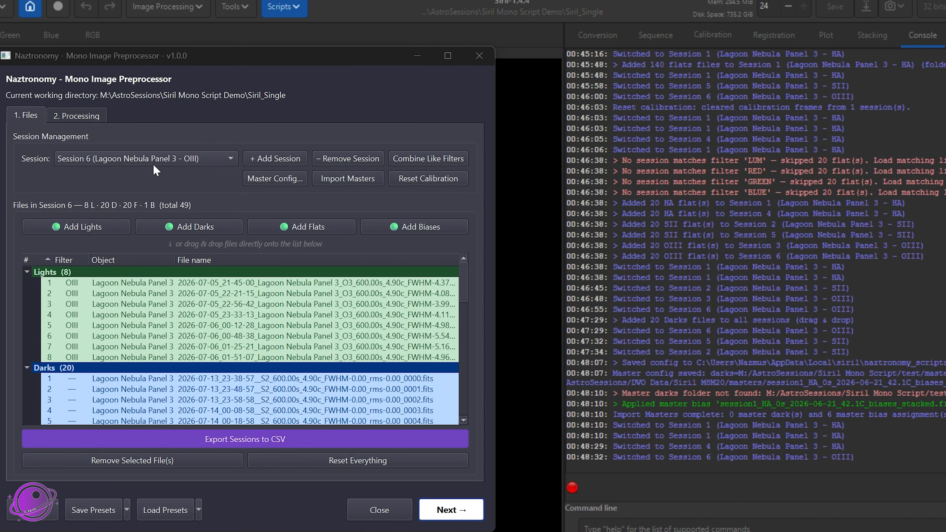
left_click(160, 154)
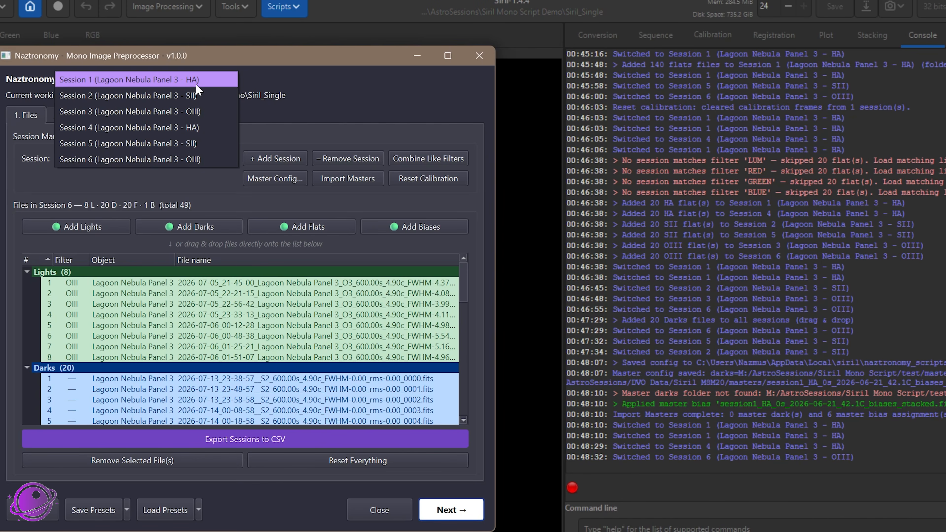
left_click(153, 323)
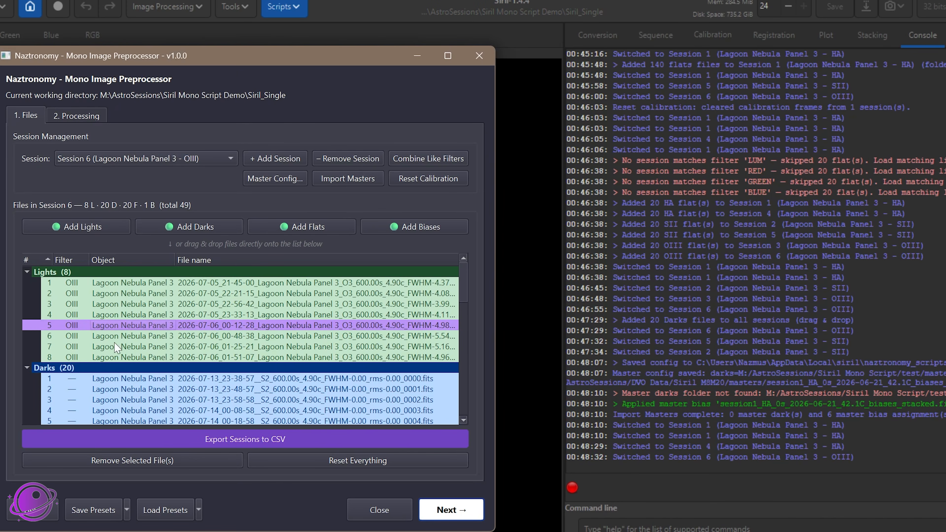
scroll(82, 336, "down", 10)
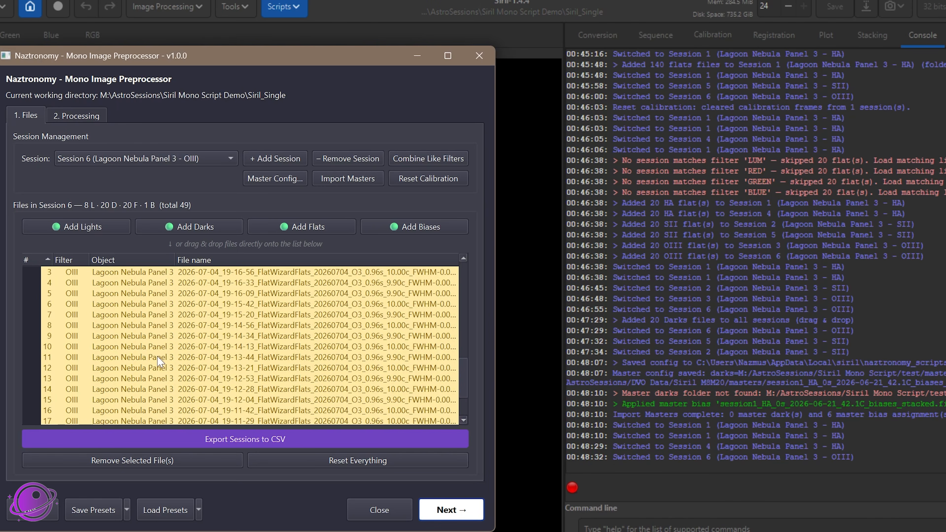
scroll(160, 361, "down", 2)
scroll(226, 341, "up", 3)
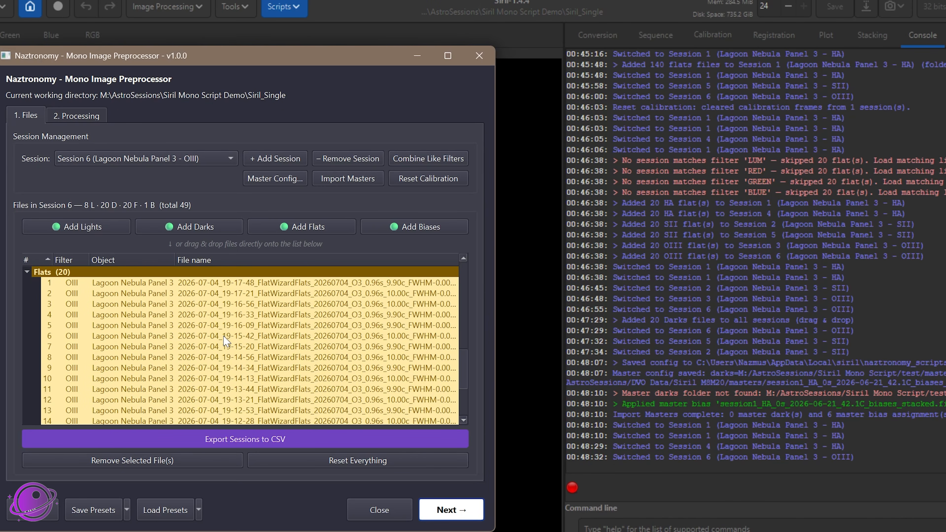
scroll(226, 341, "up", 10)
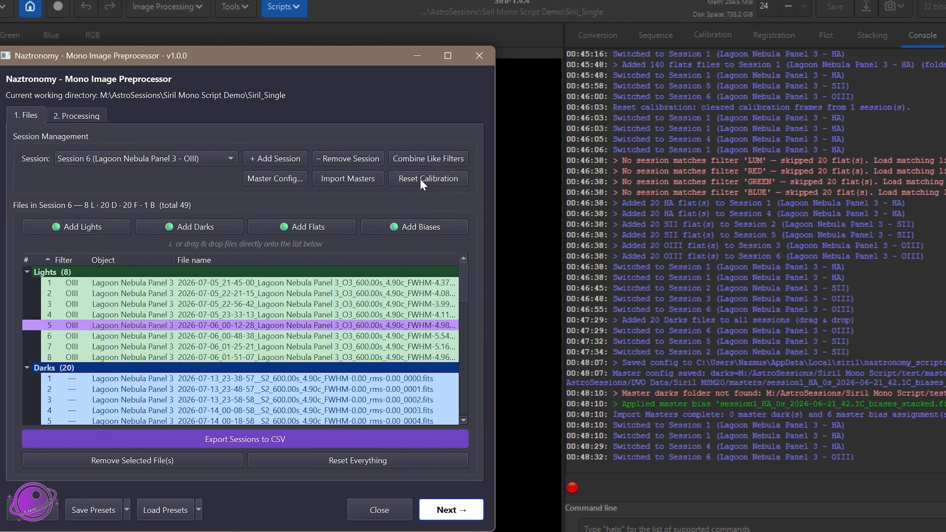
Combine the HA, SII and OIII sessions that share a filter and check the resulting session list
left_click(442, 164)
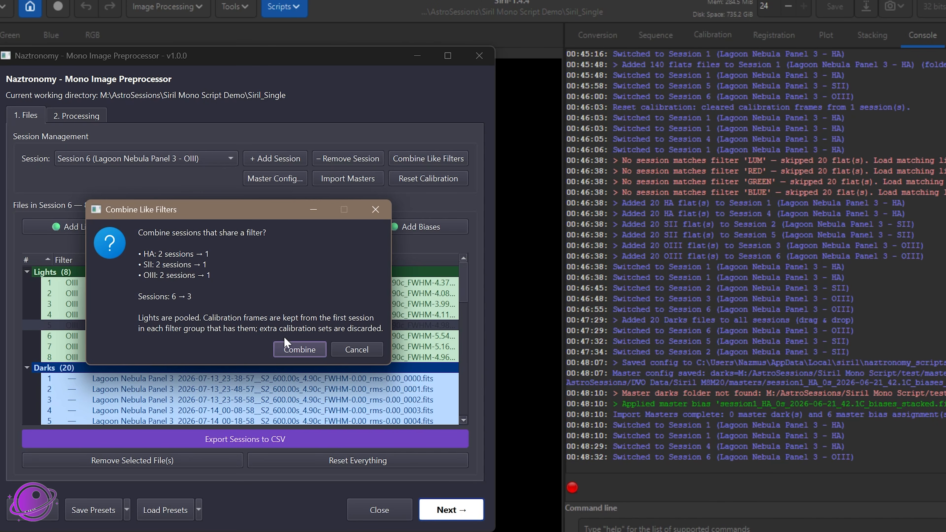
left_click(303, 349)
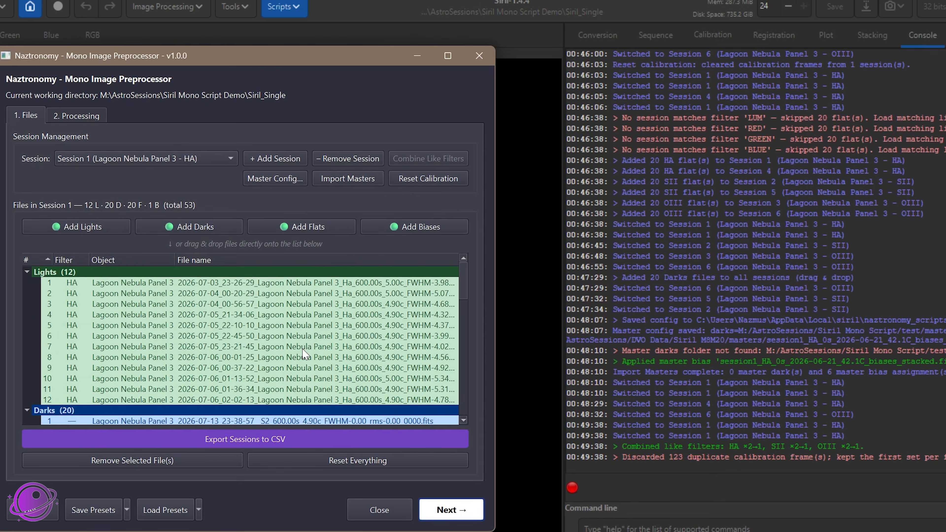
scroll(304, 354, "down", 7)
left_click(184, 162)
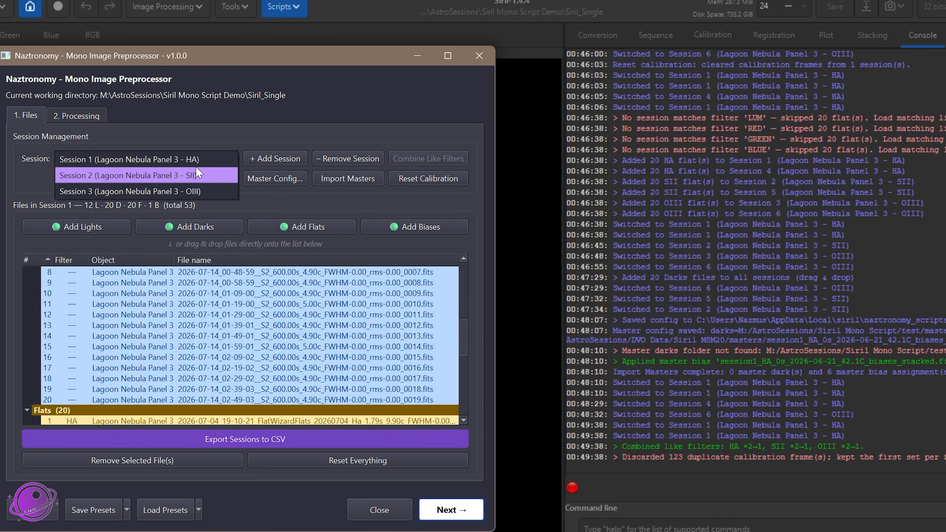
left_click(200, 295)
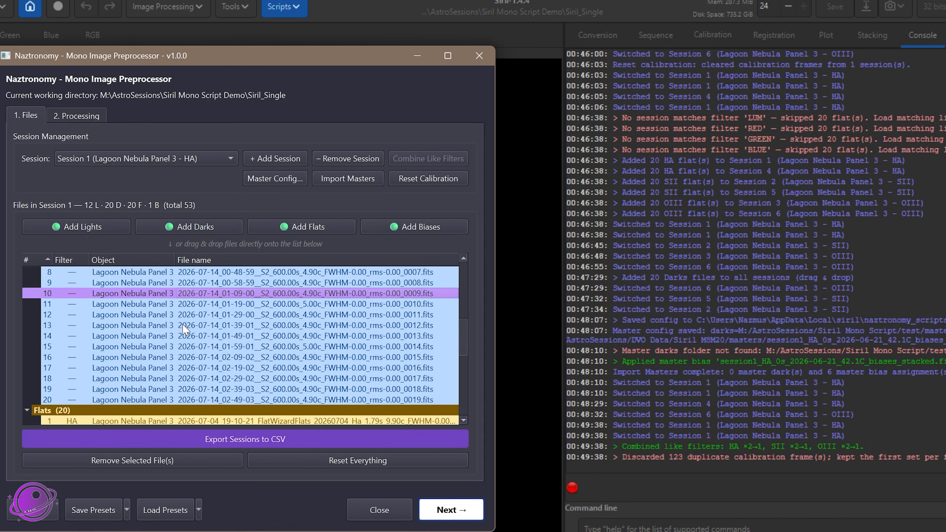
Highlight all pooled light frames in Session 1 (HA) and review the flats and master bias listed below them
scroll(205, 295, "up", 7)
left_click_drag(214, 283, 210, 379)
left_click(211, 293)
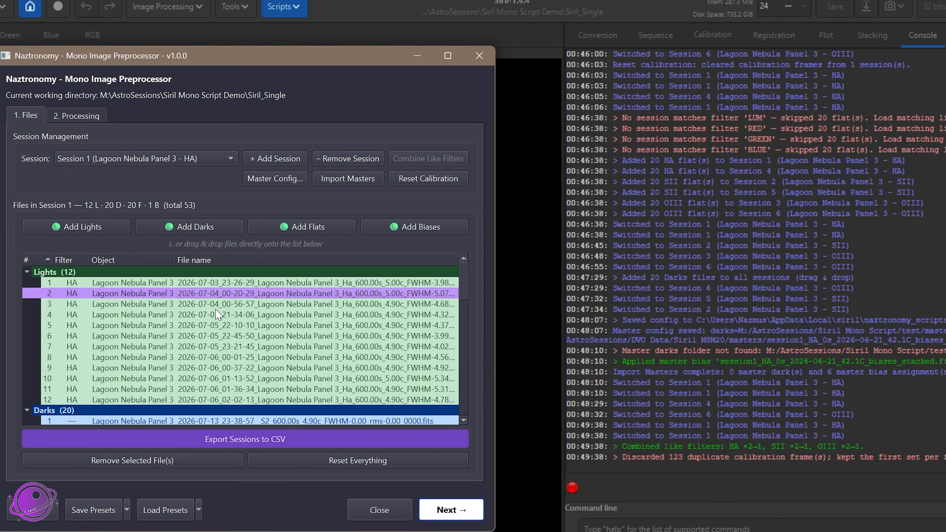
left_click(222, 315)
left_click_drag(213, 285, 206, 404)
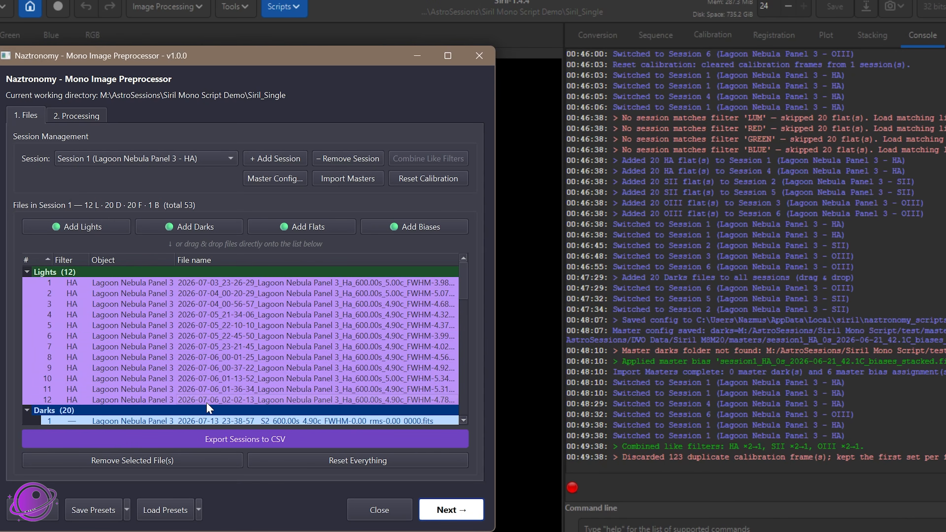
scroll(246, 384, "down", 15)
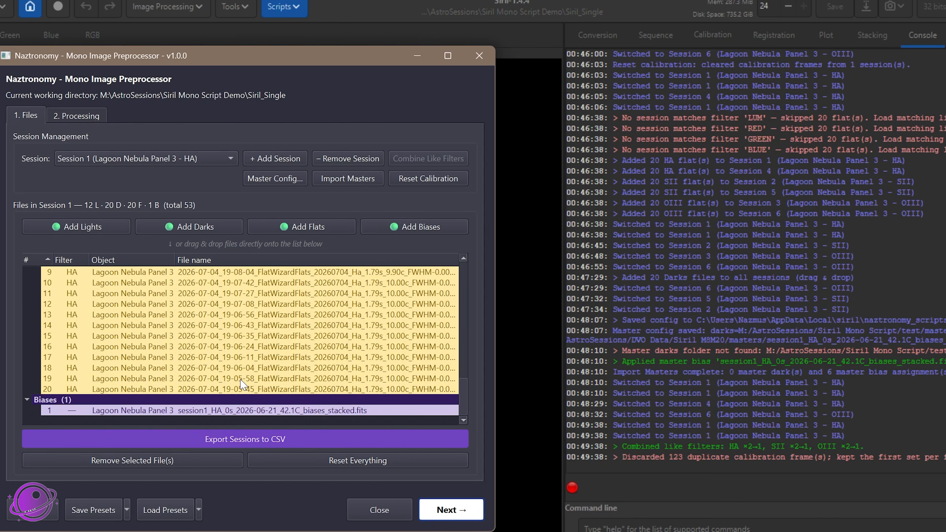
scroll(241, 384, "up", 15)
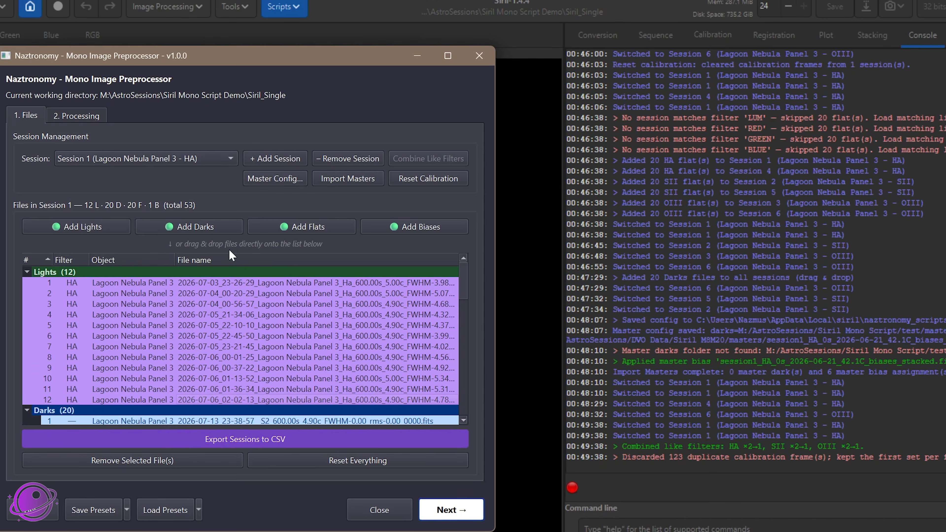
Export the sessions to astrobin_acquisitions.csv in the Siril_Single folder, with Bortle scale 1 — Excellent dark-sky site applied to every session
left_click(260, 442)
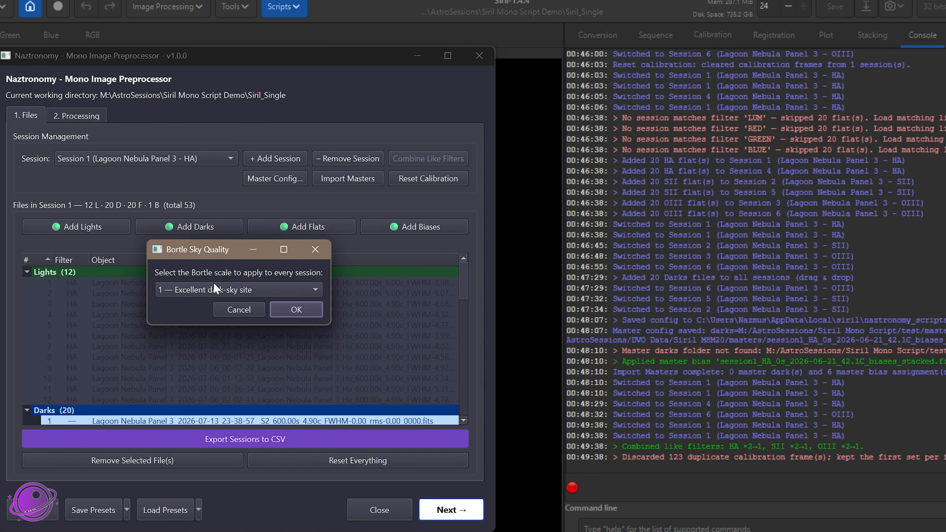
left_click(260, 285)
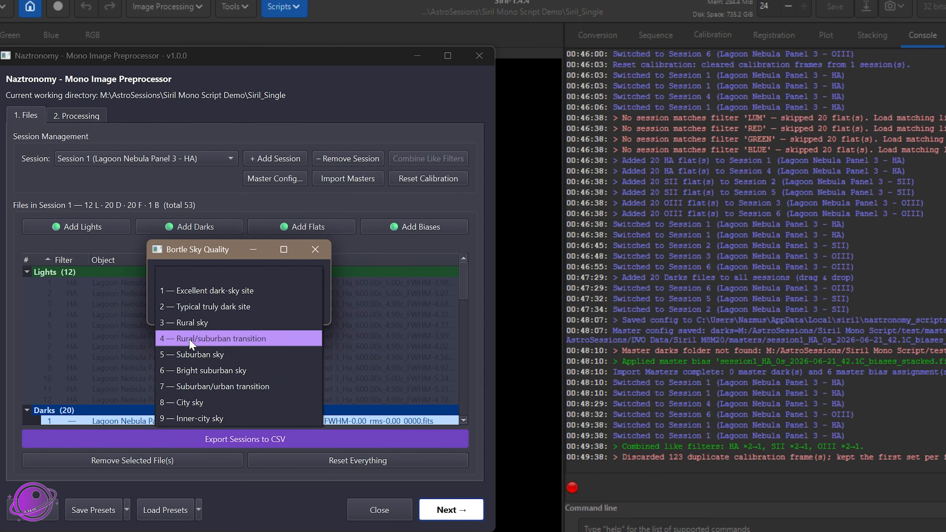
left_click(253, 290)
left_click(298, 310)
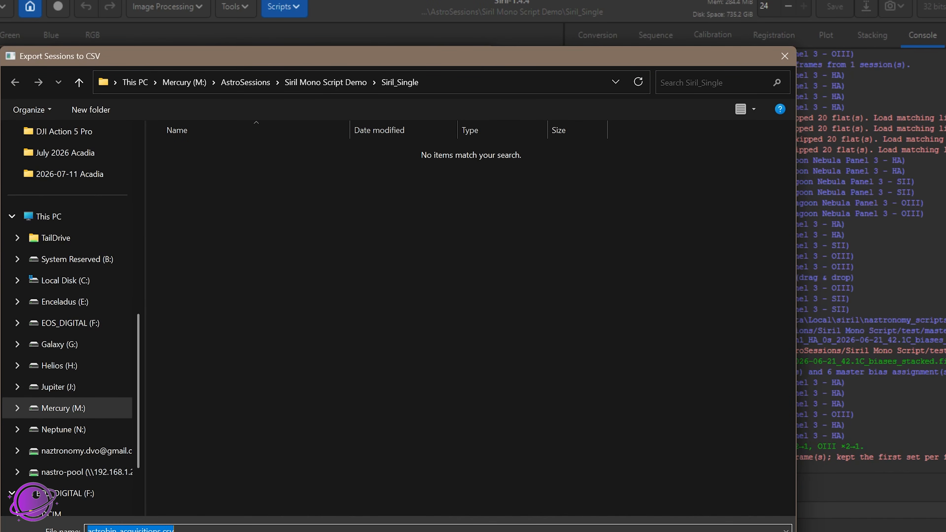
key("Return")
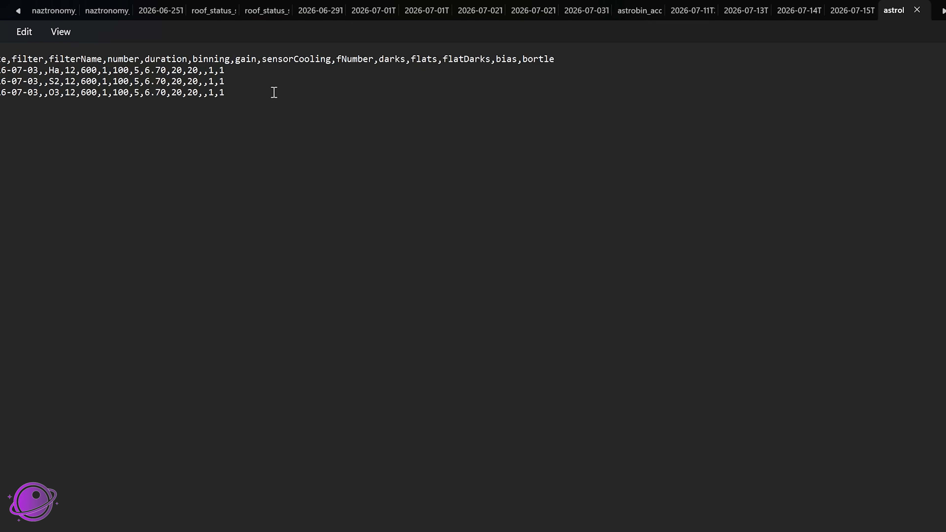
Examine the dates, filter names and acquisition values of the exported sessions in the CSV opened in the text editor
left_click_drag(273, 91, 75, 56)
left_click(87, 75)
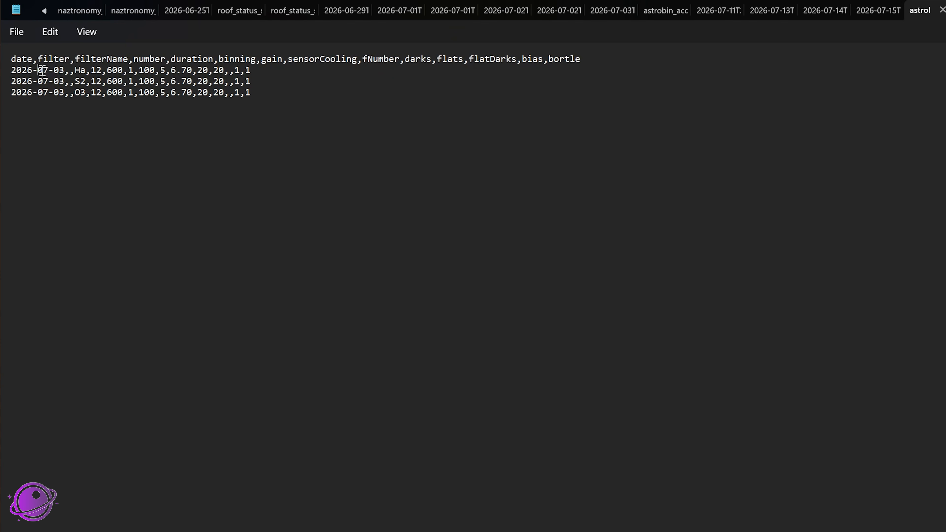
left_click_drag(42, 70, 65, 93)
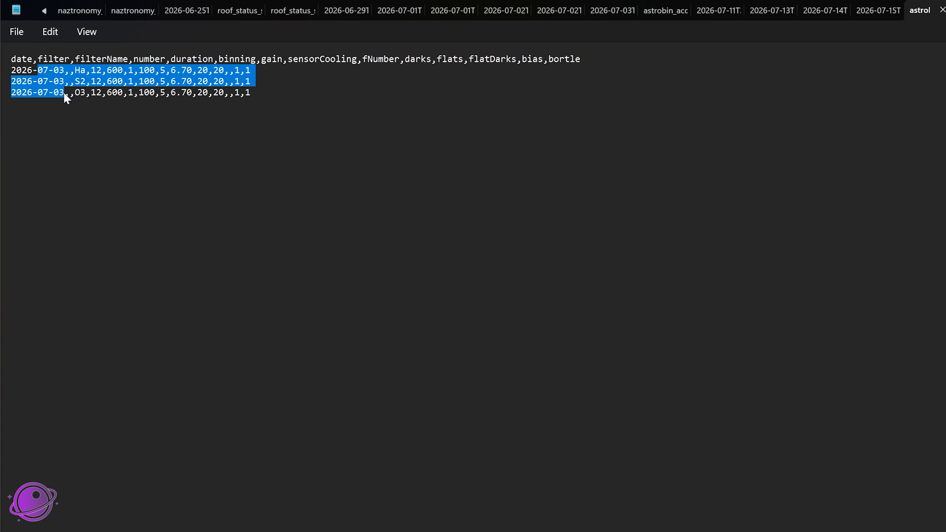
left_click_drag(284, 102, 7, 70)
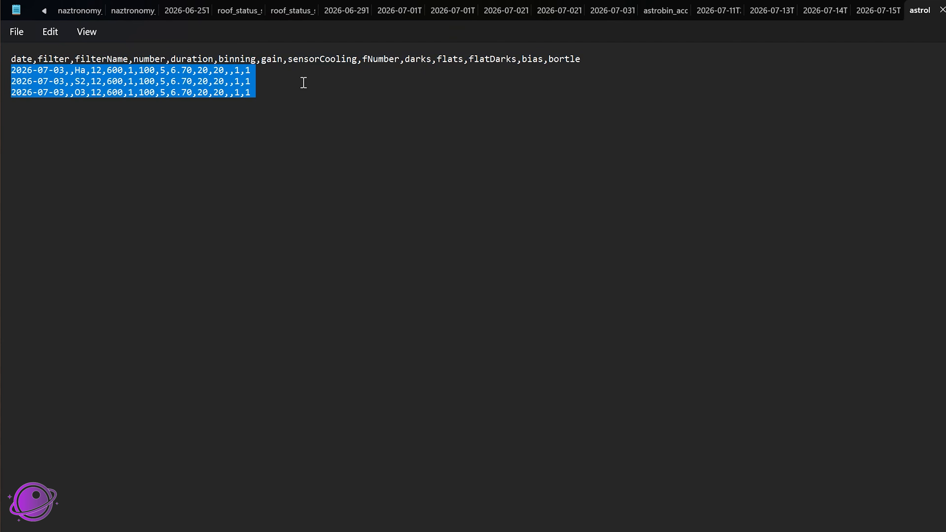
left_click(291, 97)
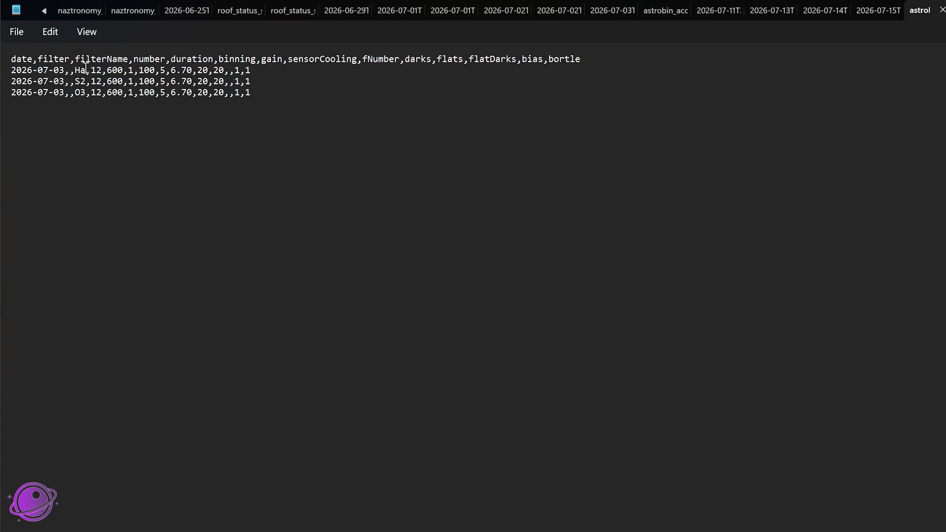
double_click(81, 69)
double_click(81, 82)
double_click(81, 93)
double_click(80, 70)
double_click(81, 81)
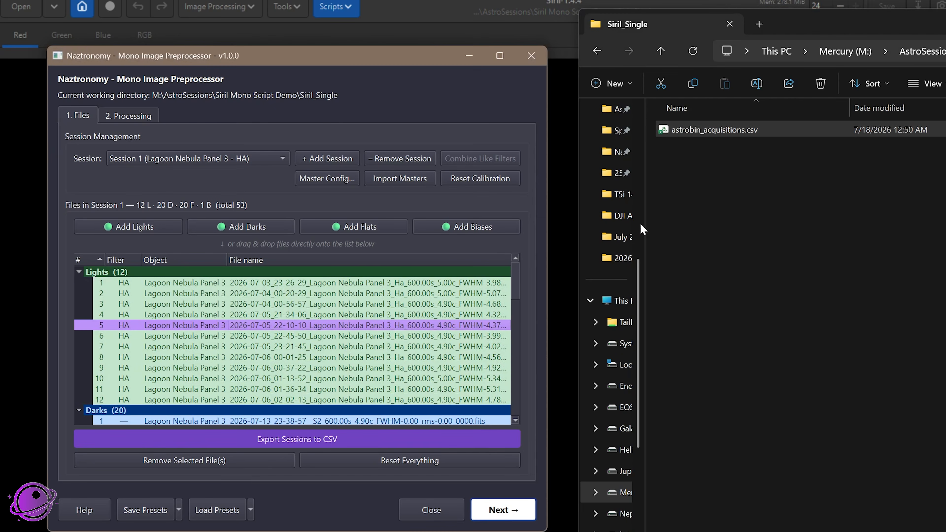
Read the Mono Image Preprocessor help, covering the light frame limits, including logs, target modes and final stack notes, and close it
left_click_drag(942, 24, 887, 21)
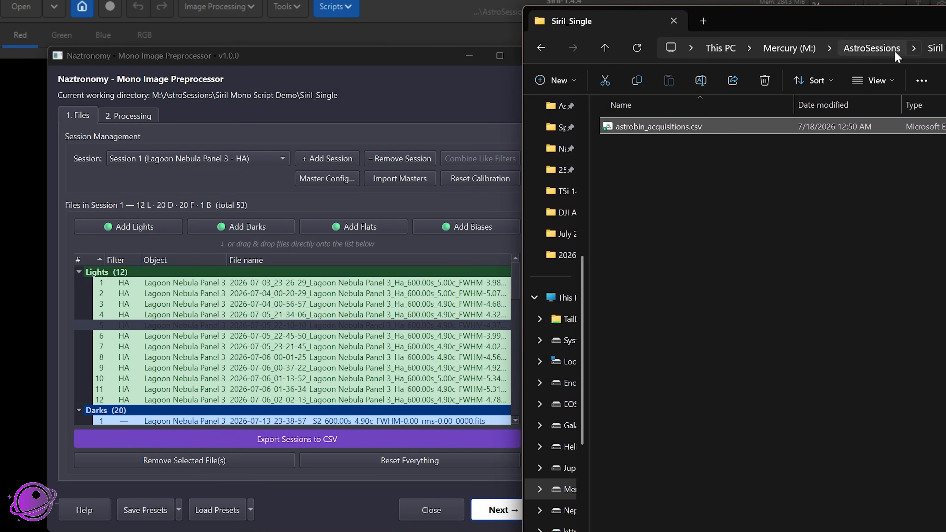
left_click(298, 67)
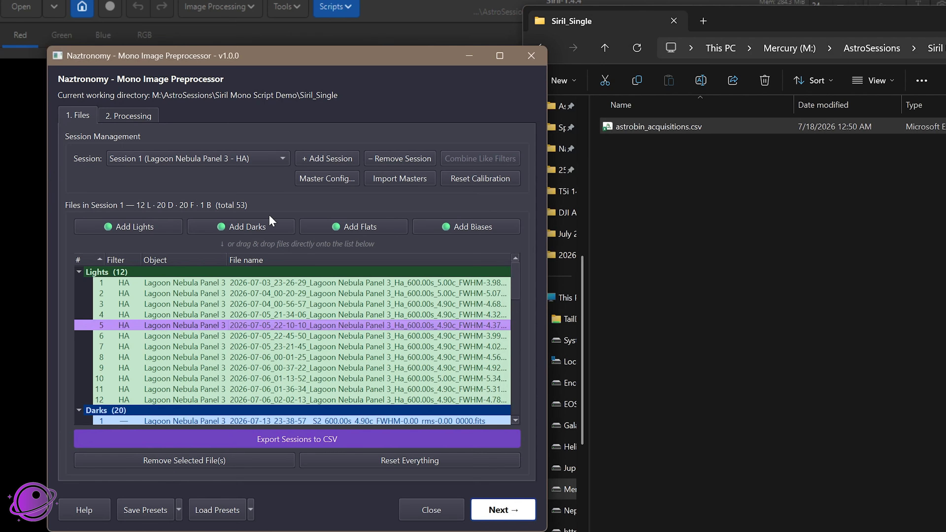
left_click(85, 510)
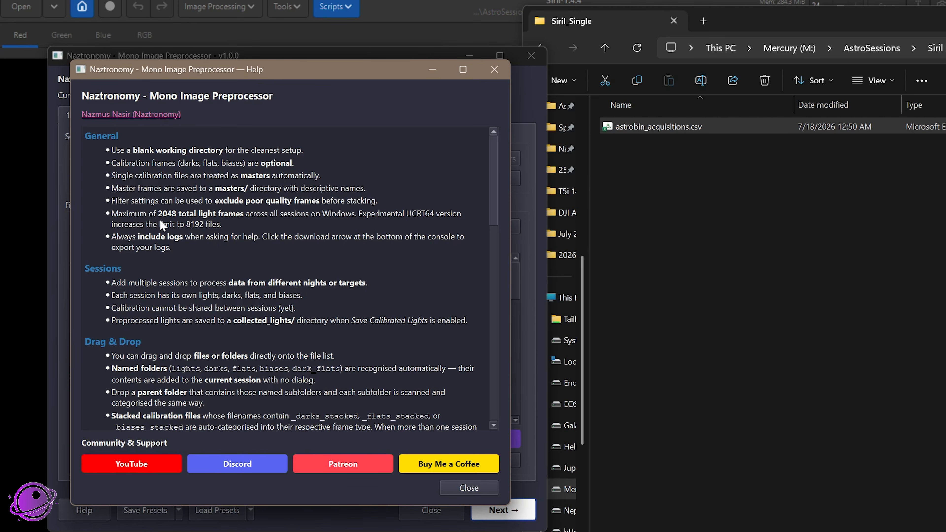
left_click_drag(157, 212, 187, 215)
left_click(360, 219)
left_click_drag(359, 219, 436, 220)
left_click_drag(243, 238, 111, 237)
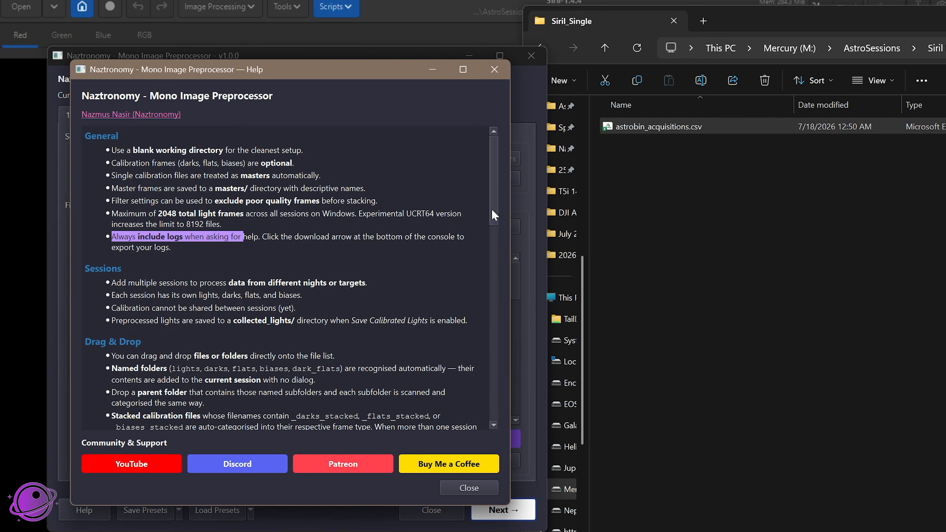
left_click_drag(495, 214, 486, 415)
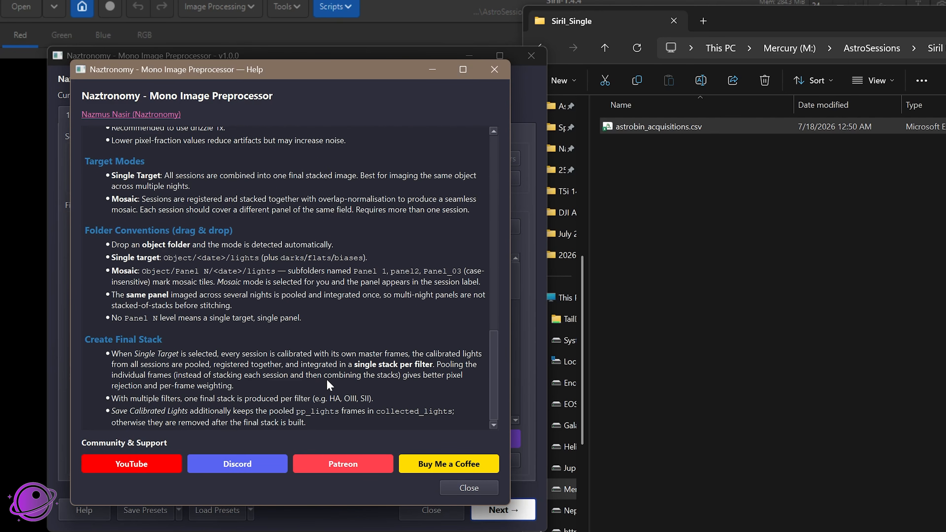
scroll(347, 410, "up", 10)
scroll(347, 411, "up", 4)
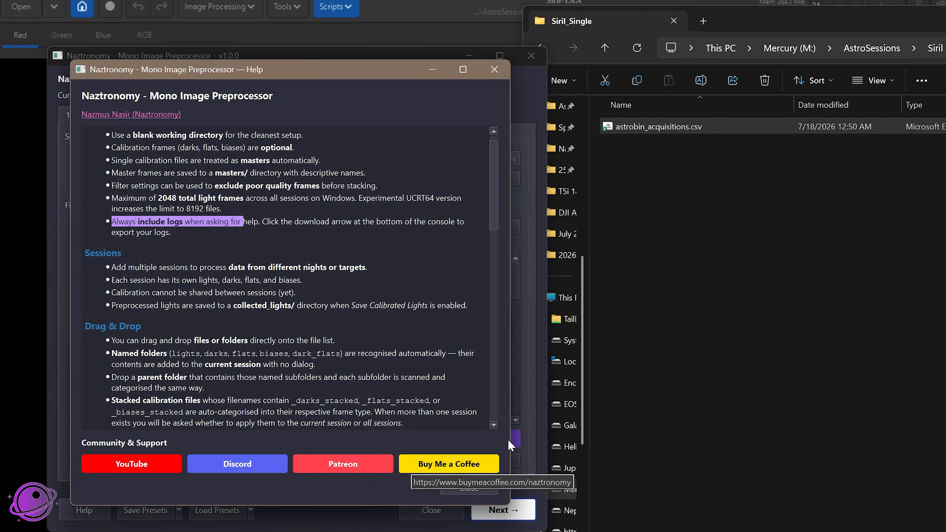
scroll(374, 304, "up", 1)
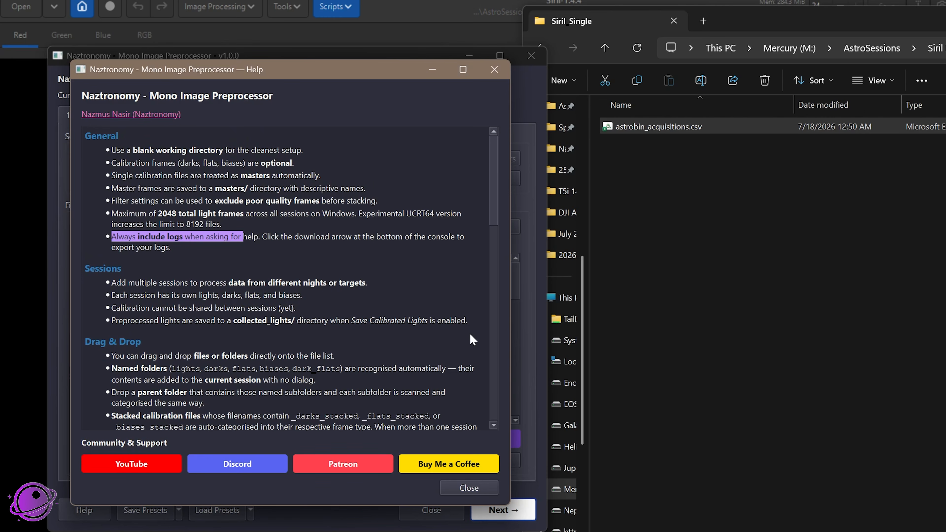
left_click(470, 488)
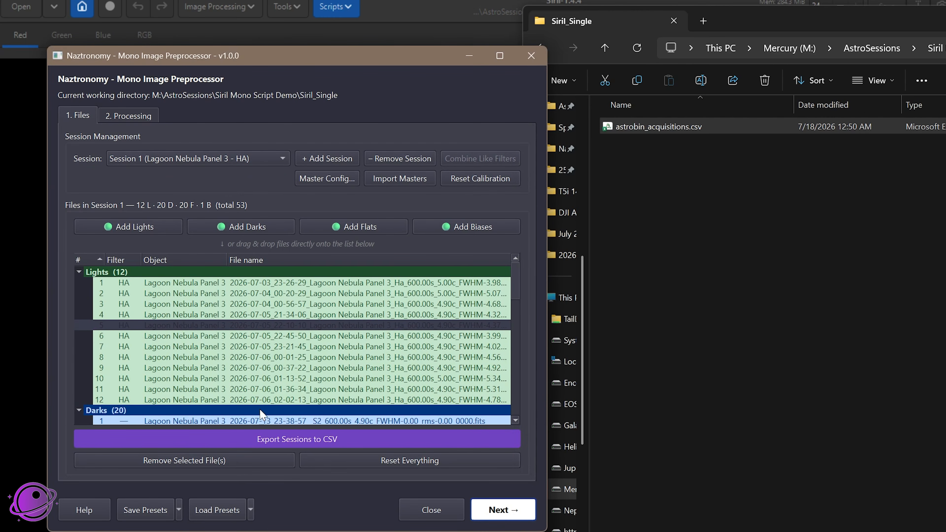
Save the presets and check the naztronomy_mono_pp_presets.json file in the presets folder of Siril_Single in File Explorer
left_click(130, 513)
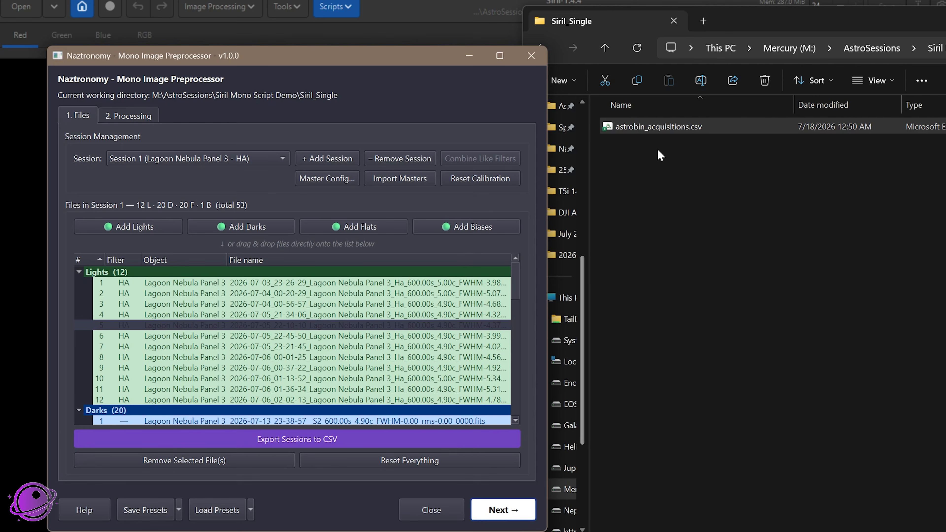
double_click(648, 145)
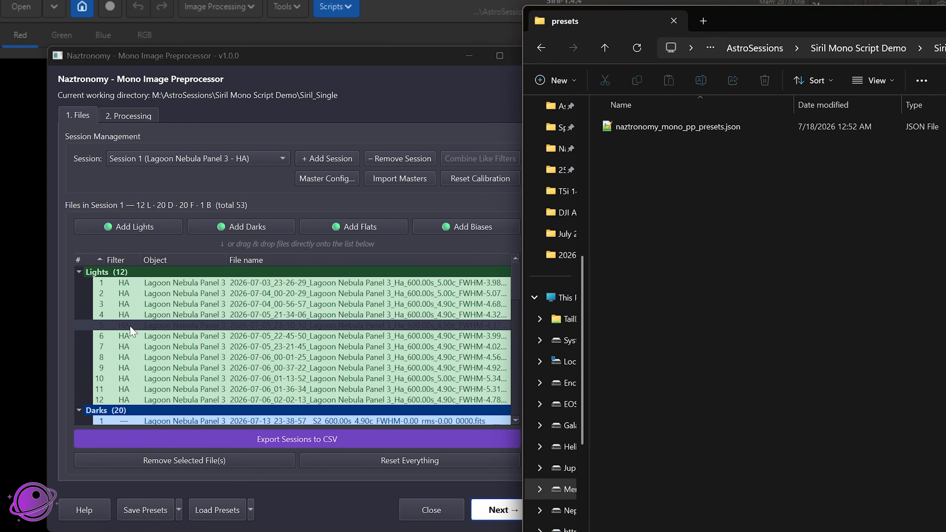
left_click(940, 48)
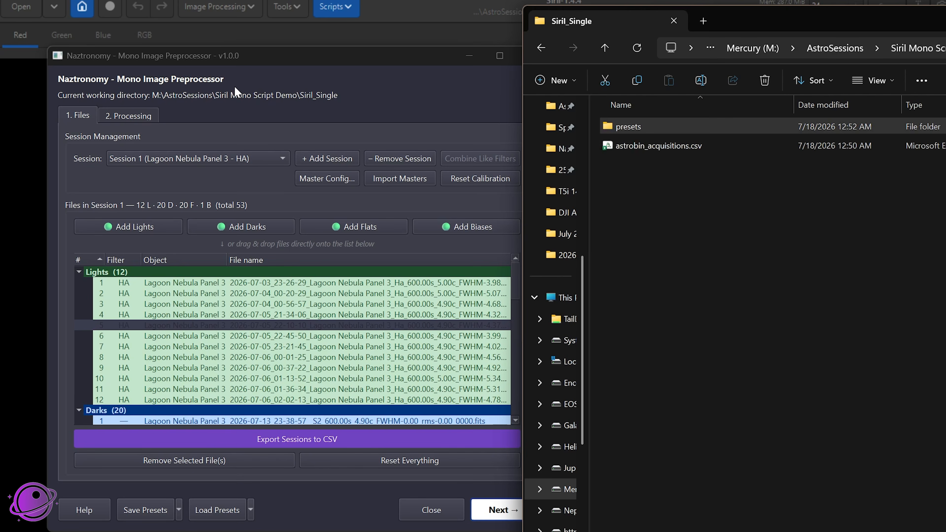
Bring the Mono Image Preprocessor window in front of File Explorer and open its processing settings
left_click(239, 62)
left_click_drag(238, 62, 259, 59)
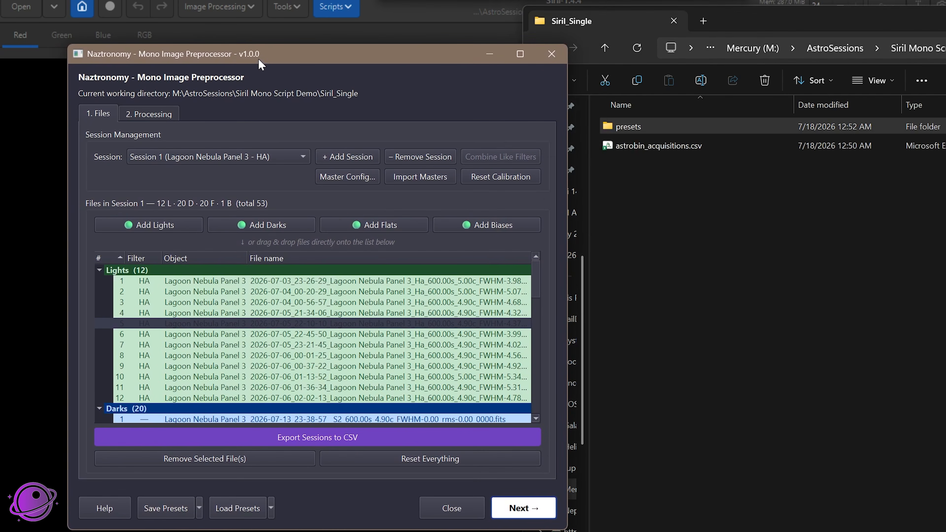
left_click(138, 115)
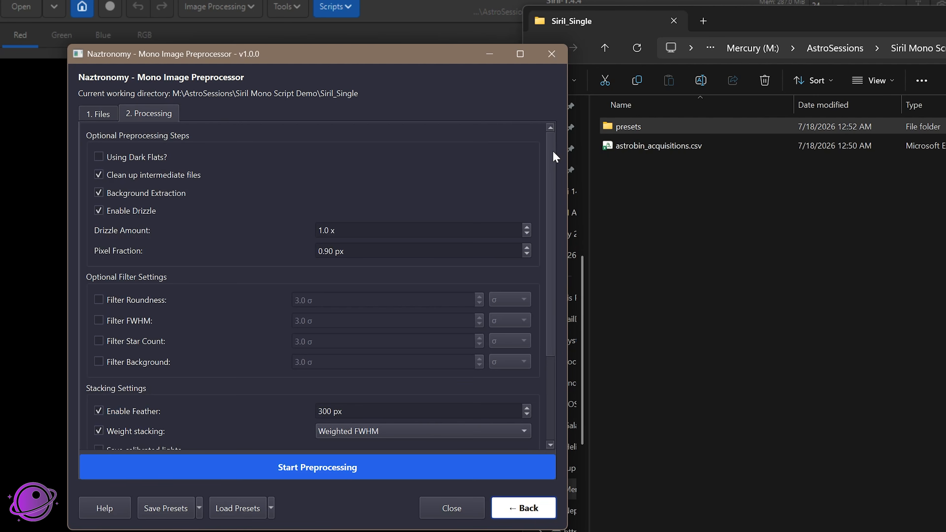
mouse_move(553, 151)
left_mouse_down()
mouse_move(548, 371)
mouse_move(560, 138)
left_mouse_up()
Try the Using Dark Flats option, leave it off, and set the drizzle pixel fraction to 0.70 px
left_click(139, 157)
left_click(127, 158)
mouse_move(138, 164)
left_click(131, 158)
mouse_move(345, 226)
scroll(378, 214, "down", 5)
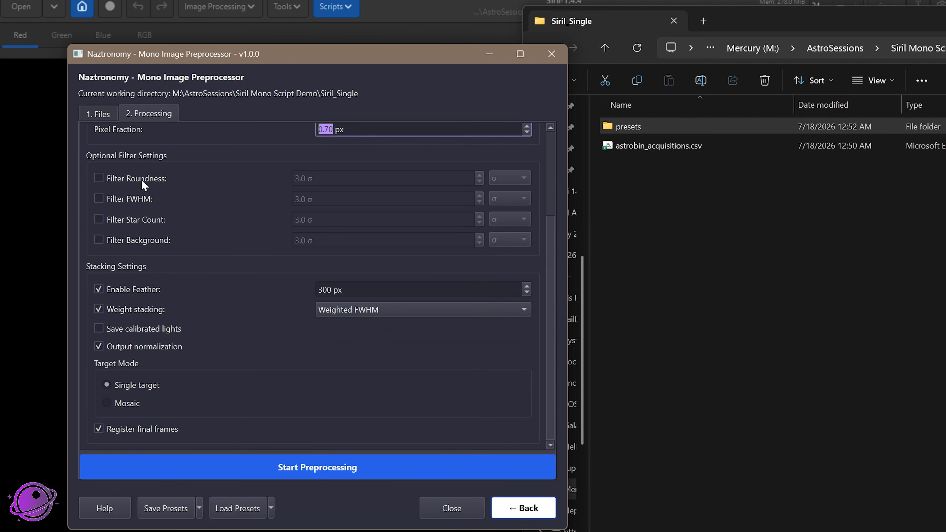
Try enabling the roundness, FWHM, star count and background filters, view the FWHM unit choices, and turn all four filters off
left_click(133, 179)
left_click(134, 199)
left_click(135, 220)
left_click(136, 240)
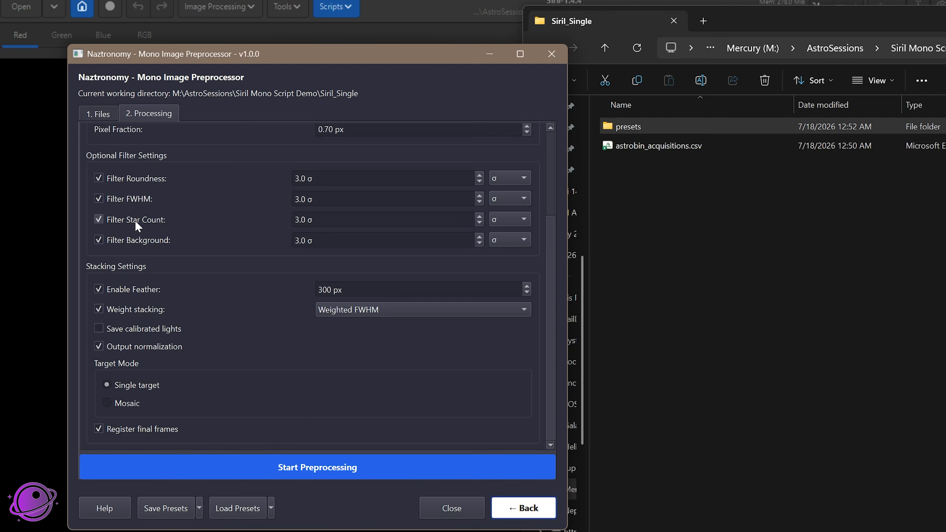
left_click(136, 220)
left_click(517, 199)
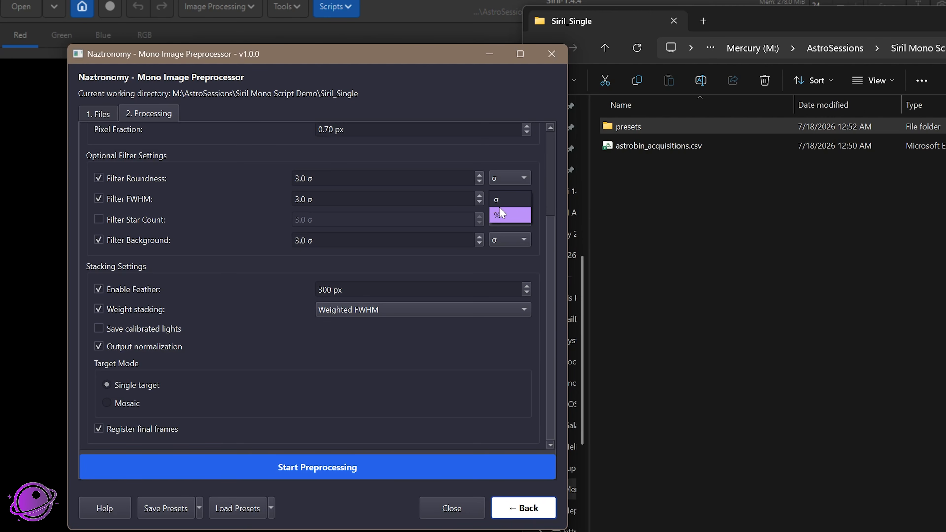
left_click(120, 199)
left_click(130, 181)
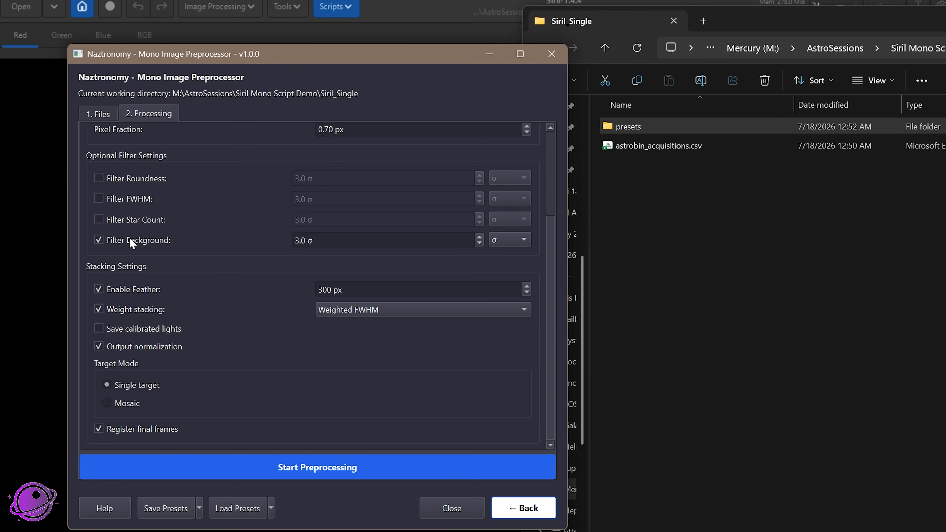
left_click(130, 241)
scroll(258, 347, "up", 3)
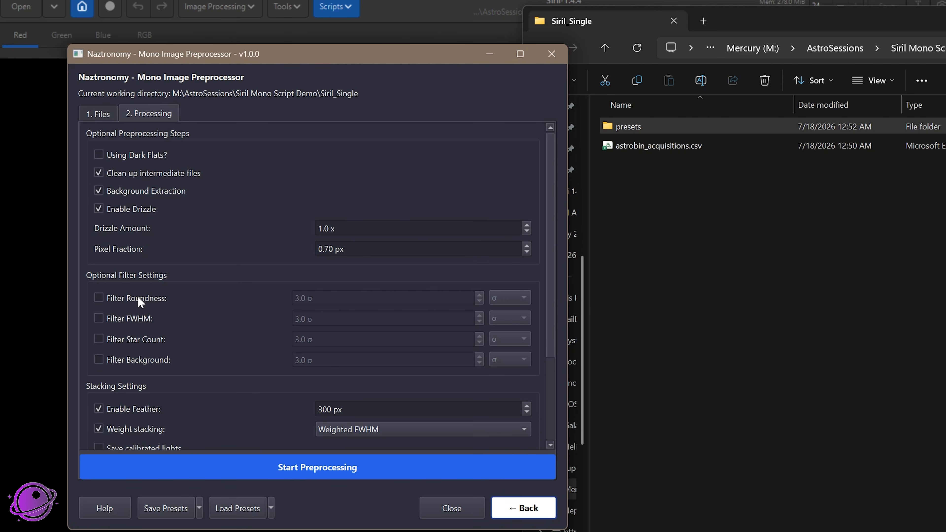
mouse_move(138, 296)
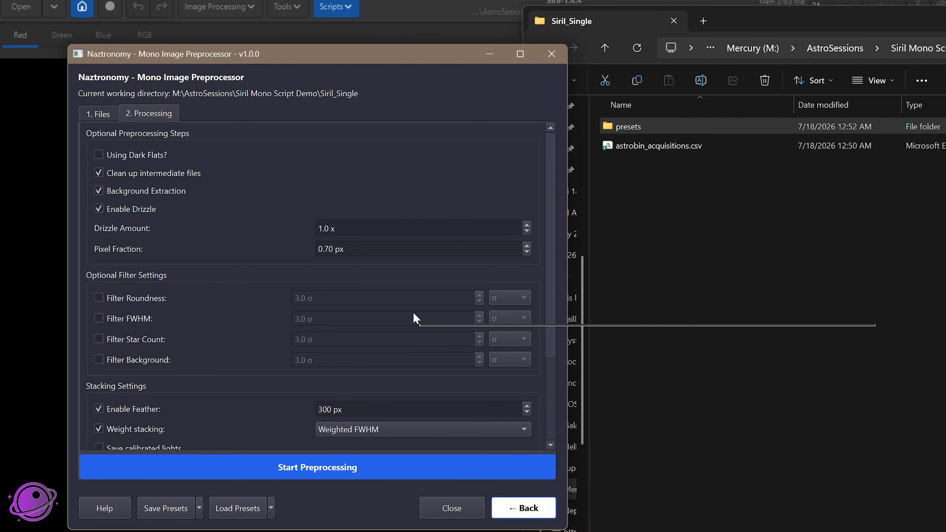
mouse_move(370, 305)
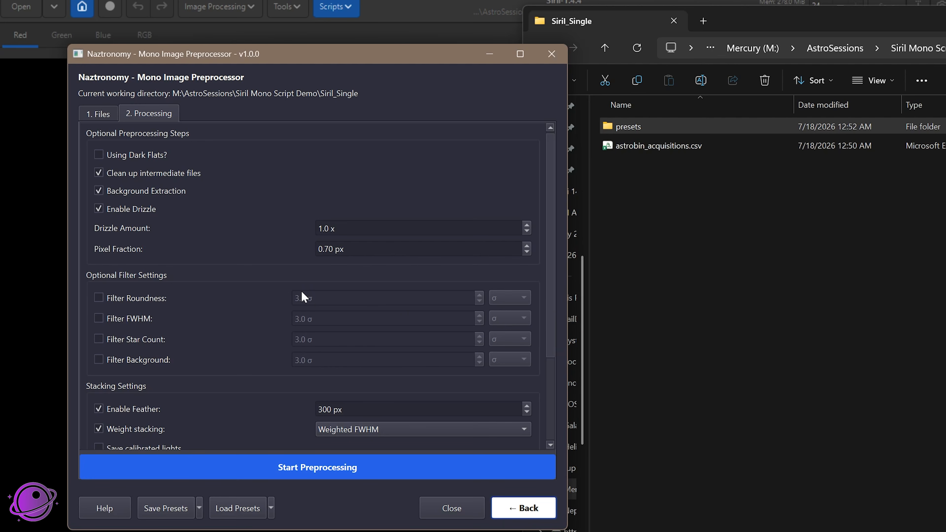
mouse_move(302, 293)
mouse_move(228, 338)
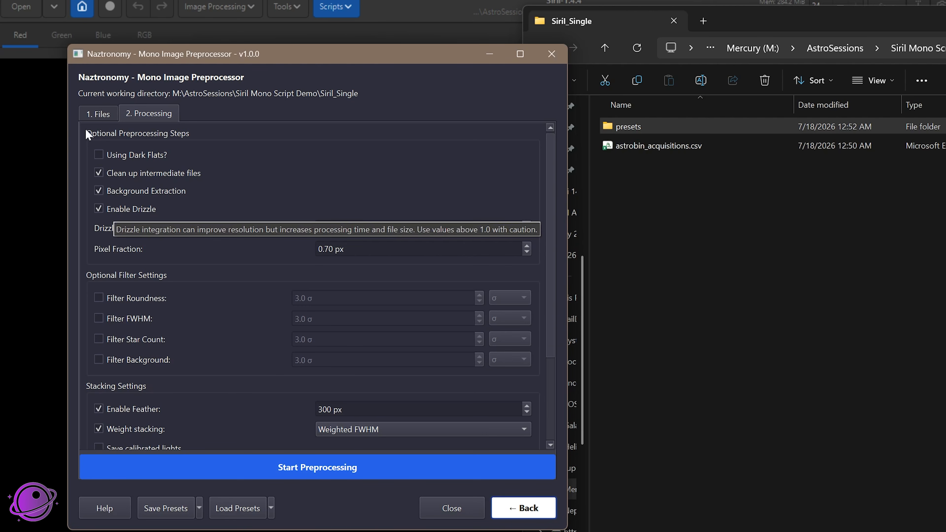
left_click(91, 114)
left_click(156, 114)
Disable feathering in the stacking settings and view the weight stacking methods, keeping Weighted FWHM
scroll(307, 324, "down", 3)
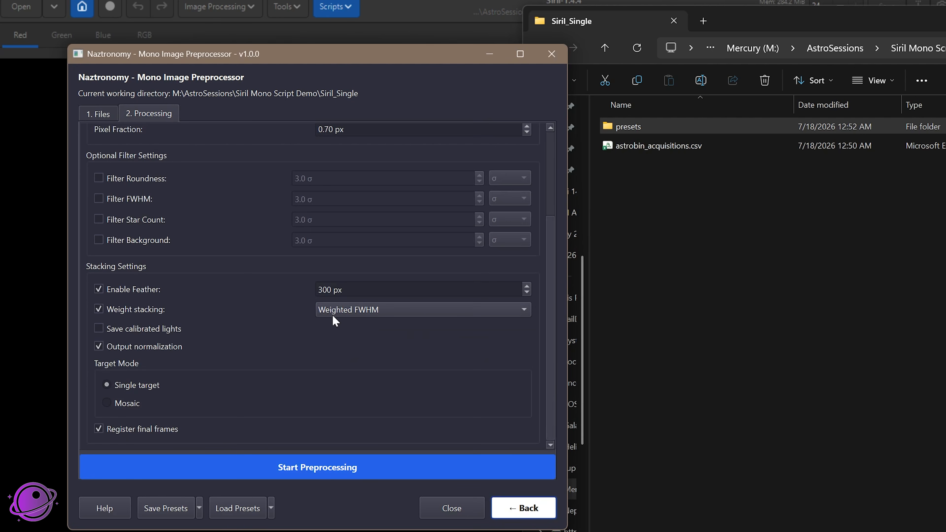
left_click(132, 296)
left_click(358, 311)
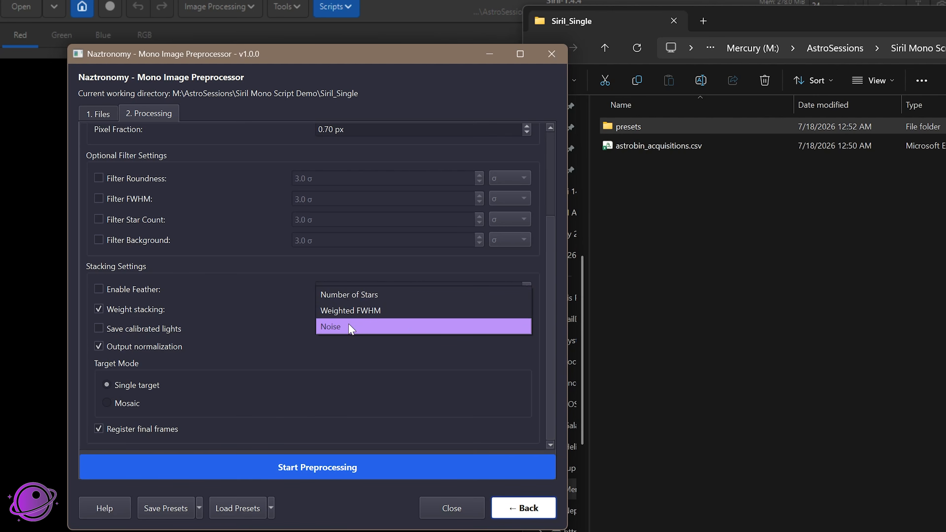
left_click(488, 364)
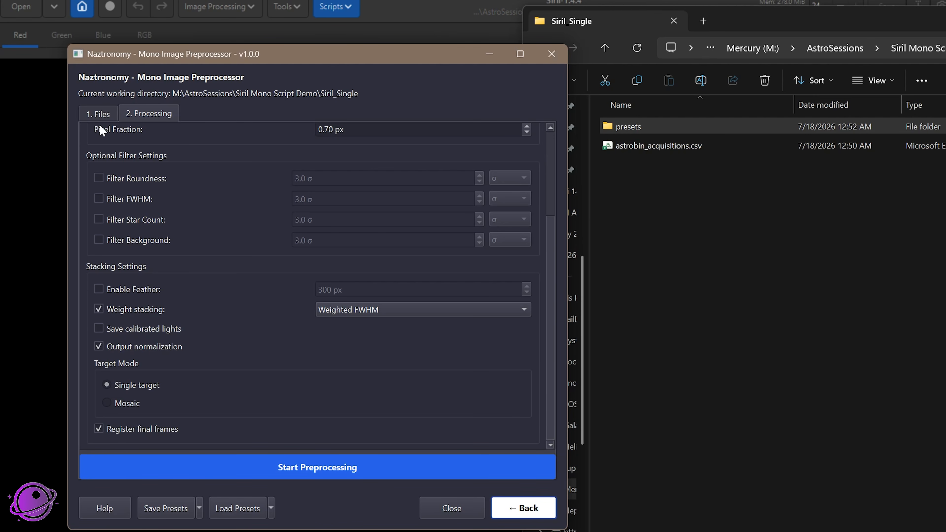
Look through the light and dark frames listed for Session 1 and return to the processing settings
left_click(106, 117)
scroll(186, 369, "down", 6)
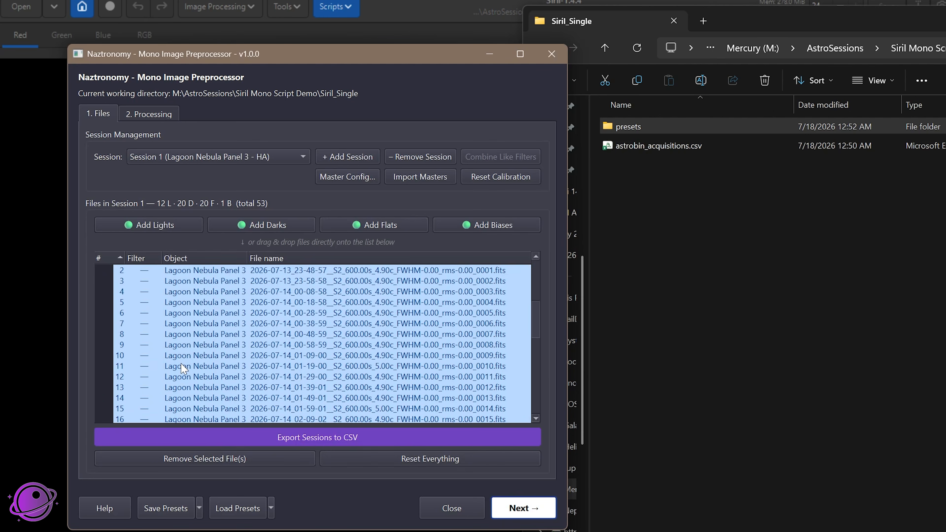
scroll(186, 368, "up", 6)
left_click(143, 112)
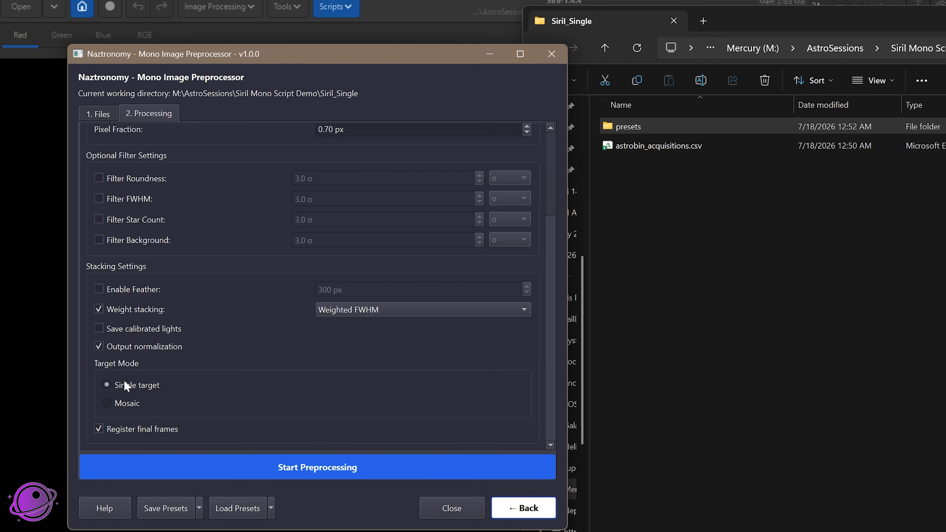
Try the Mosaic target mode, return to Single target, and check which filter sessions are loaded
left_click(107, 403)
left_click(142, 388)
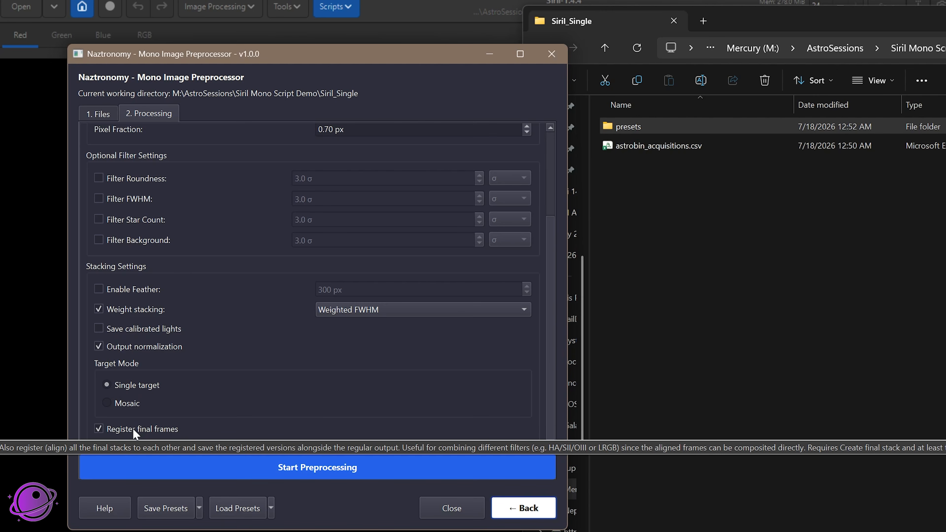
left_click(94, 114)
left_click(224, 157)
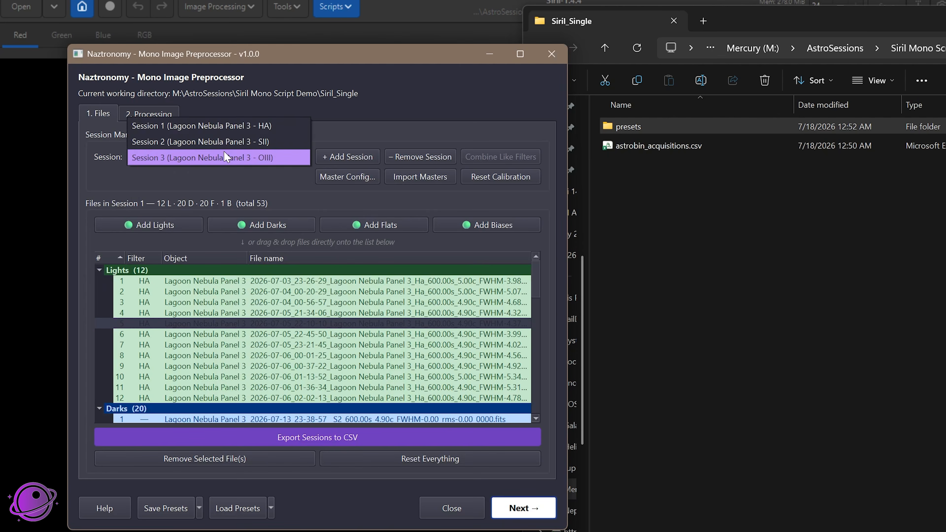
left_click(167, 115)
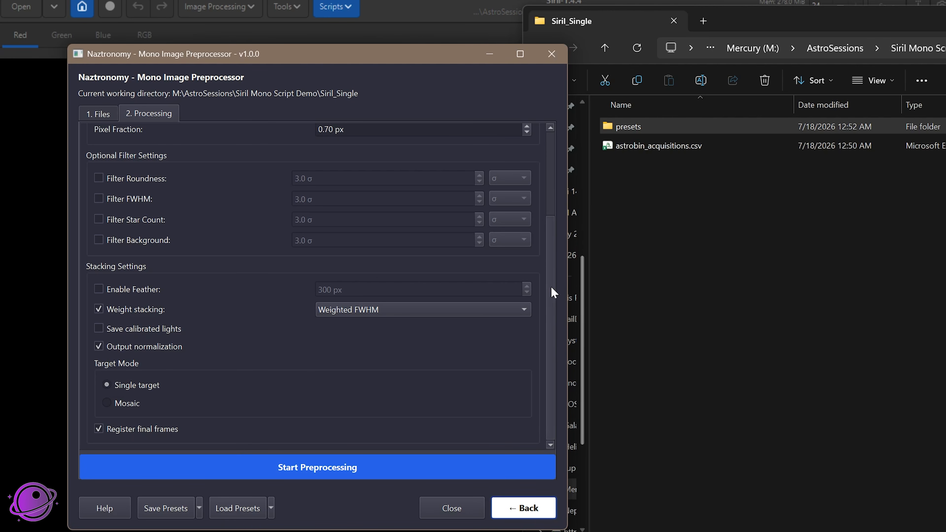
Set the drizzle pixel fraction to 0.90 px and review the remaining preprocessing and stacking settings
scroll(344, 243, "up", 3)
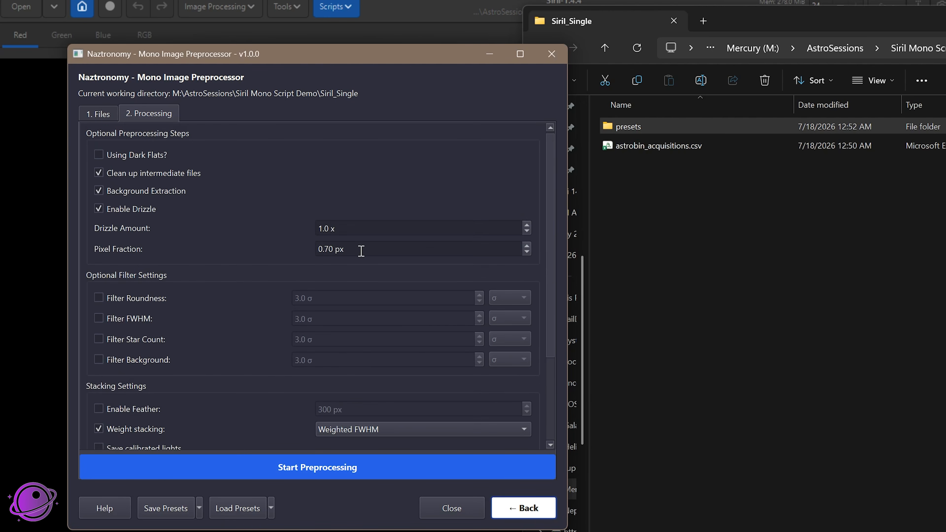
scroll(331, 248, "up", 3)
scroll(331, 248, "down", 1)
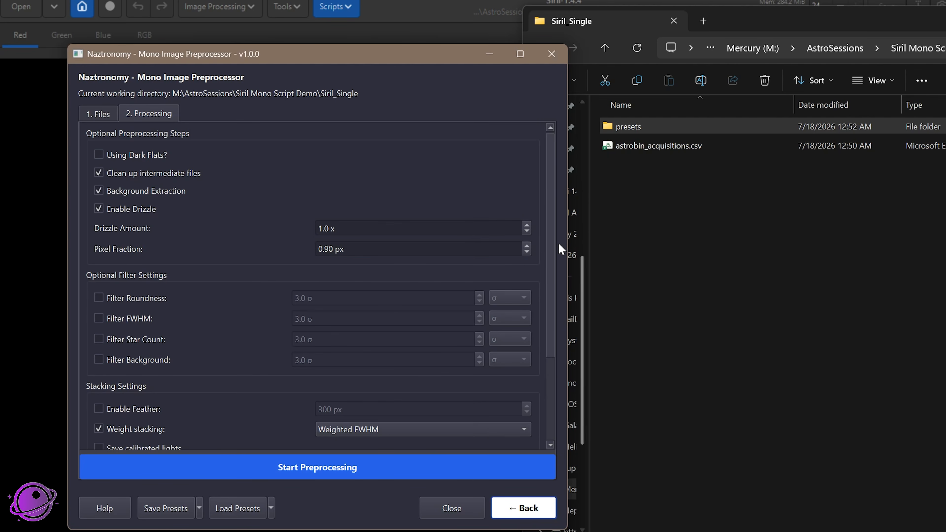
scroll(557, 261, "down", 5)
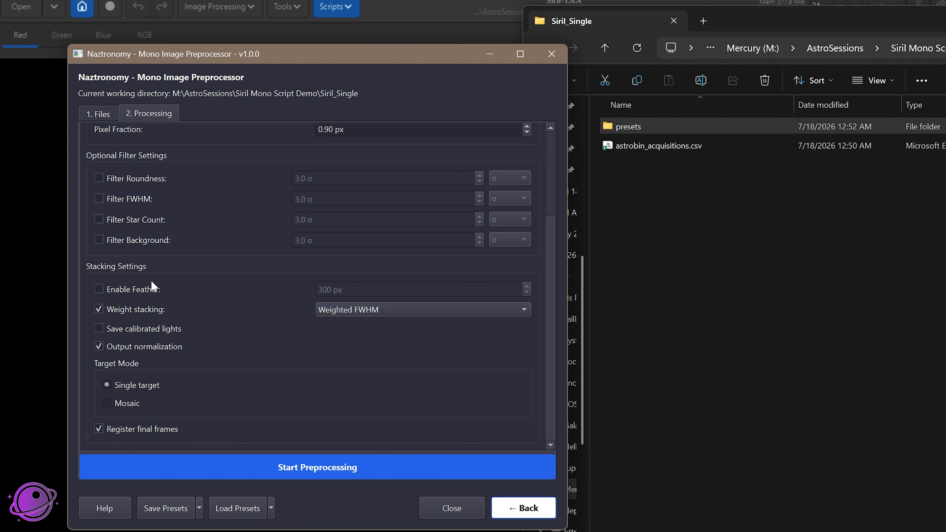
scroll(281, 328, "up", 3)
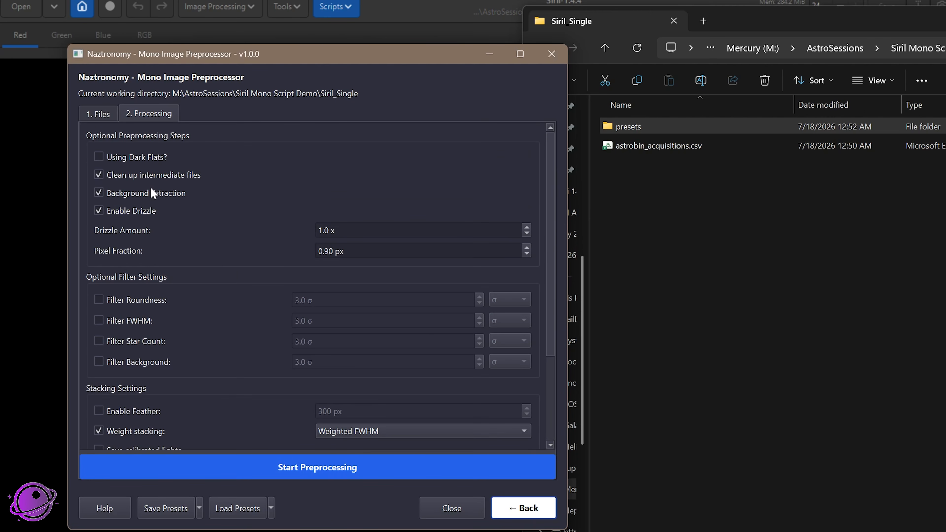
Check the Session 1 file list once more and start preprocessing all sessions
mouse_move(152, 194)
left_click(103, 114)
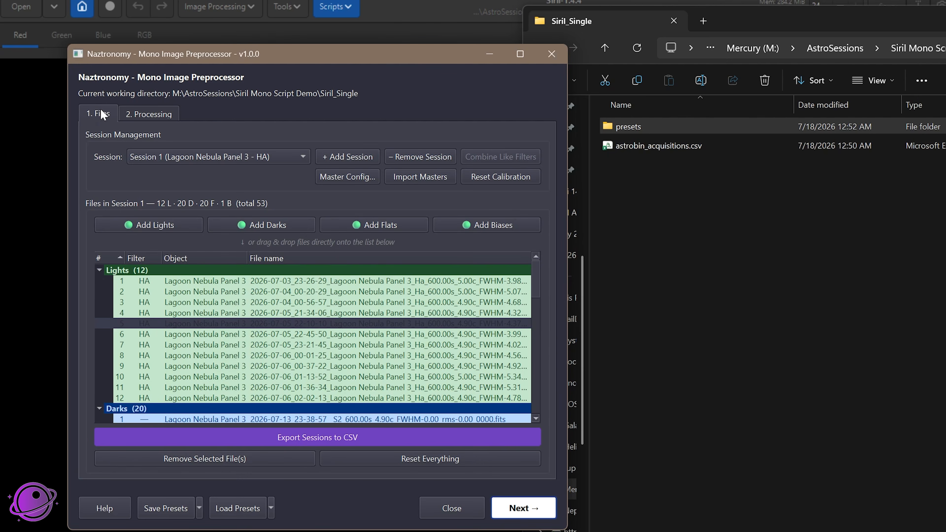
scroll(247, 326, "down", 11)
scroll(244, 350, "up", 11)
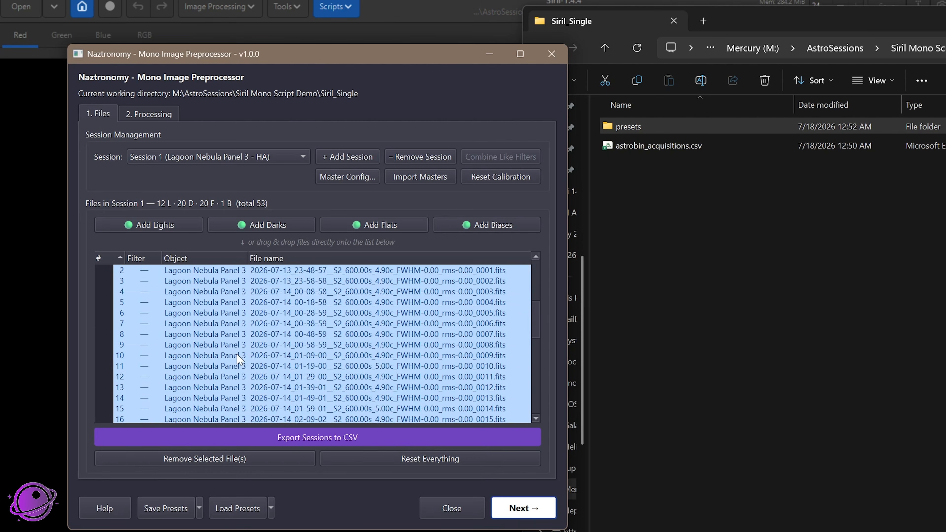
left_click(162, 115)
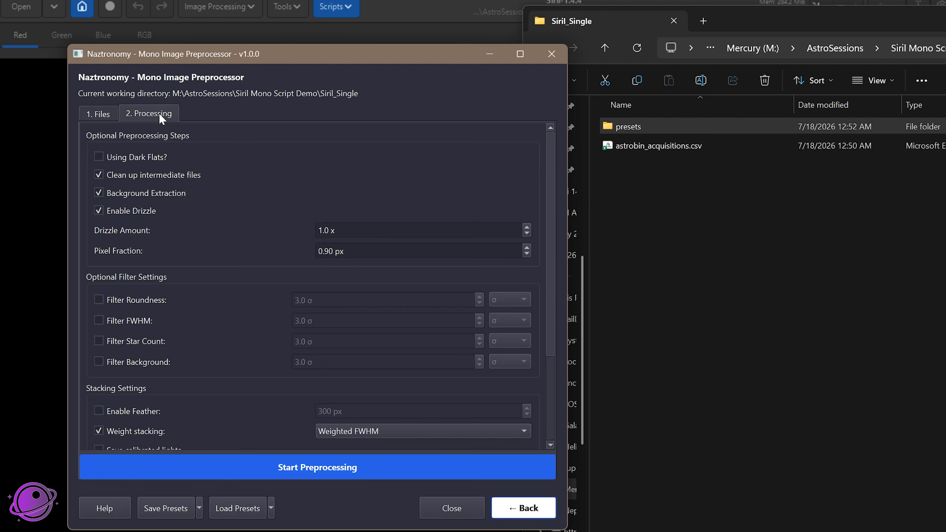
left_click(292, 472)
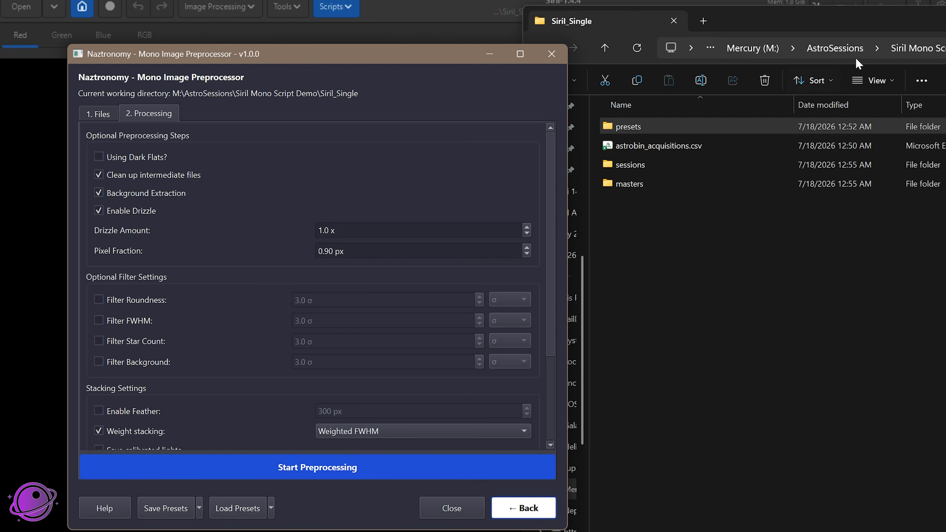
Clear File Explorer out of the way and close the Mono Image Preprocessor when processing has finished
left_click_drag(786, 21, 611, 21)
left_click(945, 21)
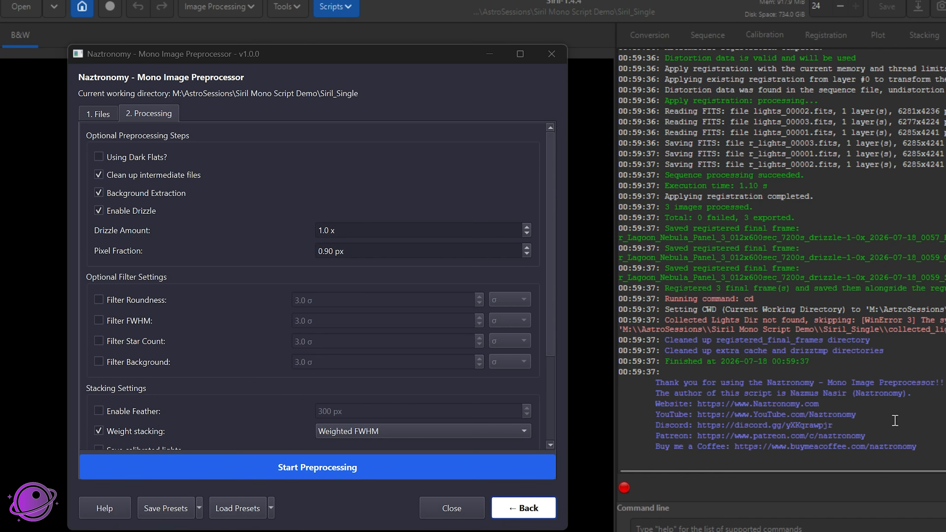
key("alt+F4")
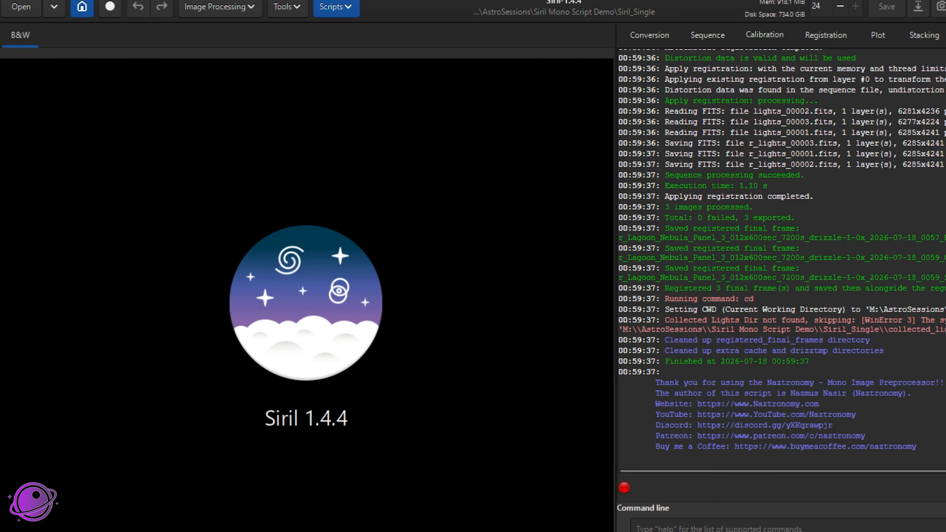
Read back through the Siril log, covering the session setup messages, script arguments and final registration output
scroll(782, 261, "up", 20)
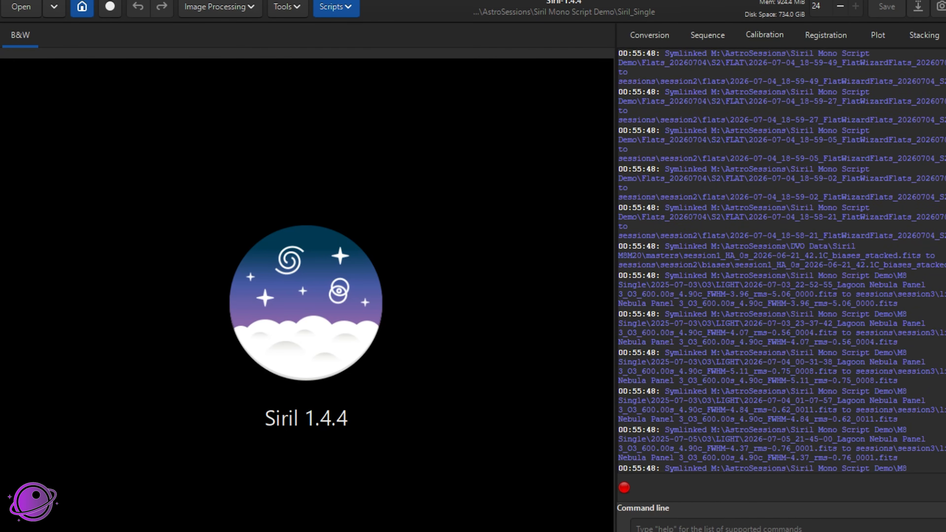
scroll(783, 261, "up", 20)
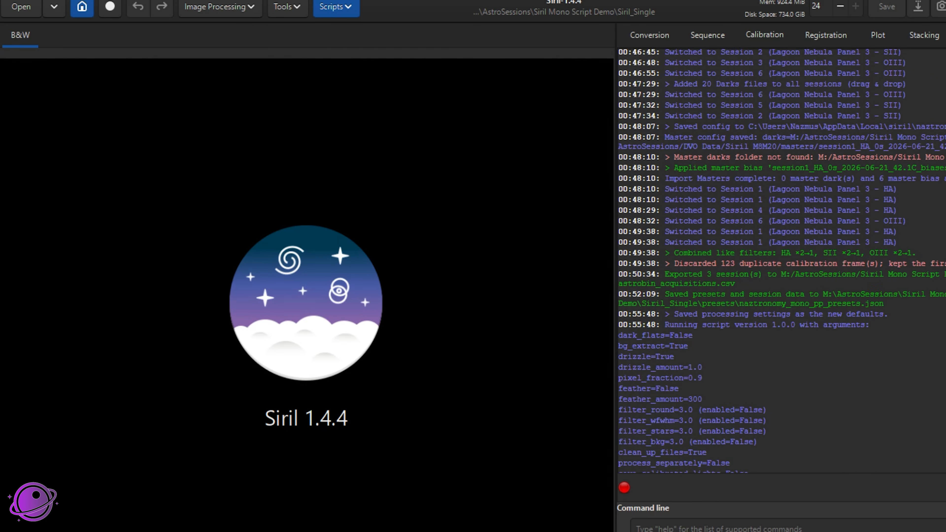
scroll(782, 261, "down", 1)
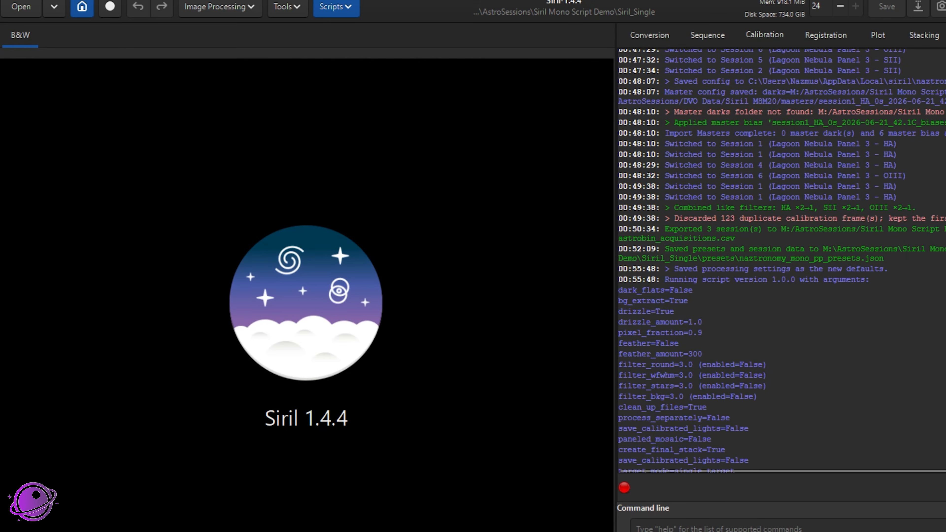
scroll(782, 261, "down", 20)
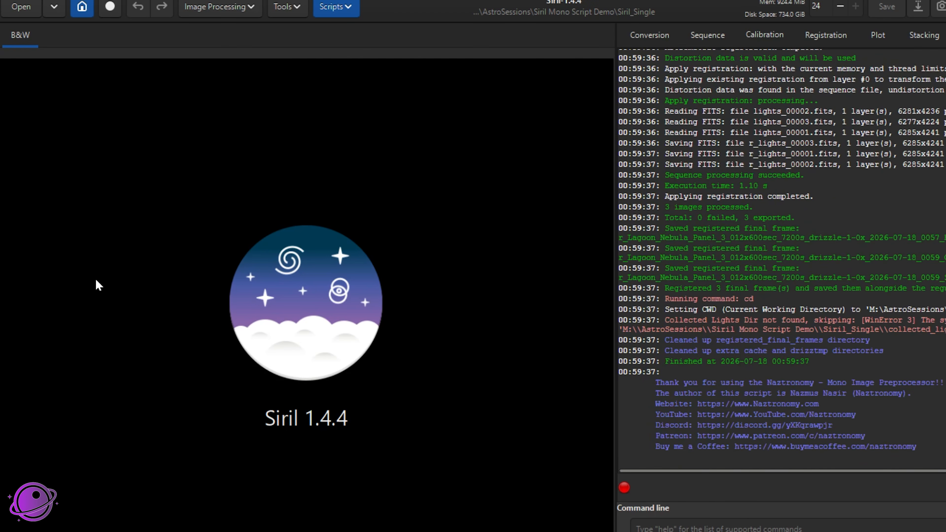
Switch to the Siril_Single folder in File Explorer and widen the Name column to read the full stack file names
key("alt+Tab")
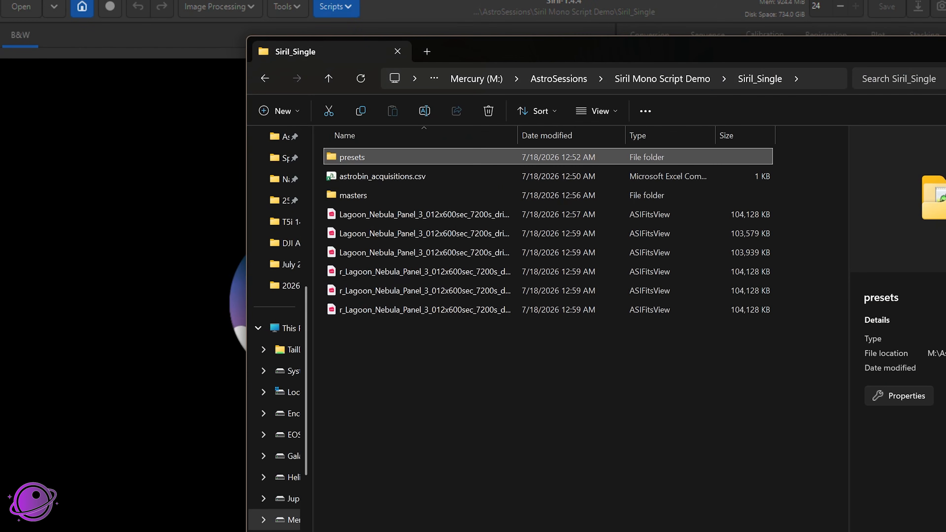
left_click_drag(518, 135, 696, 154)
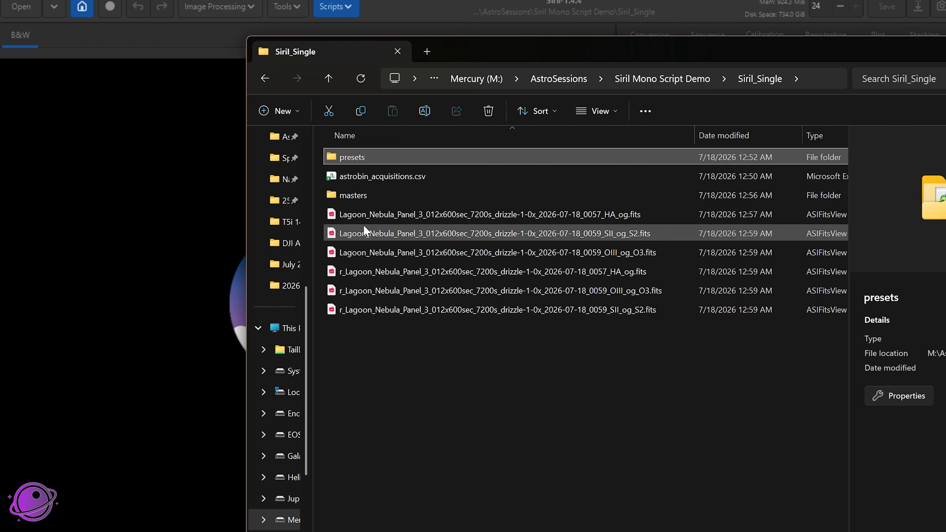
Compare the three original Lagoon Nebula filter stacks with their three r_ registered versions in the Siril_Single folder
left_click(367, 216)
left_click(376, 253, "shift")
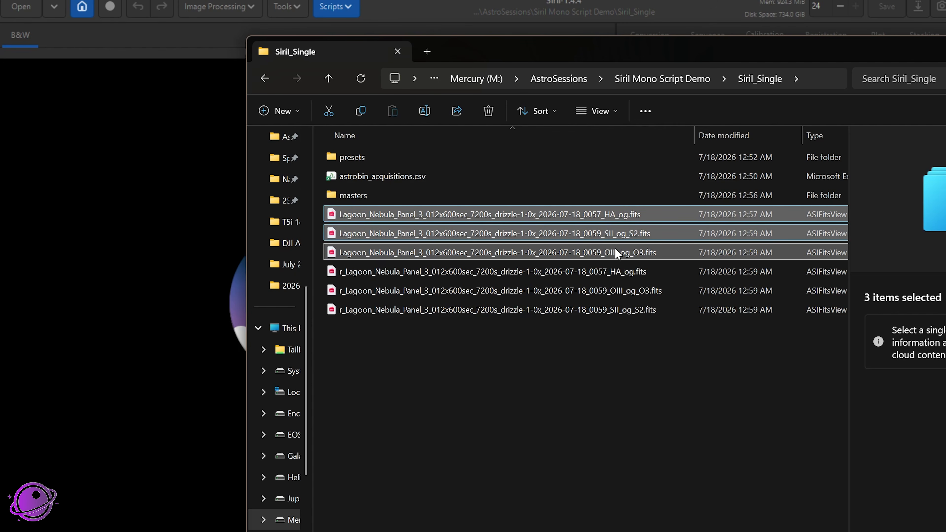
left_click_drag(356, 351, 340, 265)
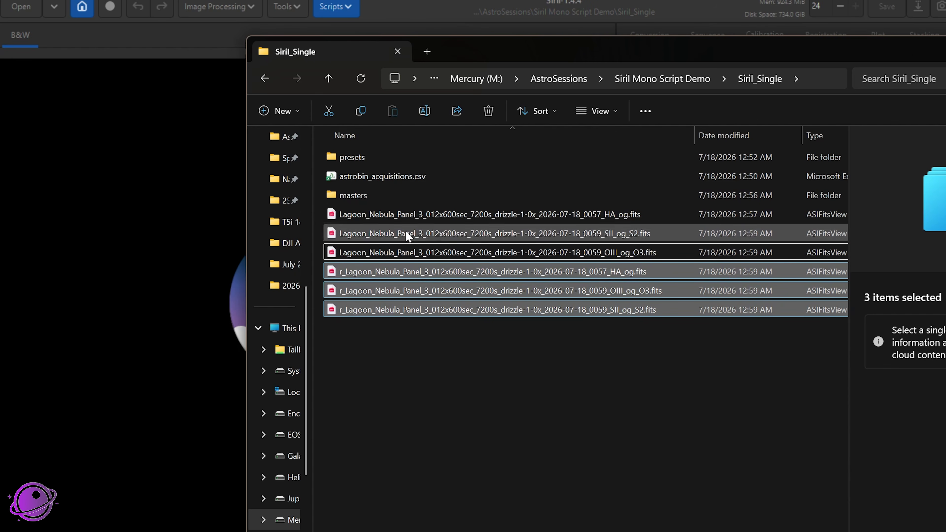
Open the masters folder and widen the Name column to read the full names of the flat and dark masters
double_click(347, 198)
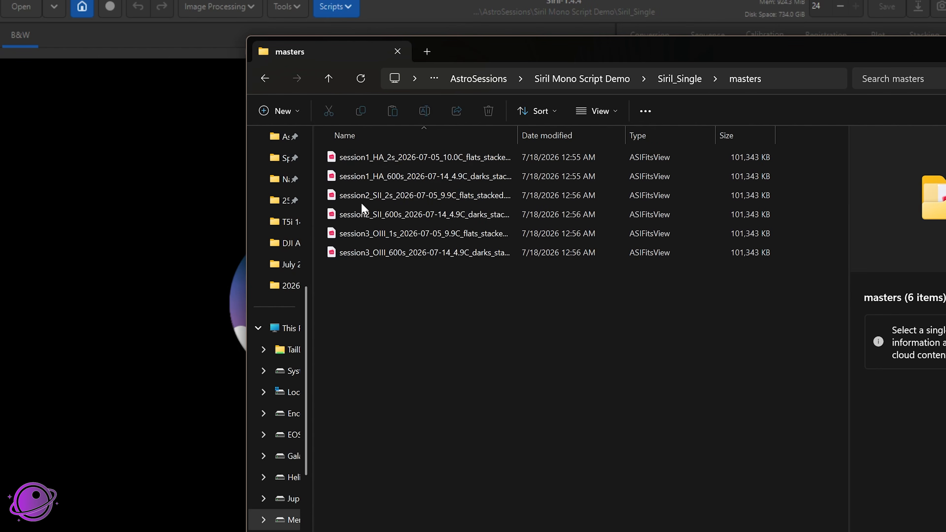
double_click(518, 135)
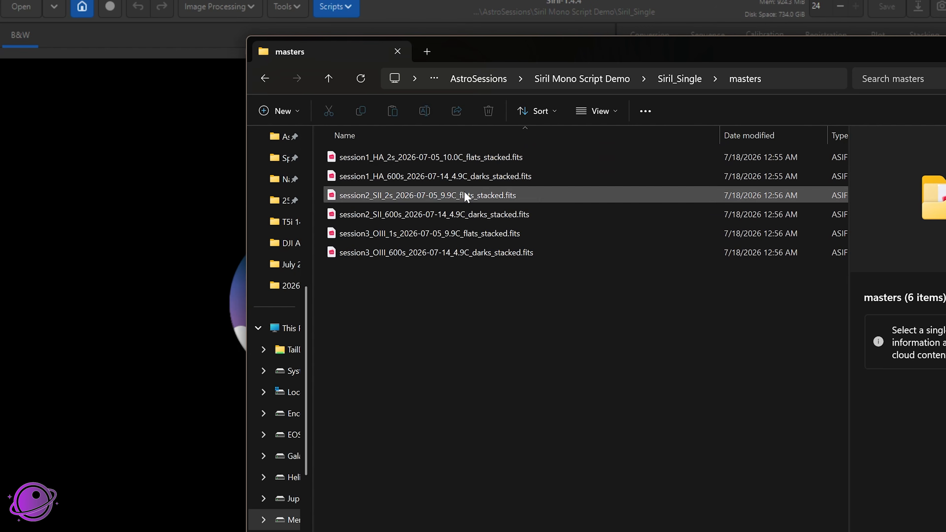
left_click(474, 214)
left_click(475, 234)
left_click(425, 264)
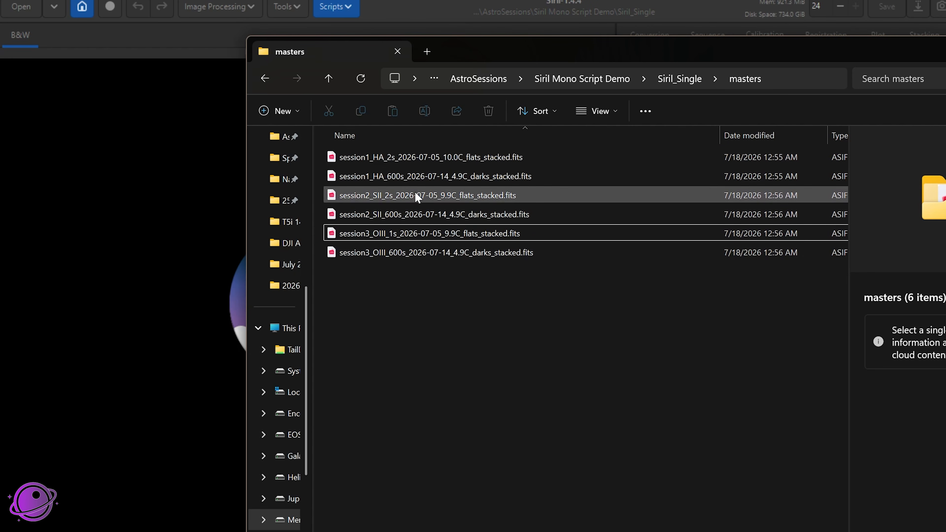
Delete the 600s stacked dark masters of session2 SII and session3 OIII from the masters folder
left_click(467, 179)
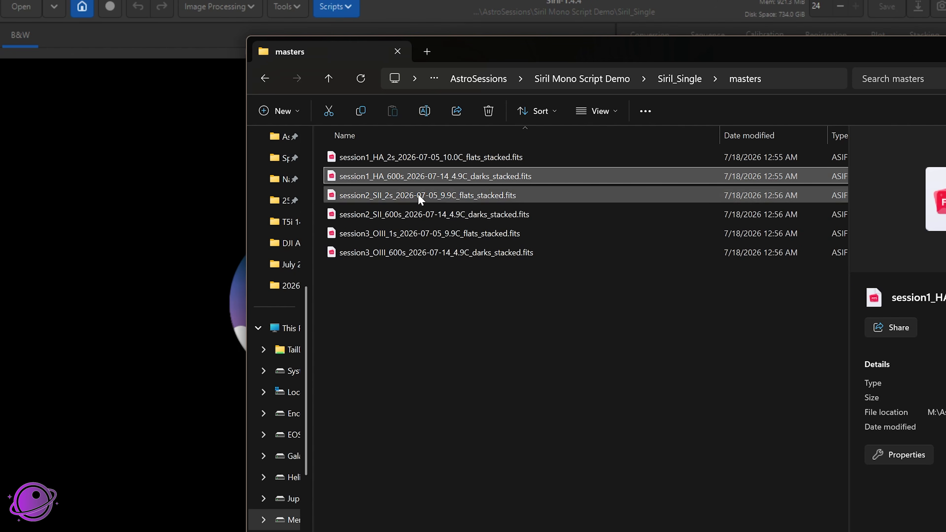
left_click(473, 252)
left_click(491, 214, "ctrl")
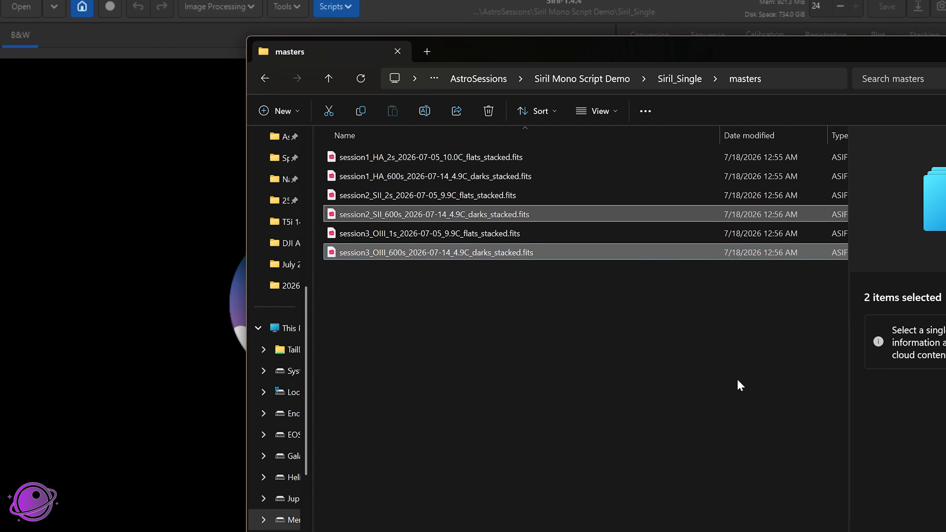
key("Delete")
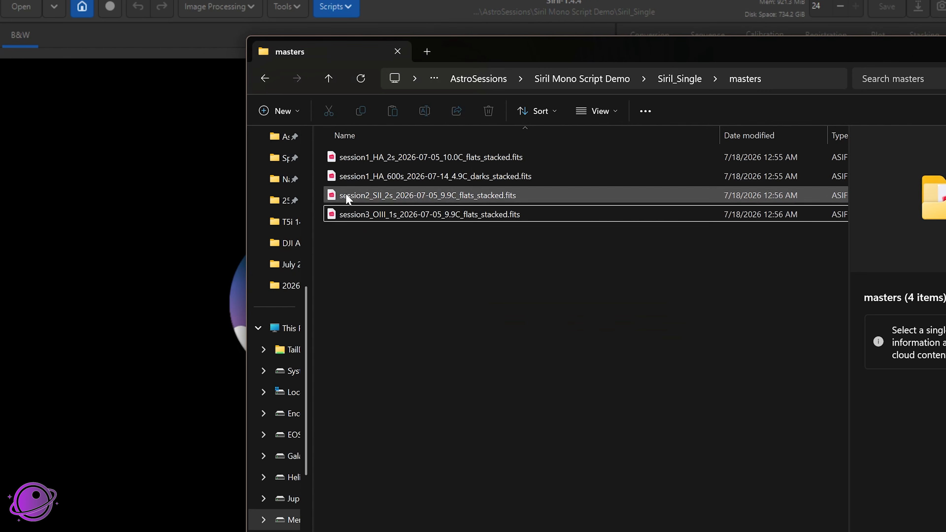
Switch back to Siril and open the RGB image compositing tool
key("ctrl+a")
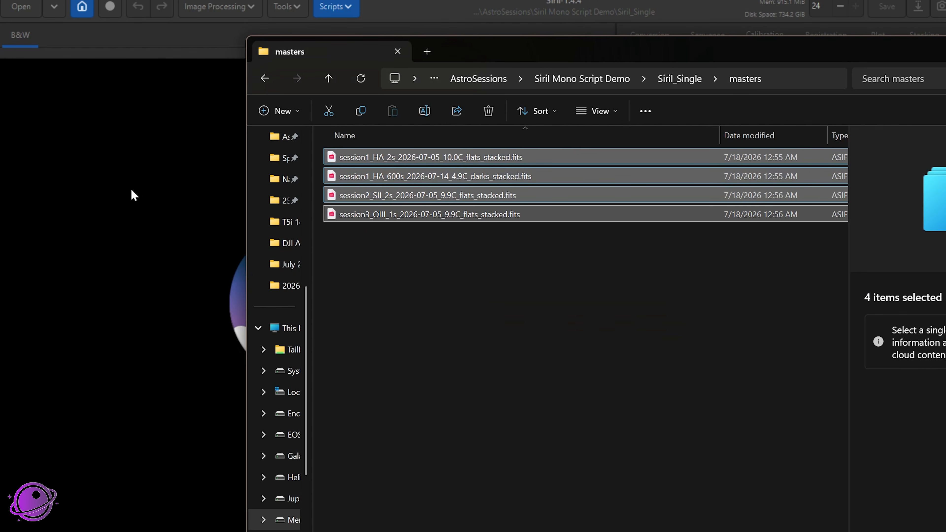
left_click(137, 188)
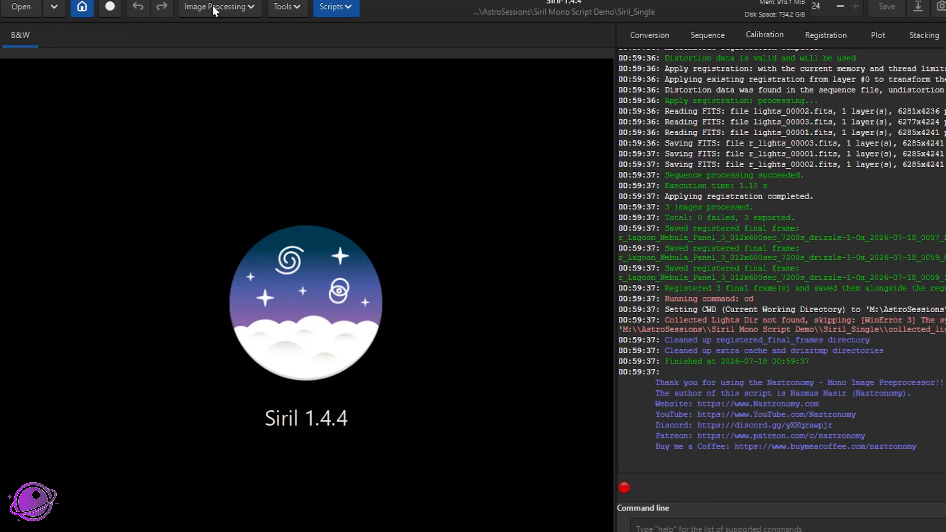
left_click(202, 11)
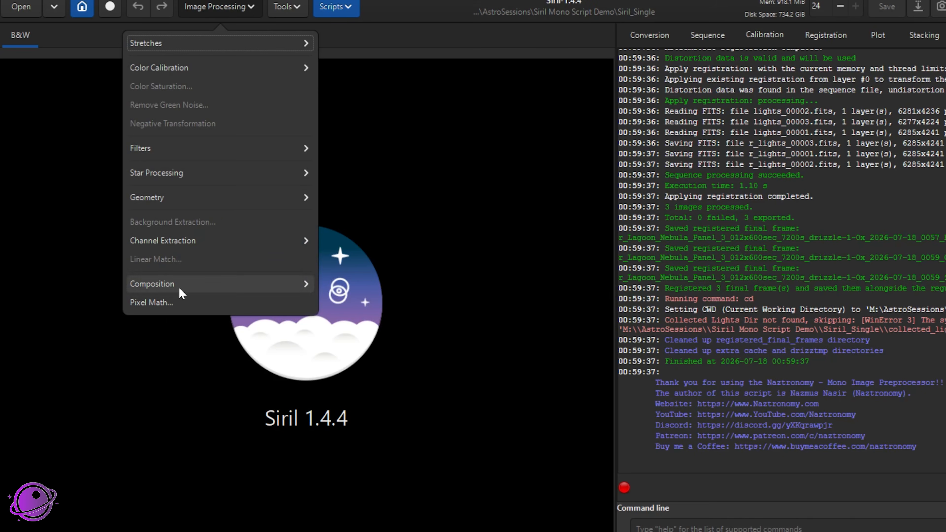
left_click(182, 292)
left_click(216, 66)
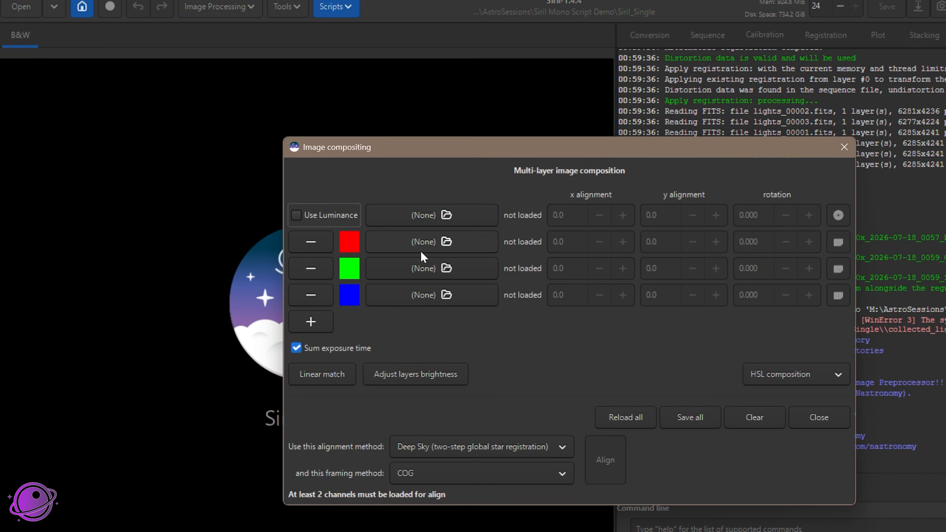
Load the registered r_ stacks into the composition: SII_og_S2 as red, HA_og as green and OIII_og_O3 as blue
left_click(414, 246)
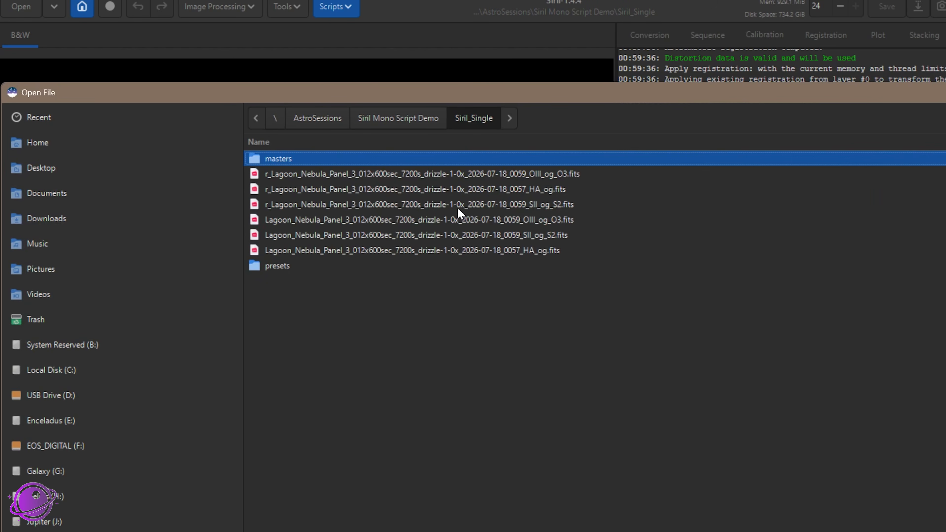
double_click(542, 208)
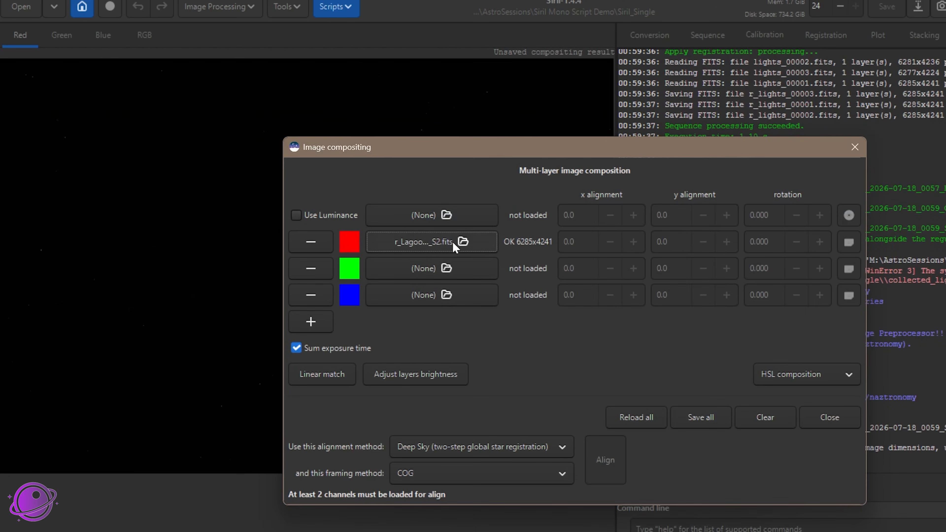
left_click(452, 273)
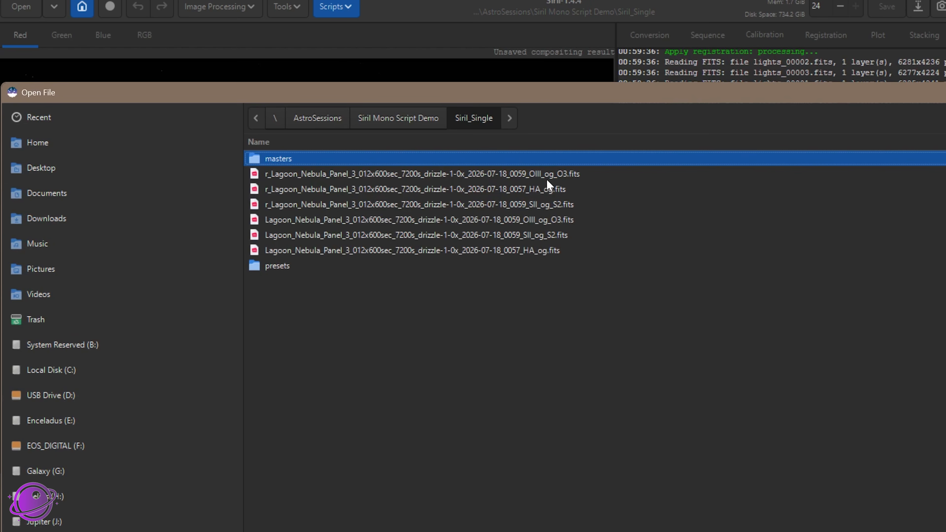
double_click(535, 190)
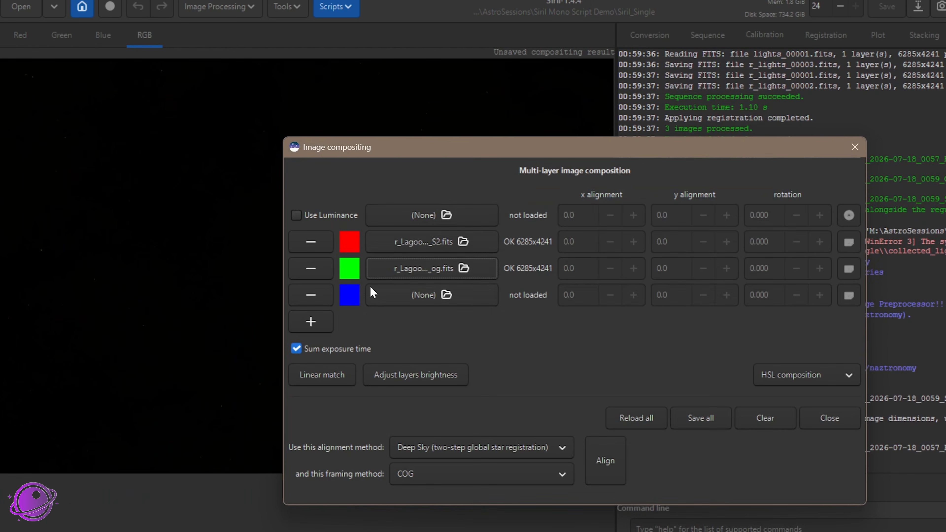
left_click(390, 305)
double_click(537, 175)
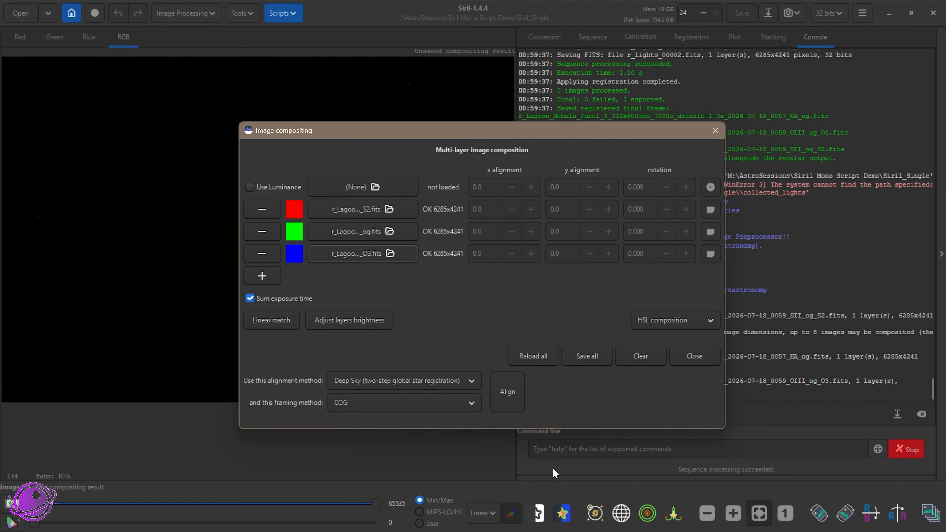
Display the composite with an unlinked AutoStretch and move the compositing dialog off the image
left_click(492, 516)
left_click(495, 477)
left_click_drag(400, 141, 718, 90)
left_click(513, 516)
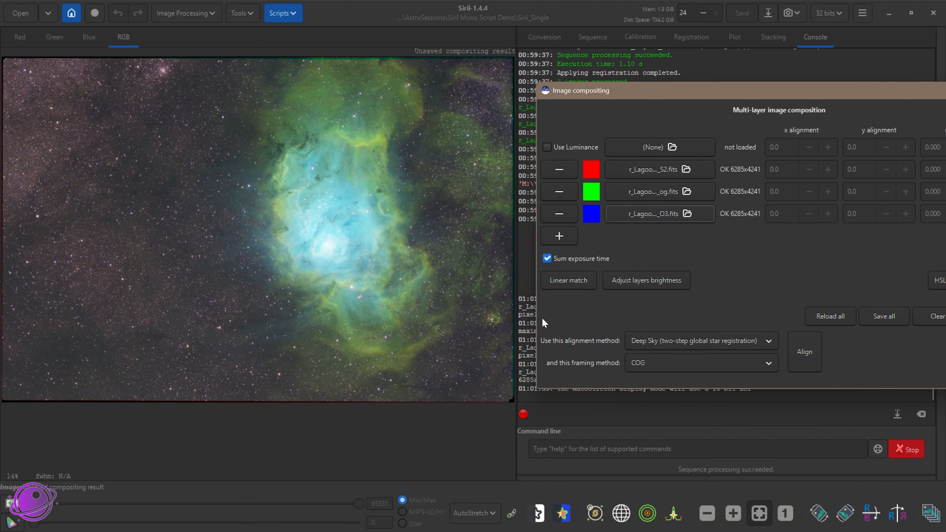
Apply a linear match to the composition layers and close the Image compositing dialog
left_click(564, 285)
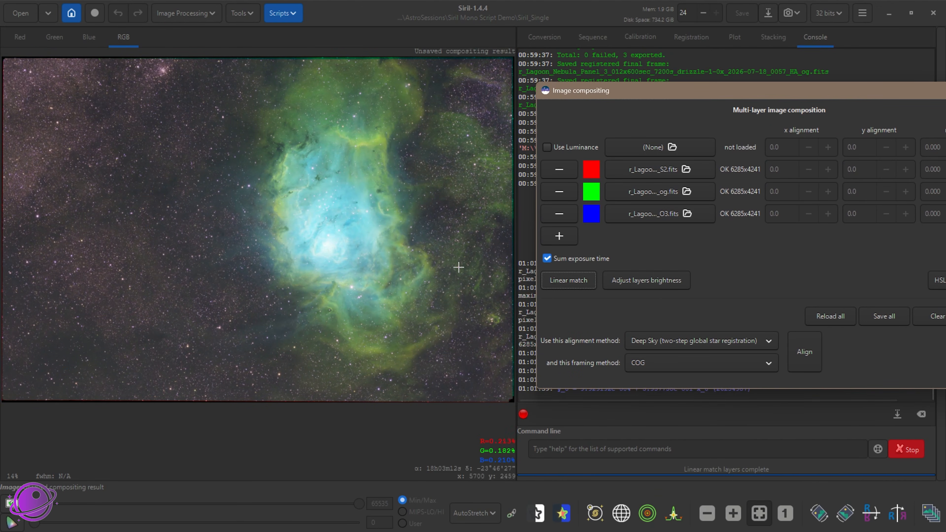
left_click_drag(751, 92, 406, 88)
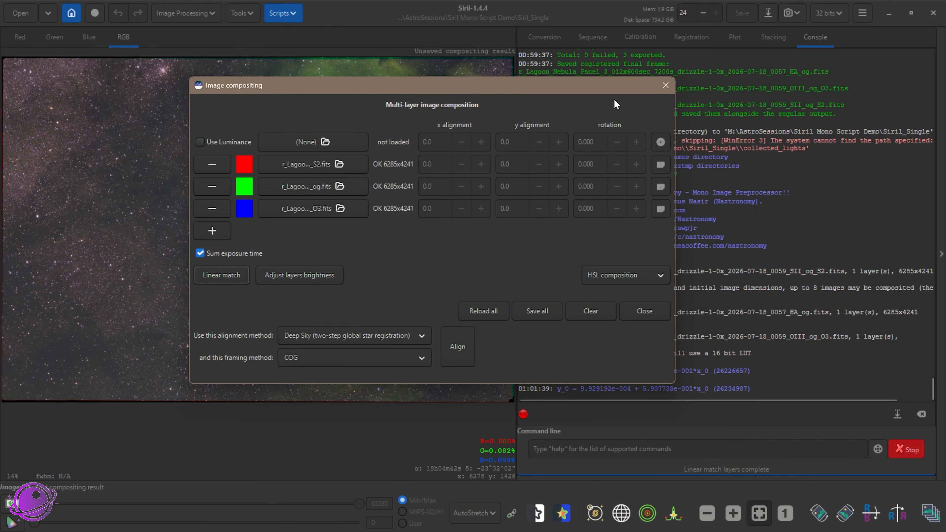
left_click(671, 88)
Inspect the SHO composite of the Lagoon Nebula, both as a whole and up close around the core
scroll(414, 216, "up", 10)
scroll(410, 219, "down", 16)
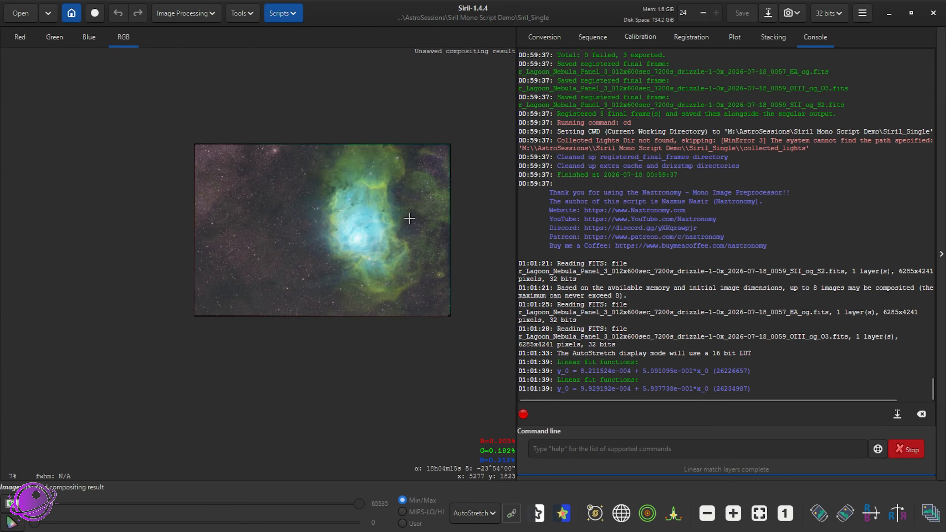
scroll(433, 192, "up", 3)
scroll(410, 233, "up", 2)
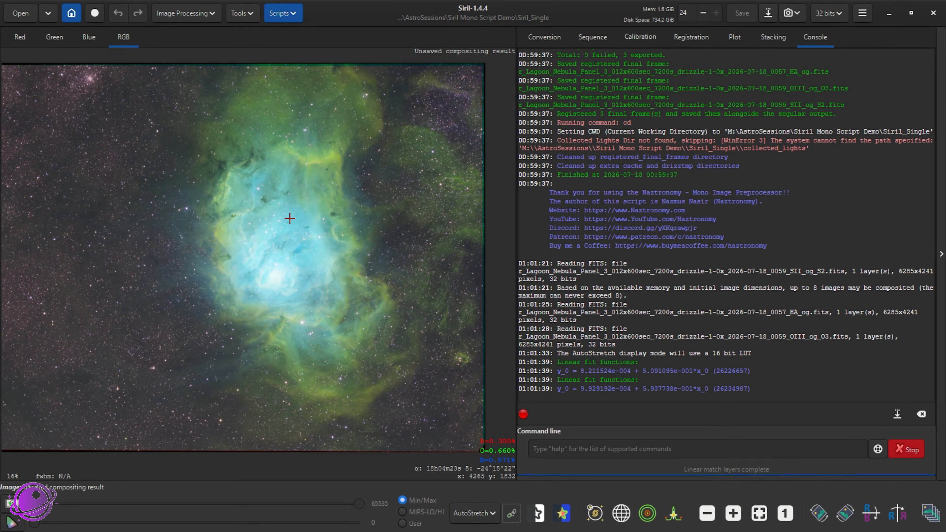
scroll(281, 246, "up", 3)
scroll(282, 256, "down", 3)
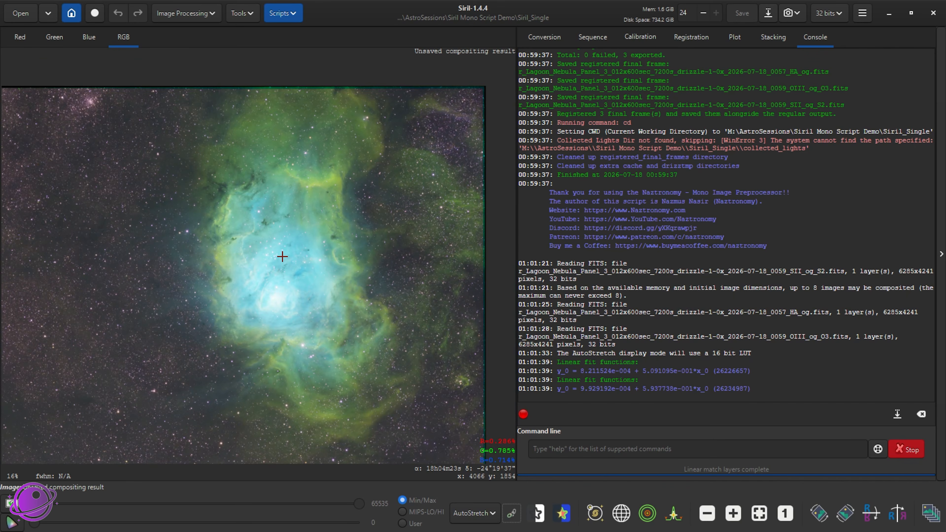
left_click_drag(253, 255, 329, 238)
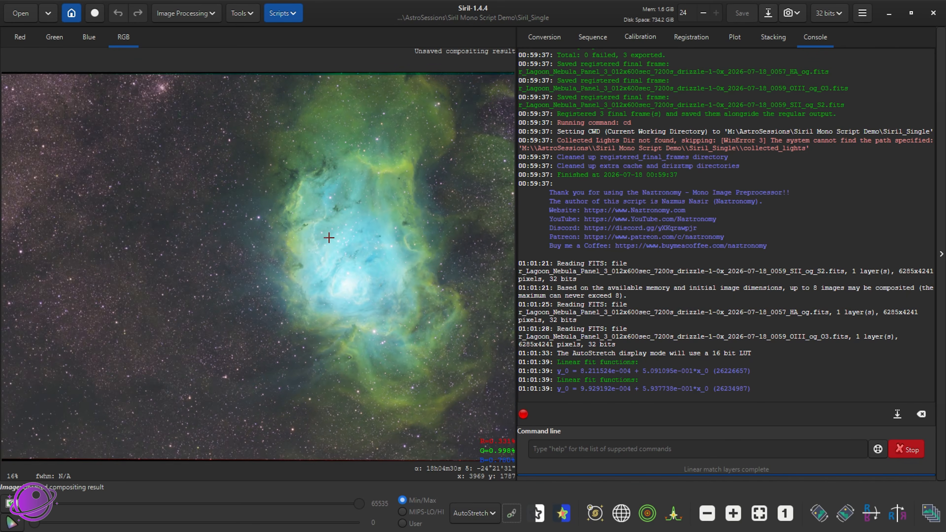
Crop the composite to a selection of about 5934 x 4077 px that leaves out the dark stacking borders
scroll(329, 238, "down", 1)
left_click_drag(110, 133, 472, 382)
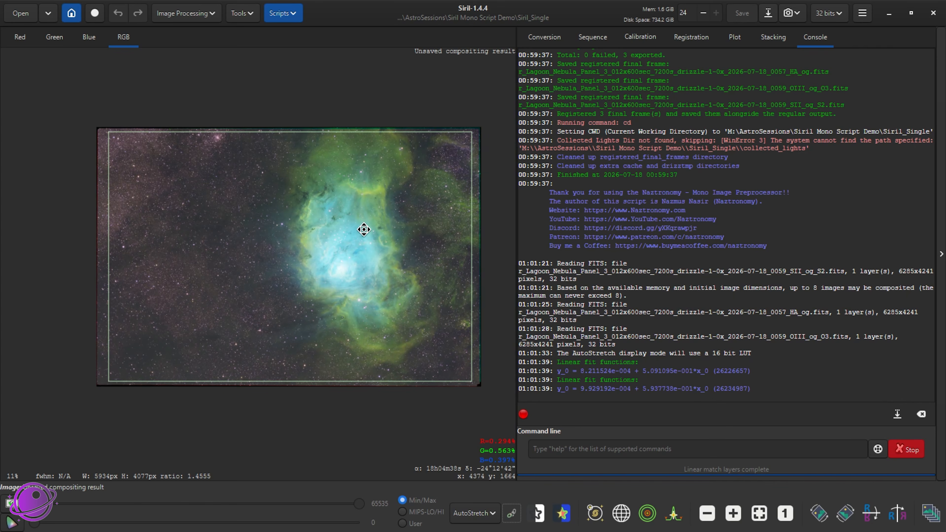
right_click(363, 237)
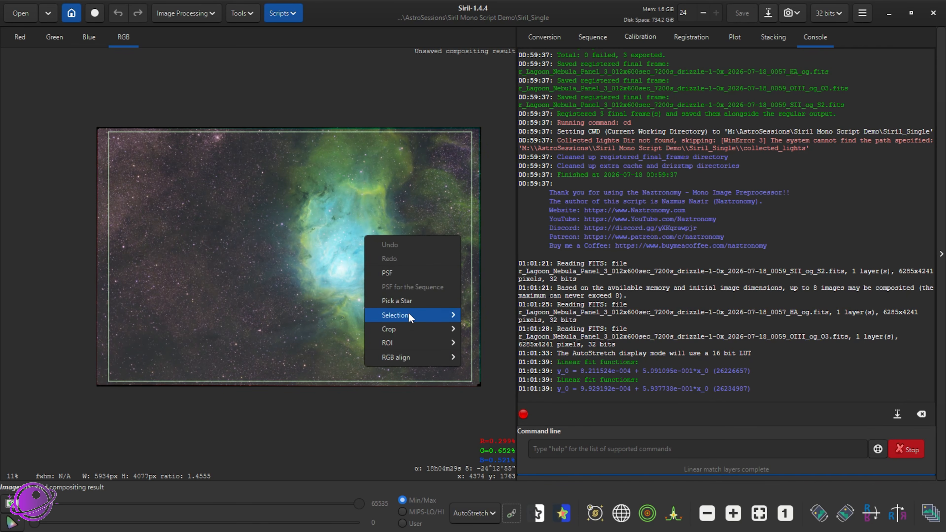
mouse_move(409, 333)
left_click(489, 328)
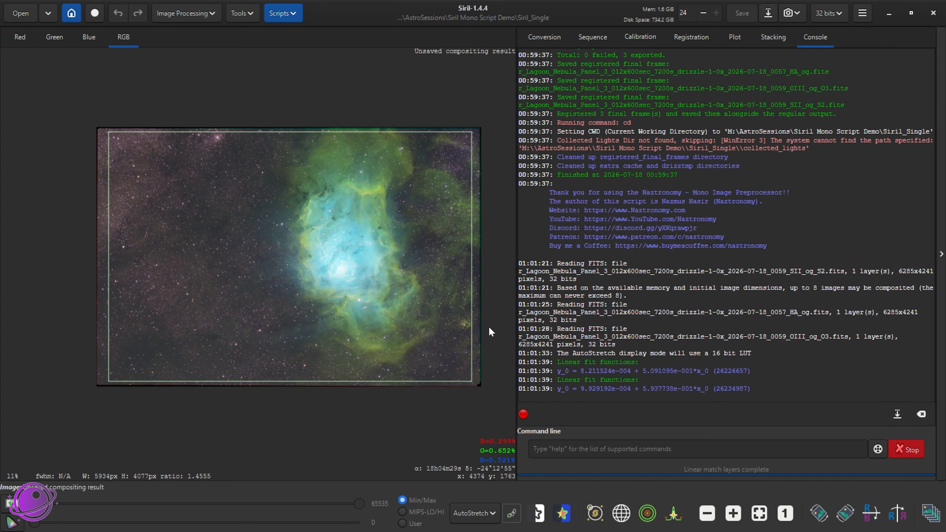
Examine the cropped composite closely, covering the nebula core, the surrounding star field and the overall frame
scroll(228, 186, "up", 4)
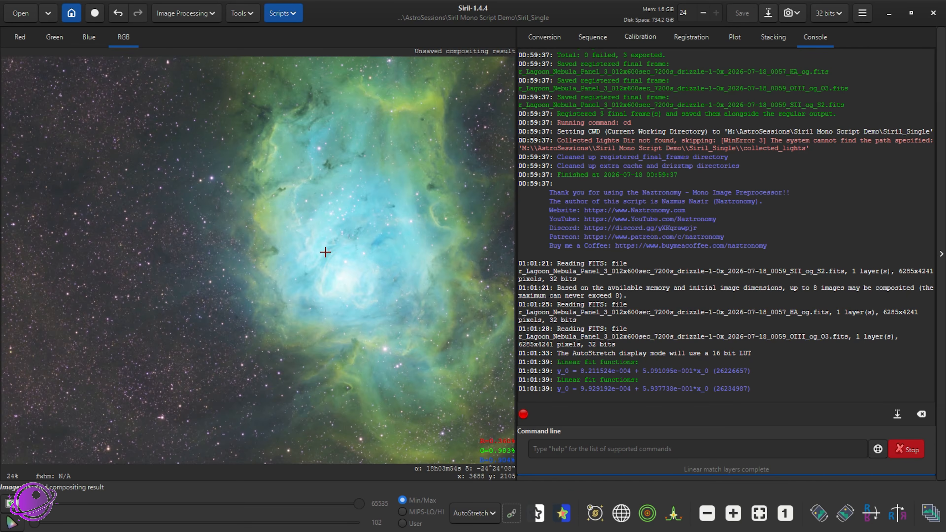
scroll(287, 226, "down", 1)
left_click_drag(276, 212, 307, 241)
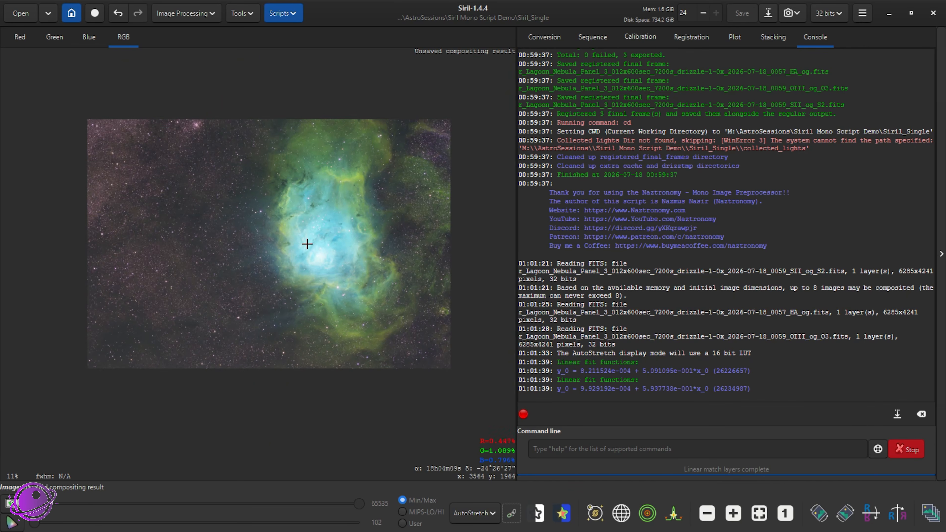
scroll(307, 242, "up", 1)
scroll(353, 240, "up", 8)
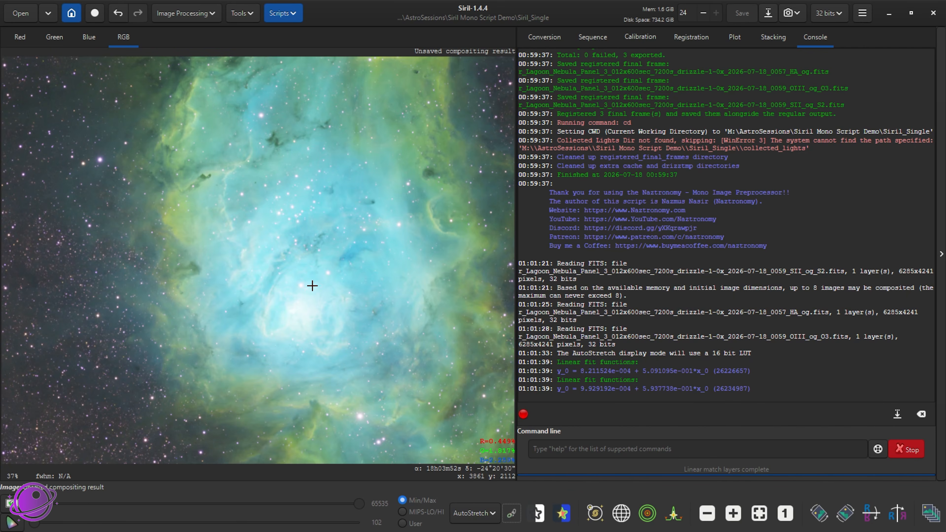
scroll(166, 294, "down", 1)
scroll(115, 293, "down", 1)
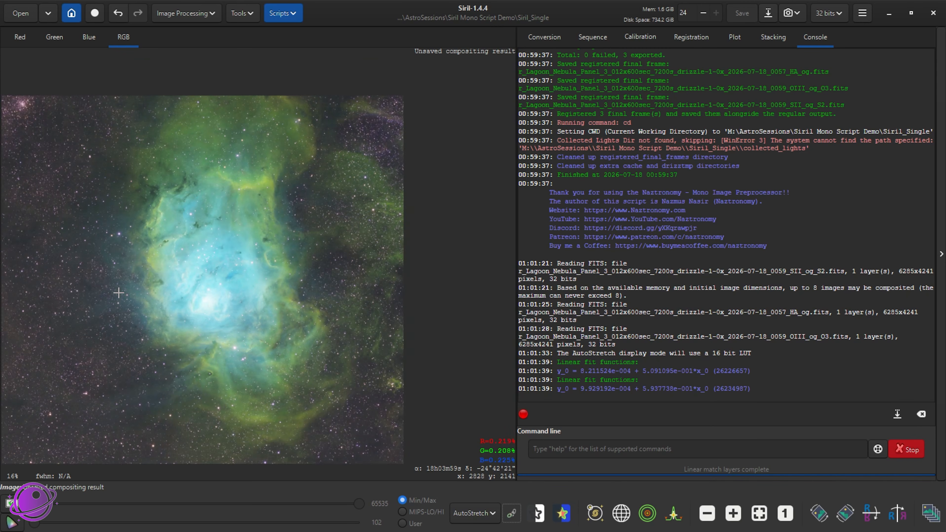
left_click_drag(238, 263, 373, 249)
scroll(197, 268, "up", 10)
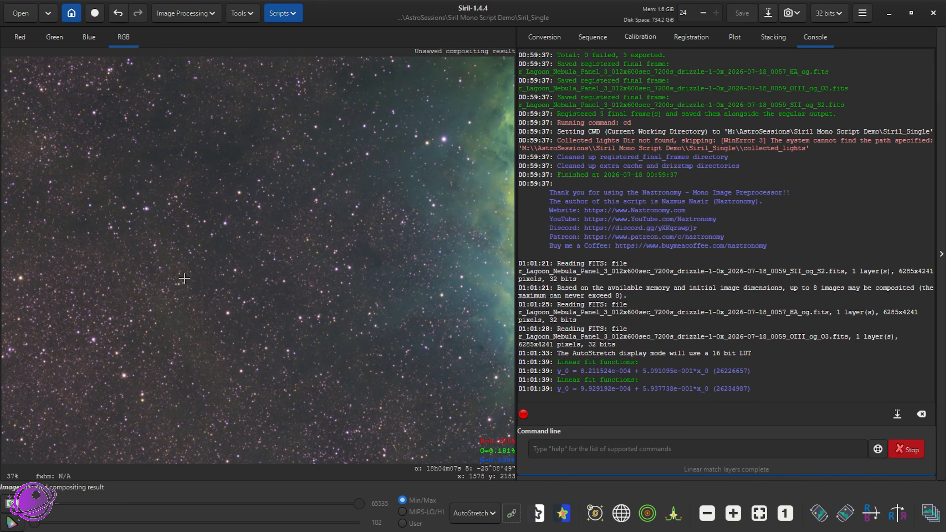
scroll(442, 375, "down", 14)
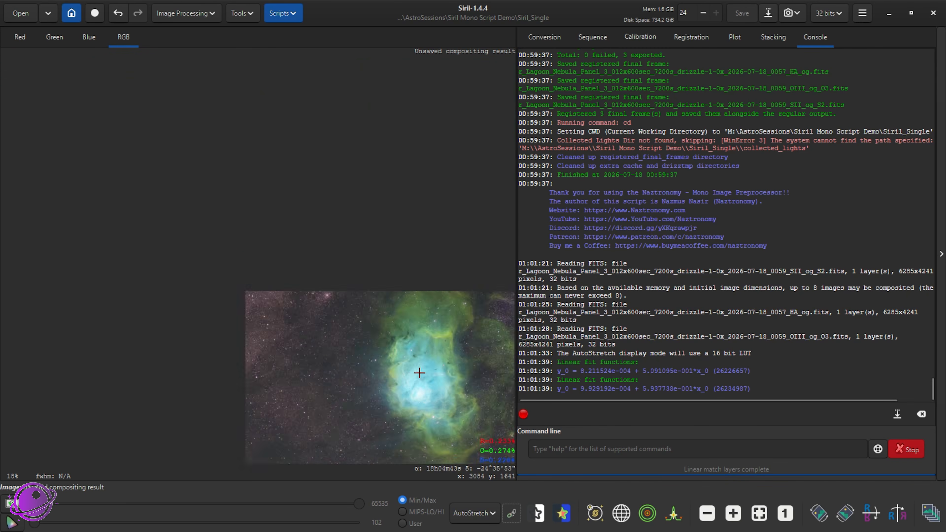
Turn on the celestial object annotations and view the labels around the nebula up close
left_click(596, 513)
scroll(438, 385, "up", 2)
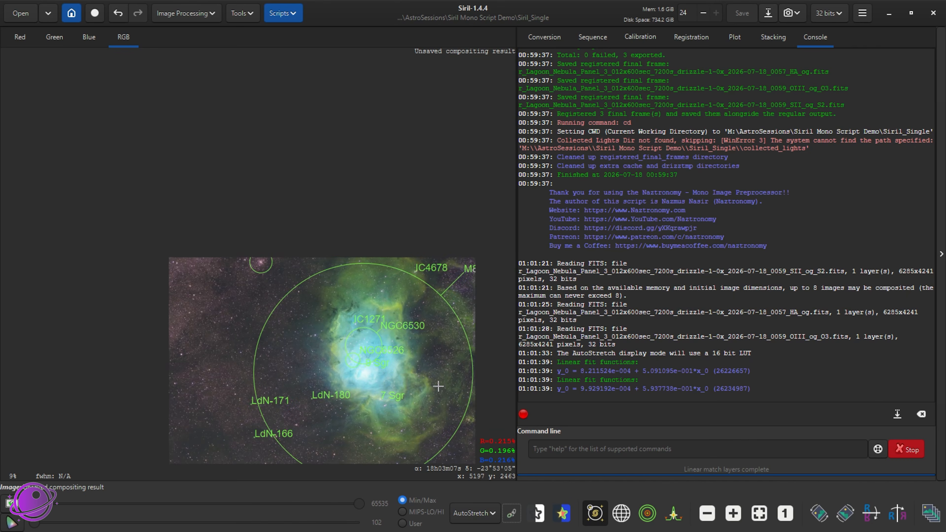
left_click_drag(353, 296, 300, 250)
scroll(300, 251, "up", 3)
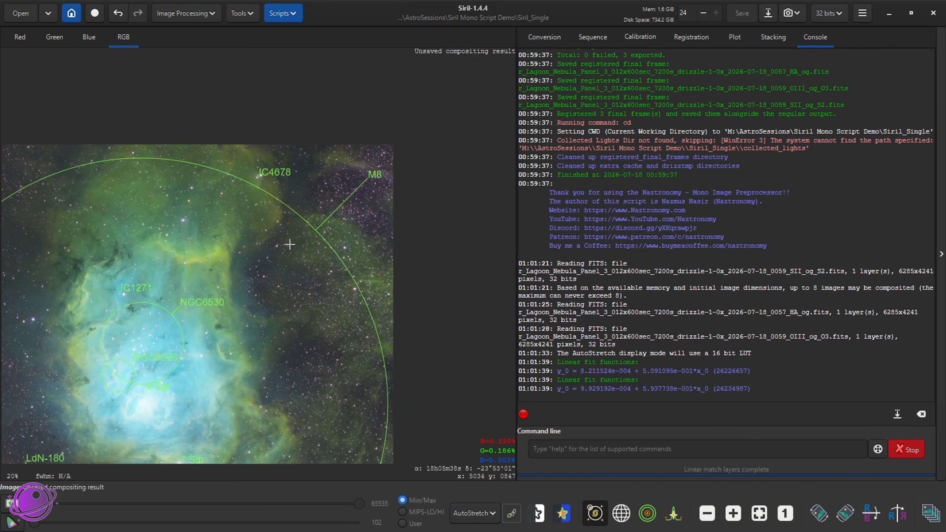
Close the Mono Image Preprocessor window after viewing the whole annotated composite
scroll(353, 300, "down", 2)
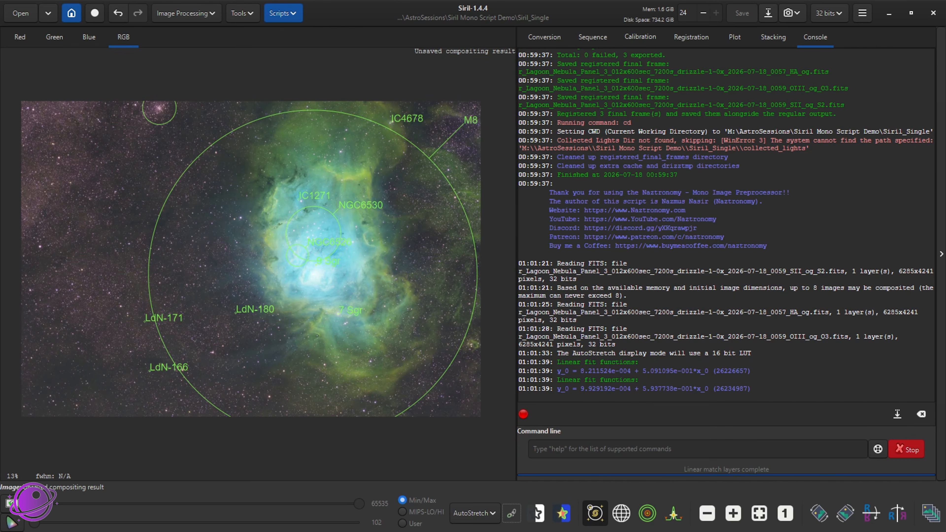
key("alt+Tab")
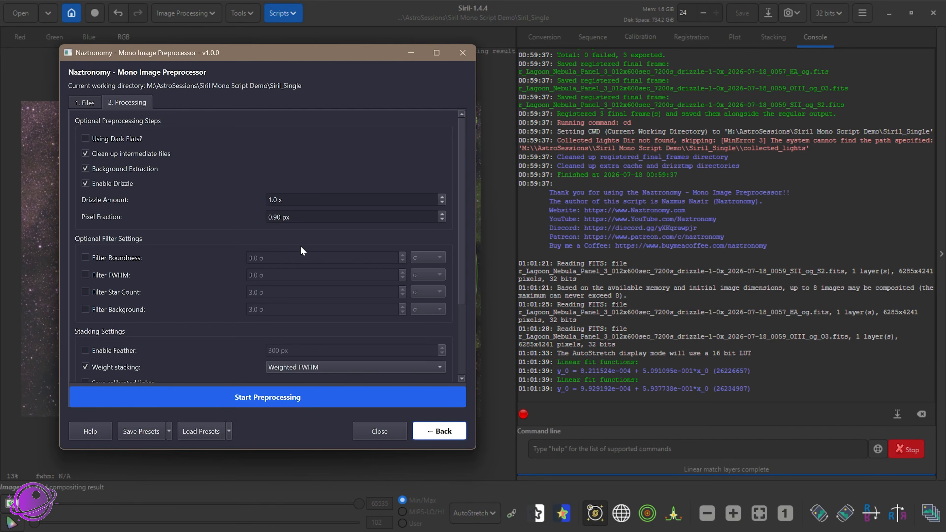
left_click(462, 53)
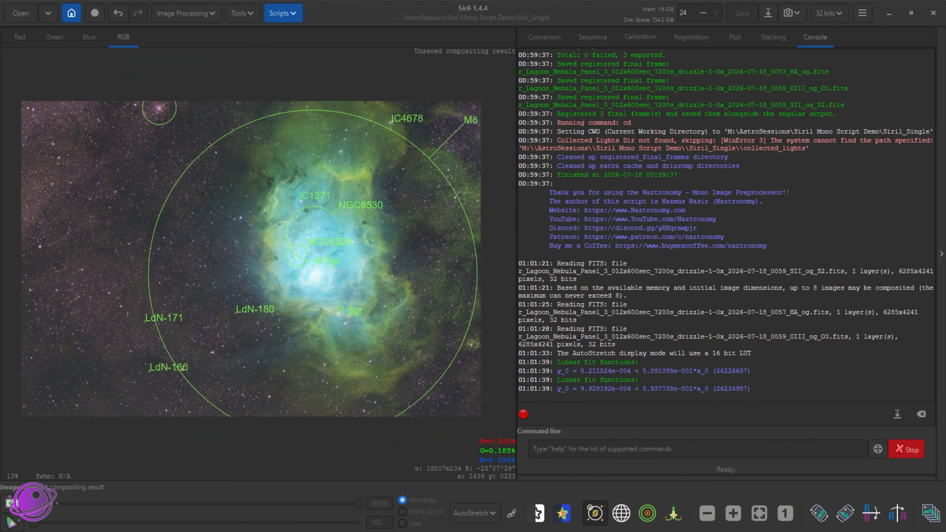
Switch to File Explorer and open the M8-M20 Mosaic folder in Siril Mono Script Demo to view its two panel folders
key("alt+Tab")
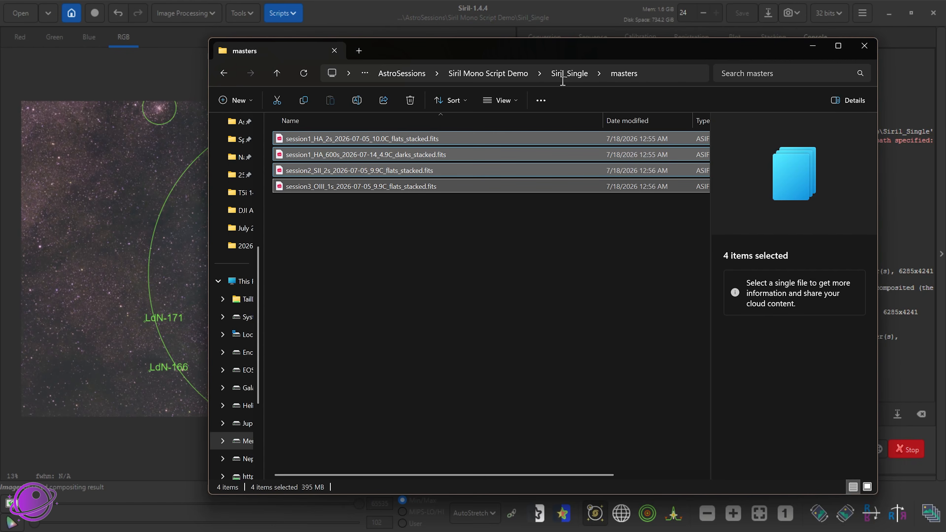
left_click(560, 76)
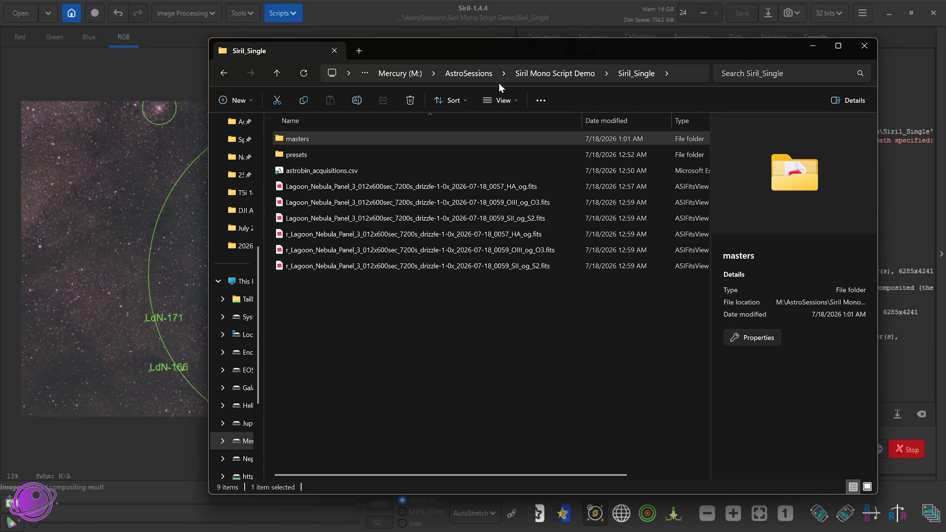
left_click(566, 71)
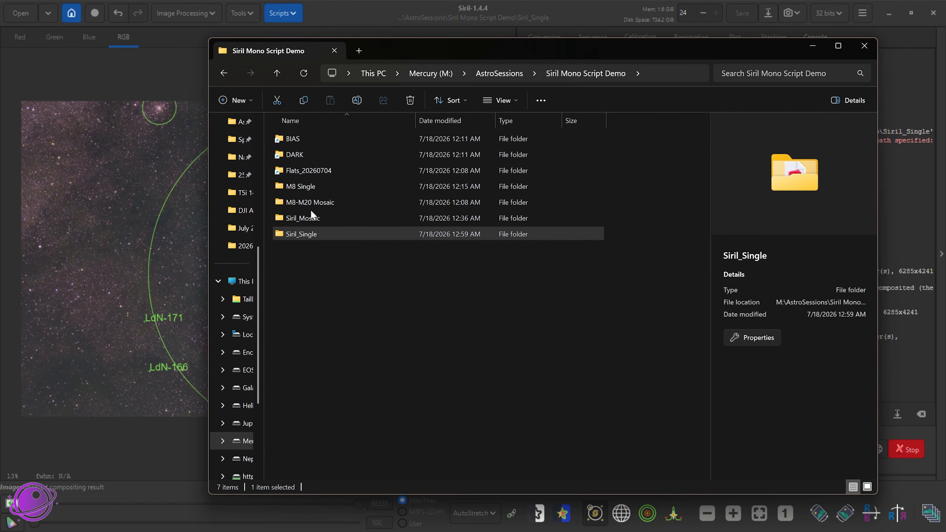
double_click(309, 203)
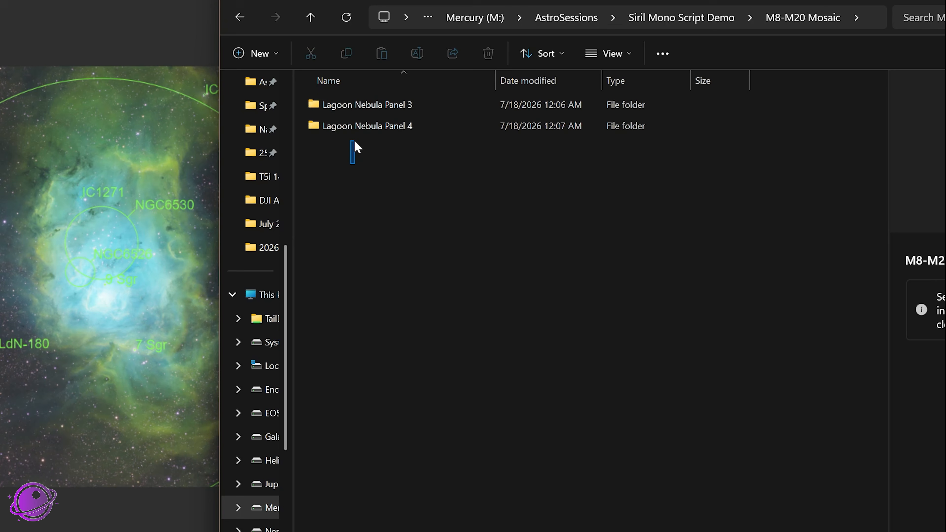
left_click_drag(354, 142, 359, 112)
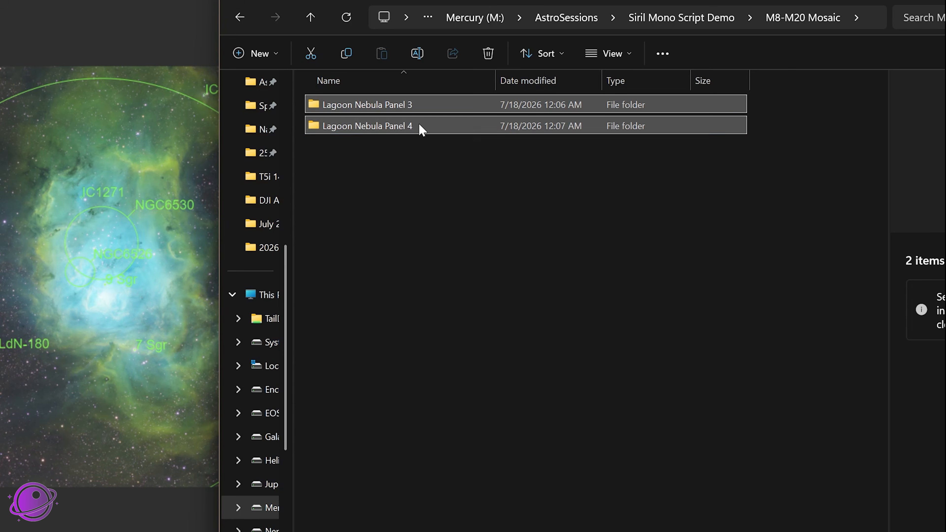
left_click(403, 144)
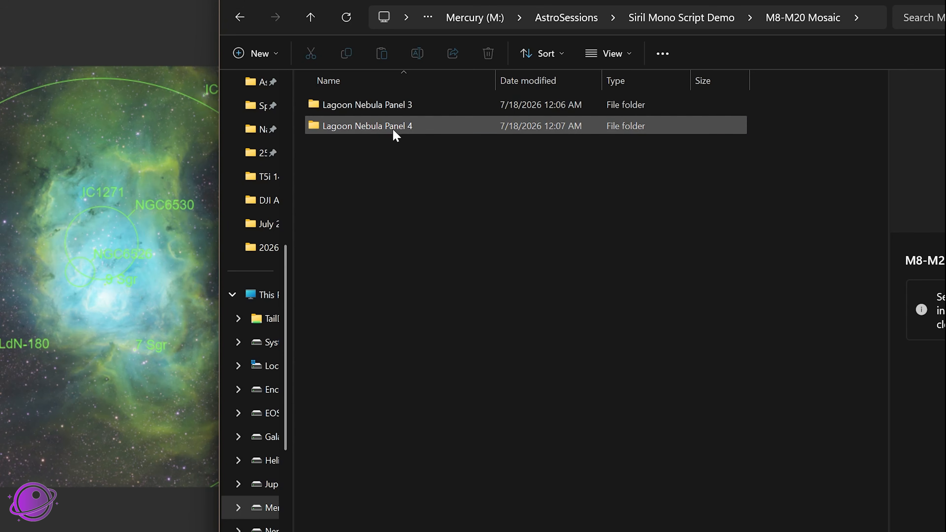
mouse_move(396, 136)
mouse_move(327, 130)
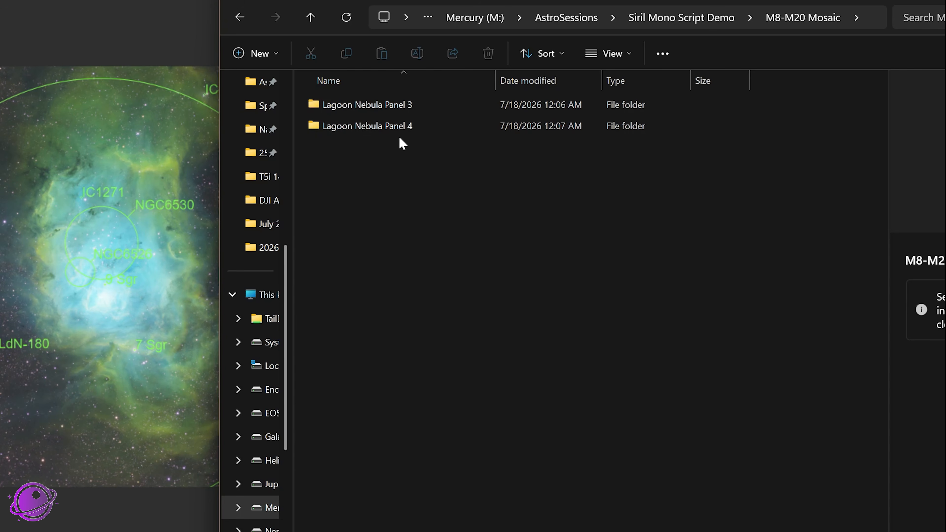
Open the Ha light frames of Lagoon Nebula Panel 4 for the night 2026-07-06
double_click(372, 127)
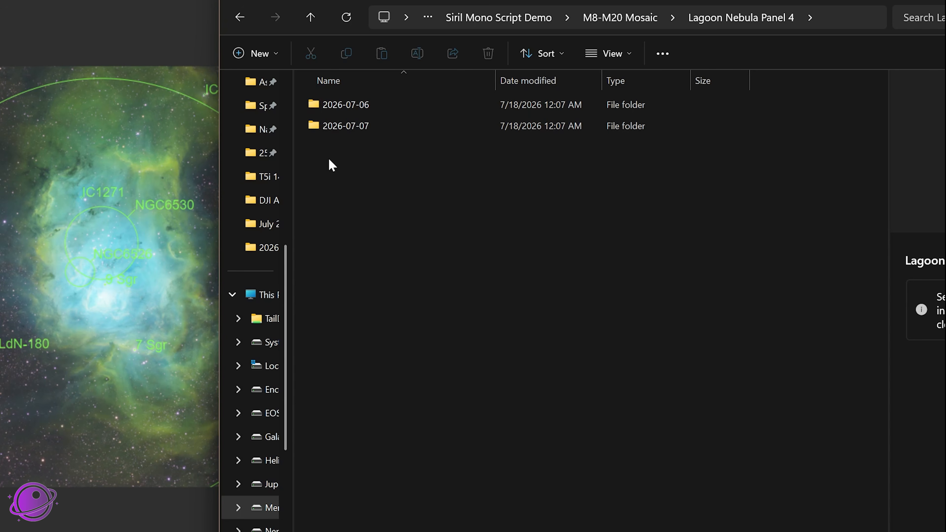
double_click(352, 108)
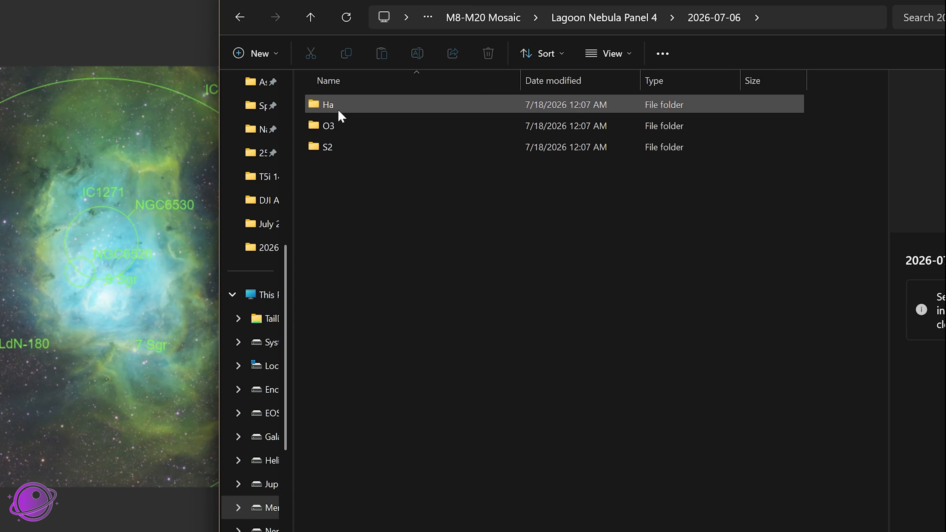
left_click(324, 107)
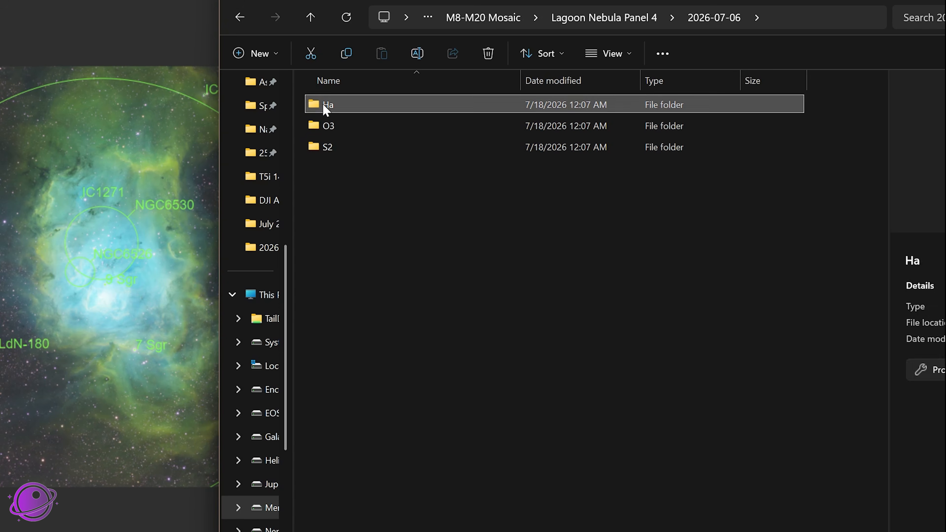
double_click(327, 106)
double_click(328, 106)
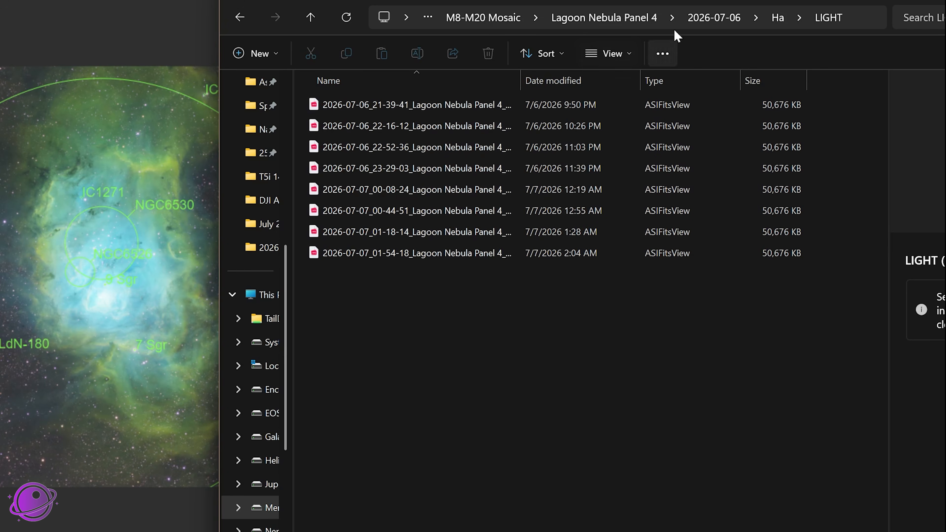
Look through the filter folders of Panel 4's 2026-07-06 night and the night folders of Panel 3, ending in M8-M20 Mosaic
left_click(613, 20)
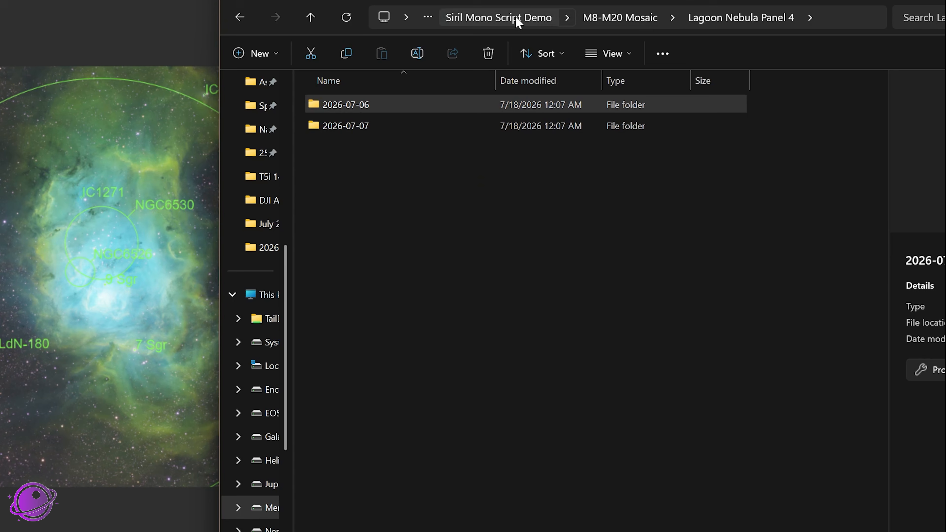
left_click(613, 19)
double_click(395, 127)
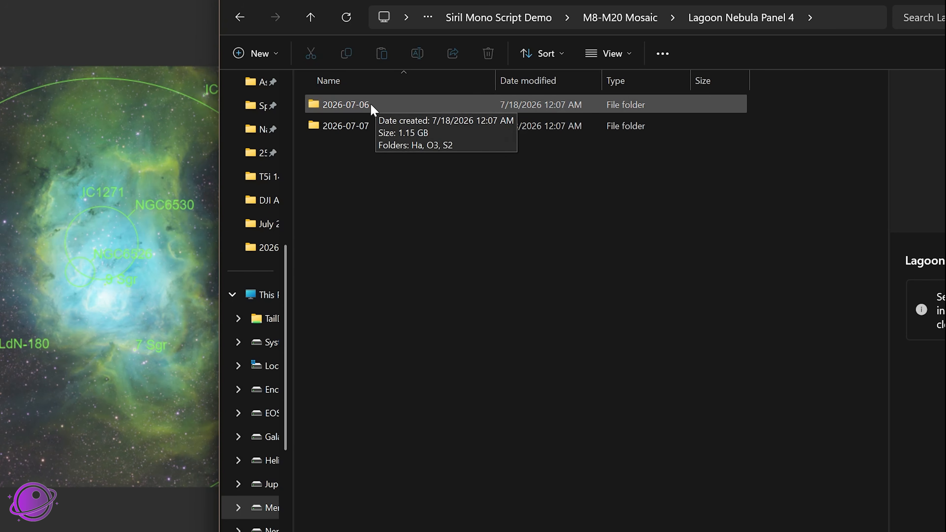
double_click(354, 106)
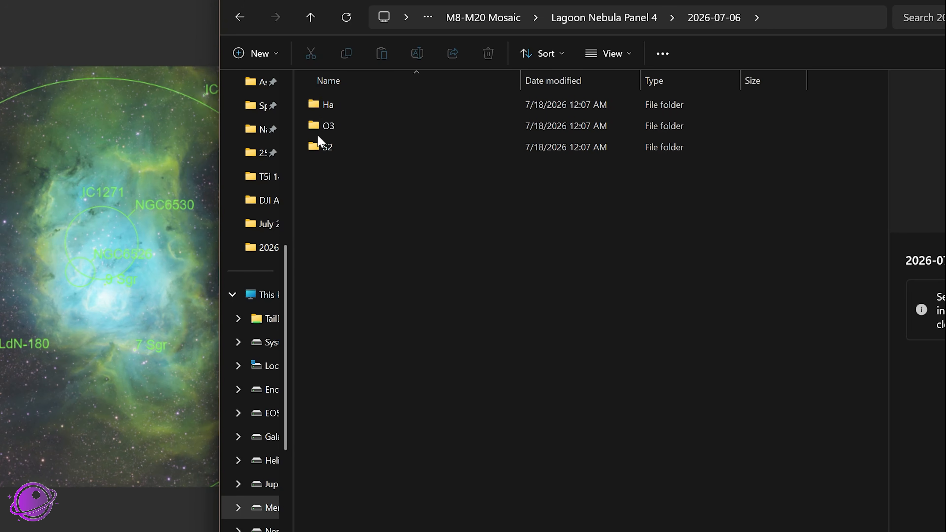
left_click(627, 16)
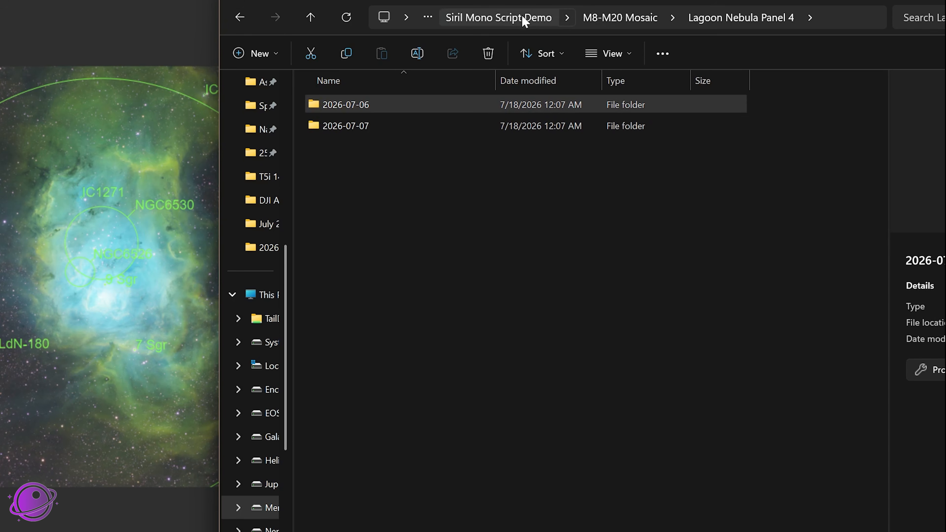
left_click(622, 17)
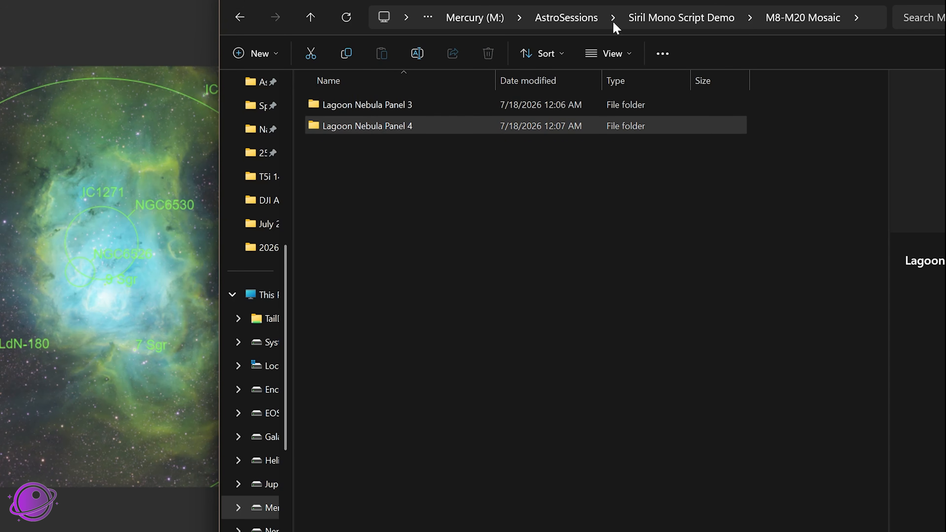
double_click(369, 107)
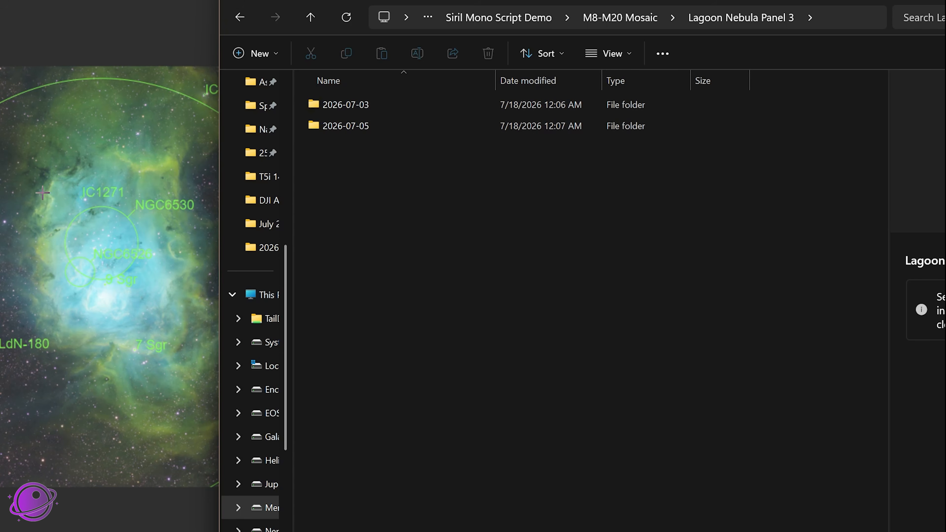
left_click(649, 17)
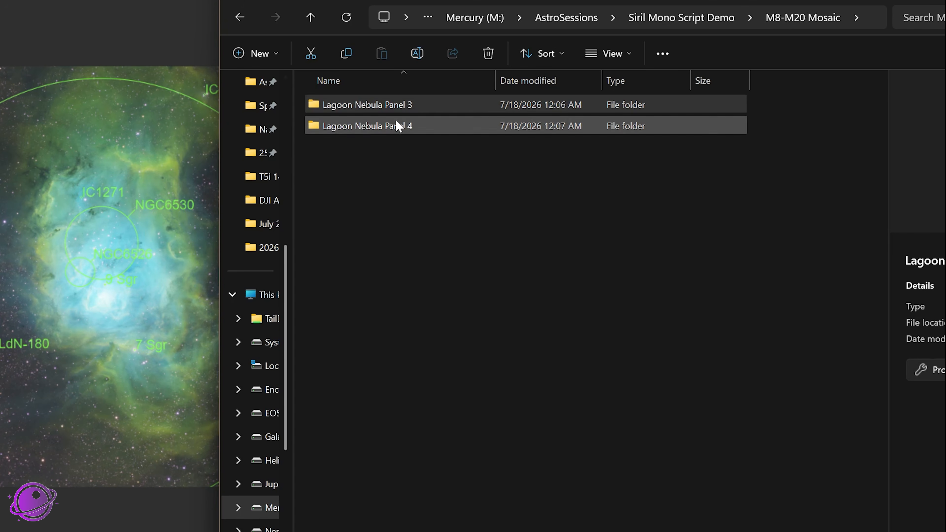
Switch back to Siril and set the working directory to the Siril_Mosaic folder in Siril Mono Script Demo
left_click(55, 79)
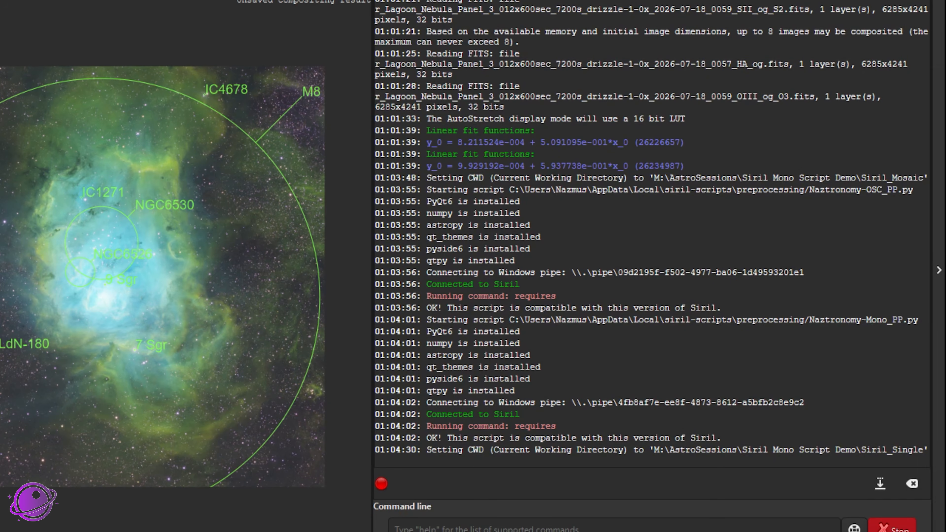
left_click(72, 13)
left_click(342, 96)
left_click(261, 121)
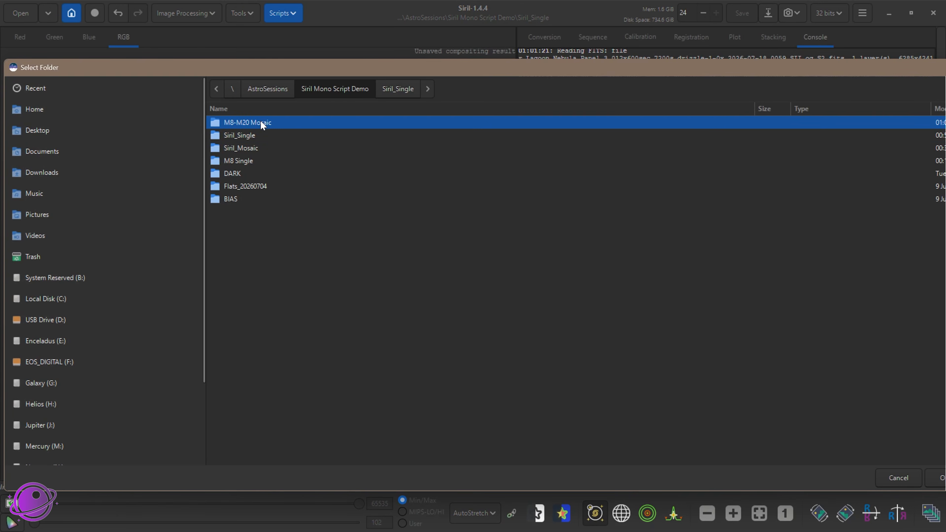
left_click(244, 149)
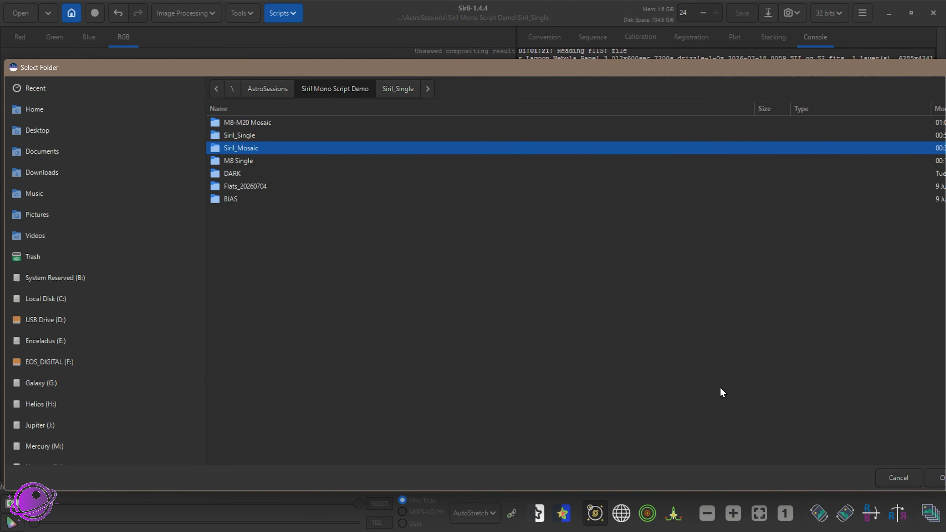
left_click(932, 479)
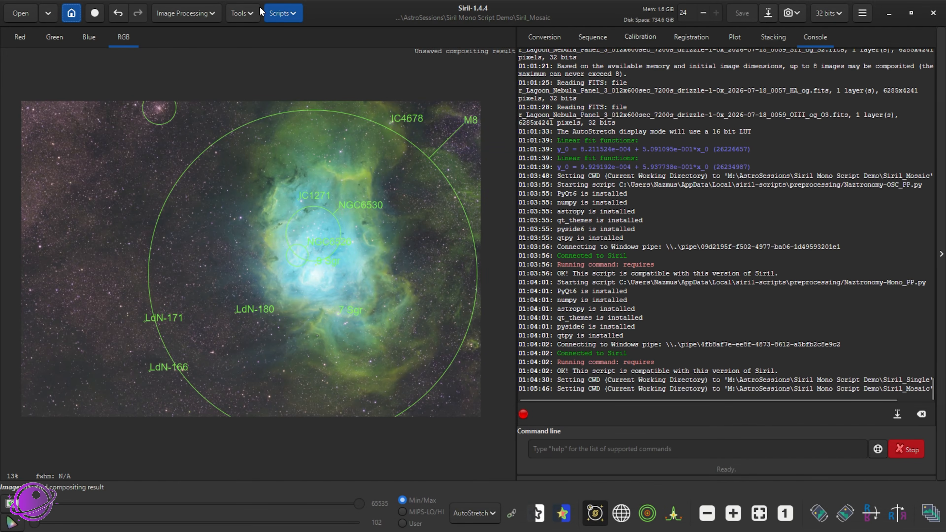
Launch the Naztronomy-Mono_PP.py preprocessing script
left_click(277, 14)
mouse_move(297, 49)
mouse_move(458, 105)
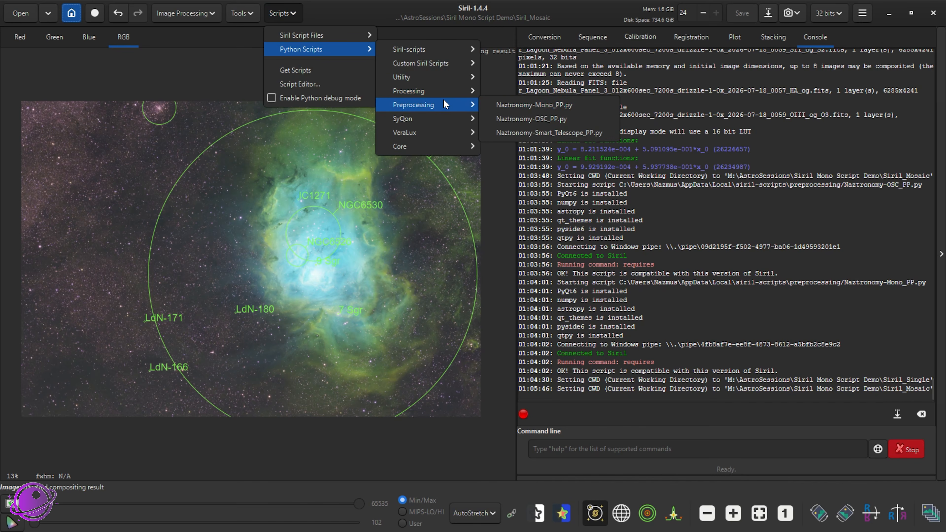
left_click(531, 105)
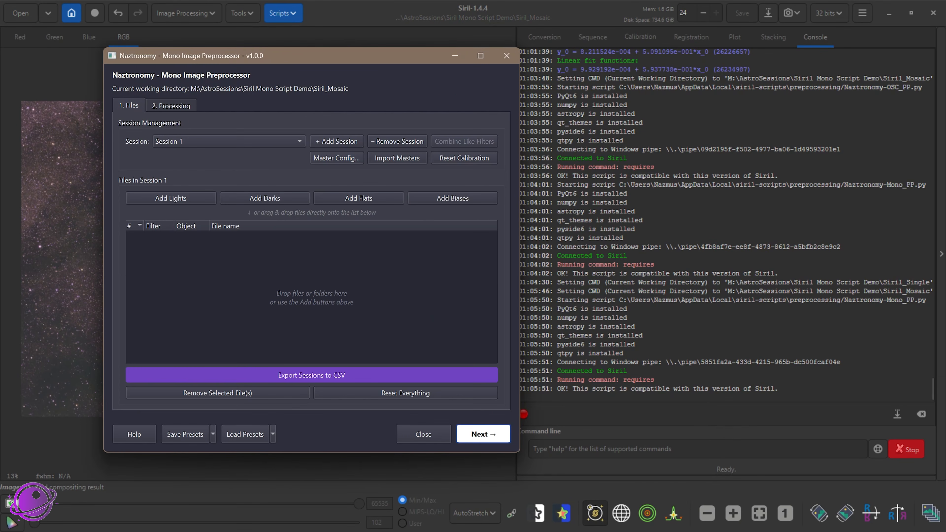
Bring up File Explorer and arrange it side by side with the Mono Image Preprocessor window
key("alt+Tab")
left_click_drag(278, 59, 201, 53)
left_click_drag(621, 42, 643, 43)
Try to import the Lagoon Nebula Panel 3 and Panel 4 folders together, cancelling the session creation
left_click_drag(546, 217, 156, 278)
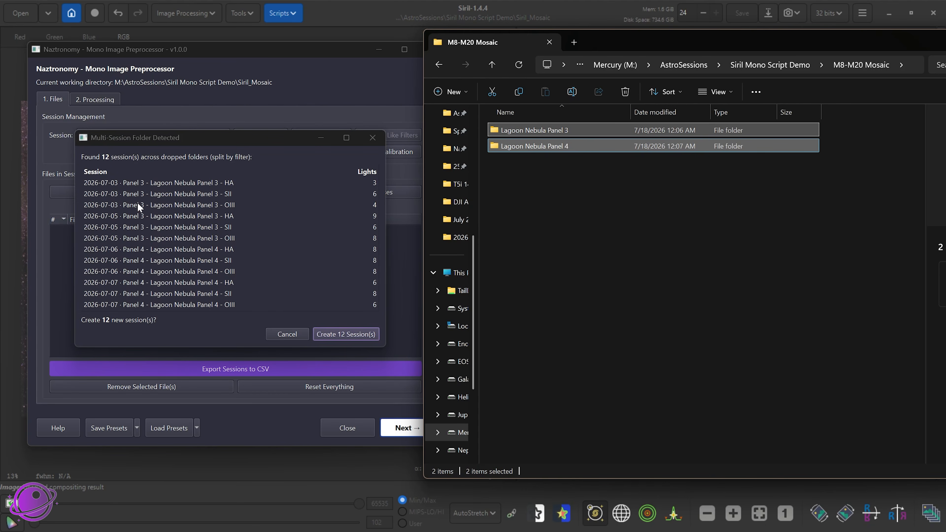
left_click(289, 334)
Import the whole M8-M20 Mosaic folder into the preprocessor and create 12 sessions from it, split by filter
left_click(702, 226)
left_click(796, 65)
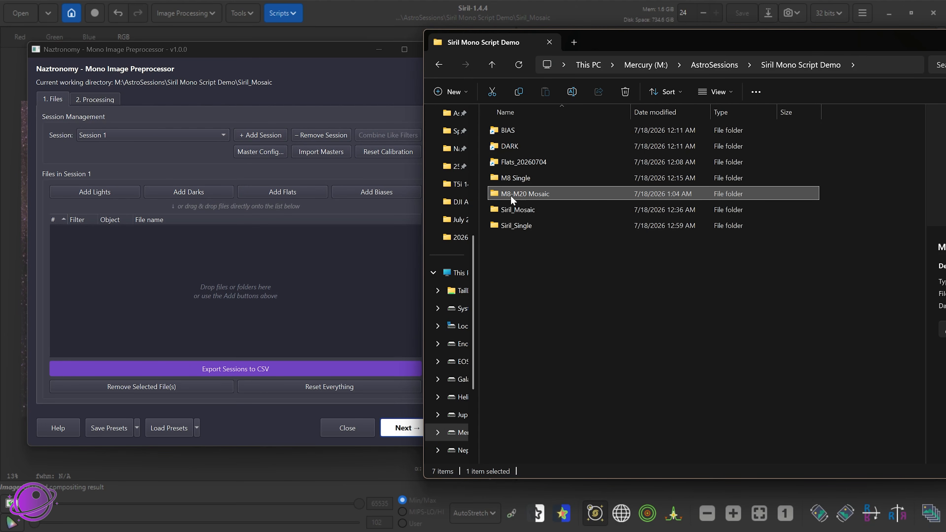
double_click(535, 193)
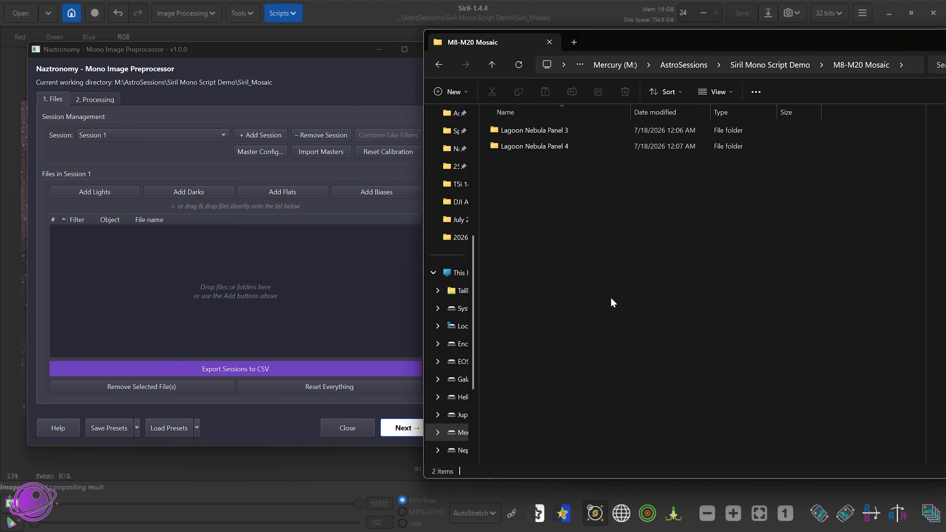
key("alt+Left")
left_click_drag(520, 191, 205, 270)
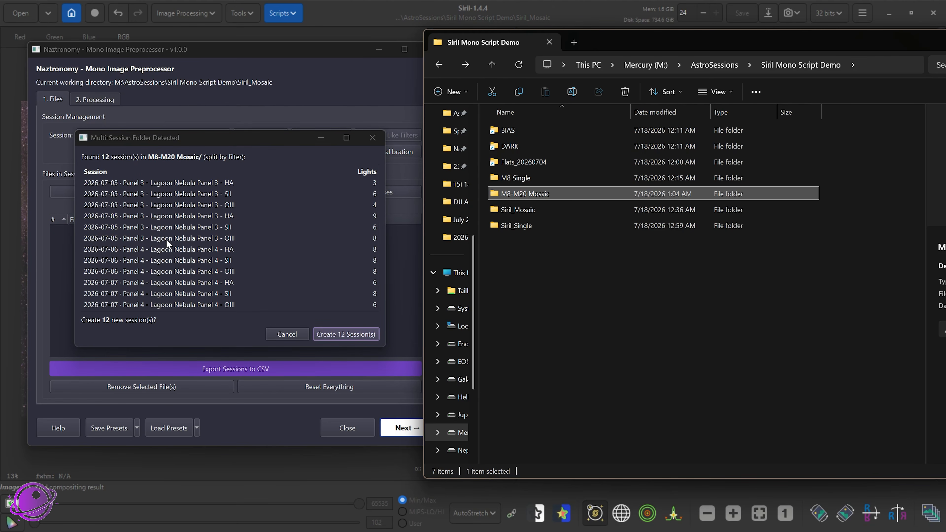
left_click(348, 334)
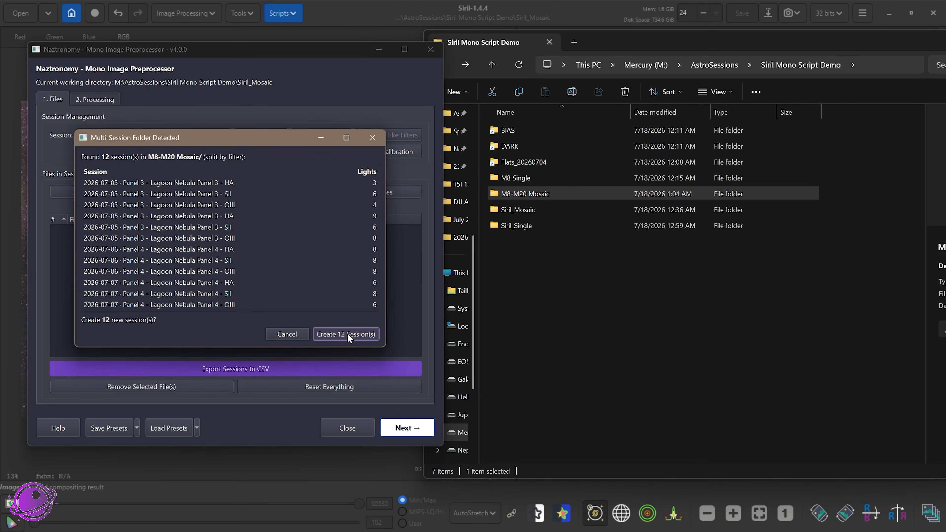
left_click(347, 333)
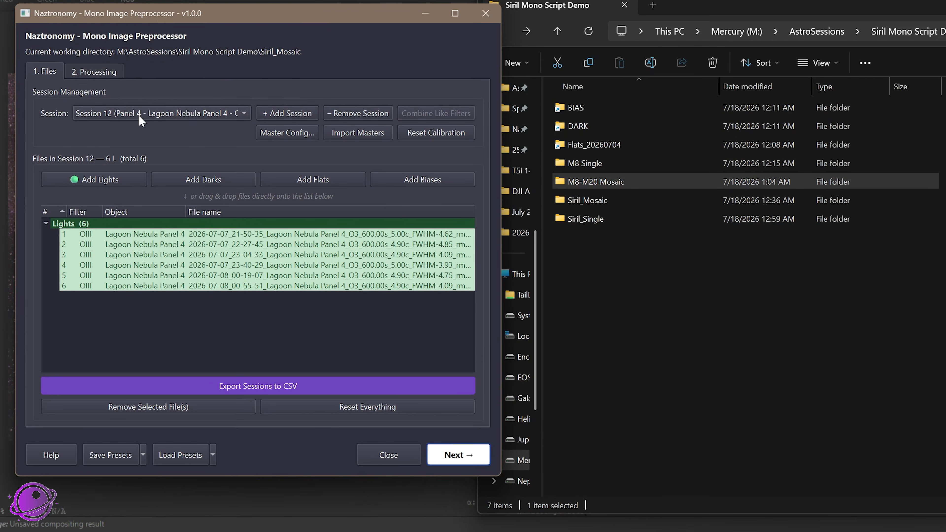
Review the session list and check the light frames of the Panel 3 HA, SII and OIII sessions 1 to 3
left_click(139, 115)
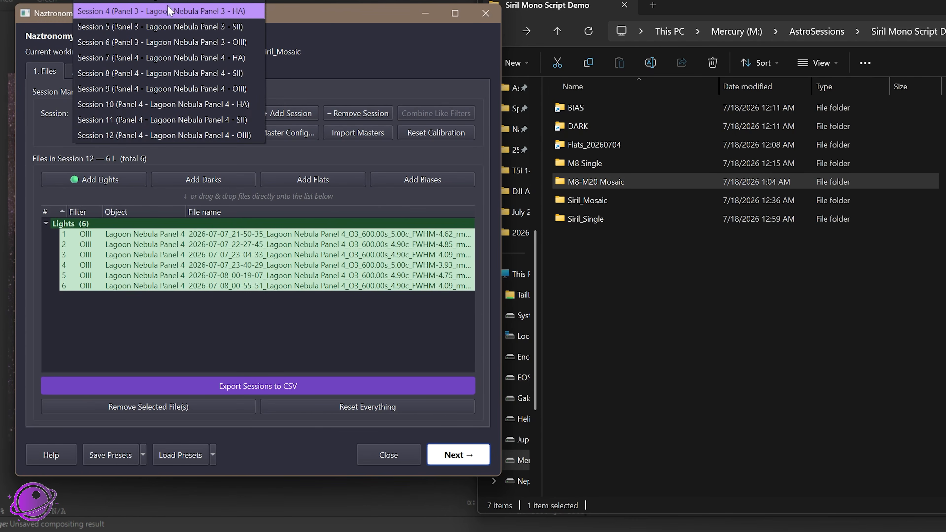
left_click(343, 15)
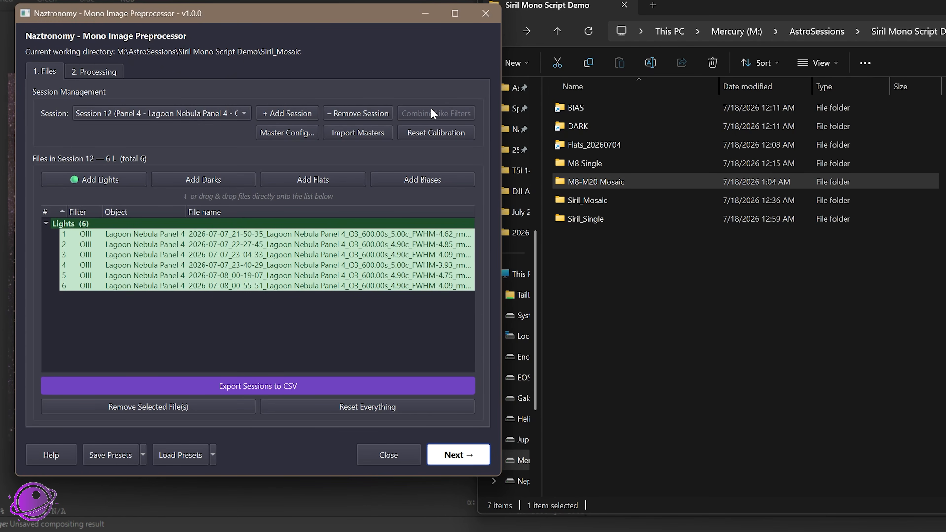
left_click(161, 117)
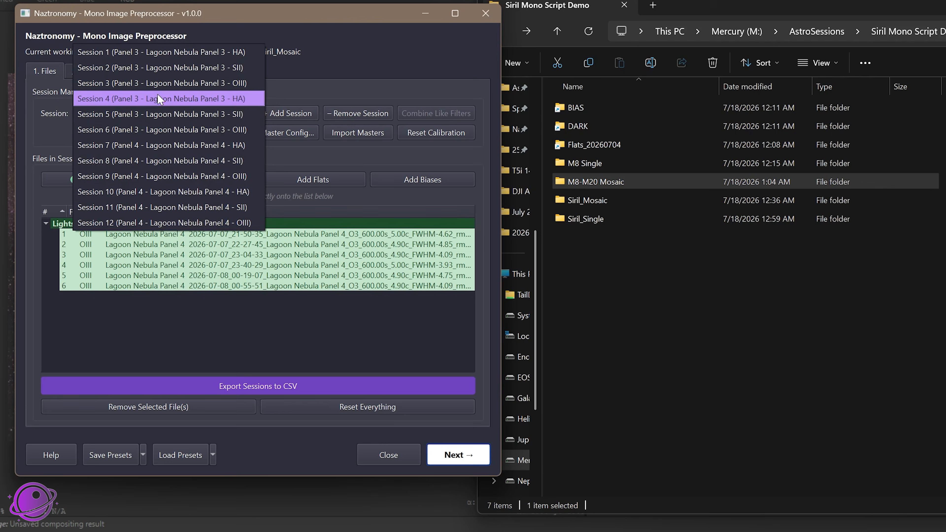
left_click(168, 54)
left_click(187, 114)
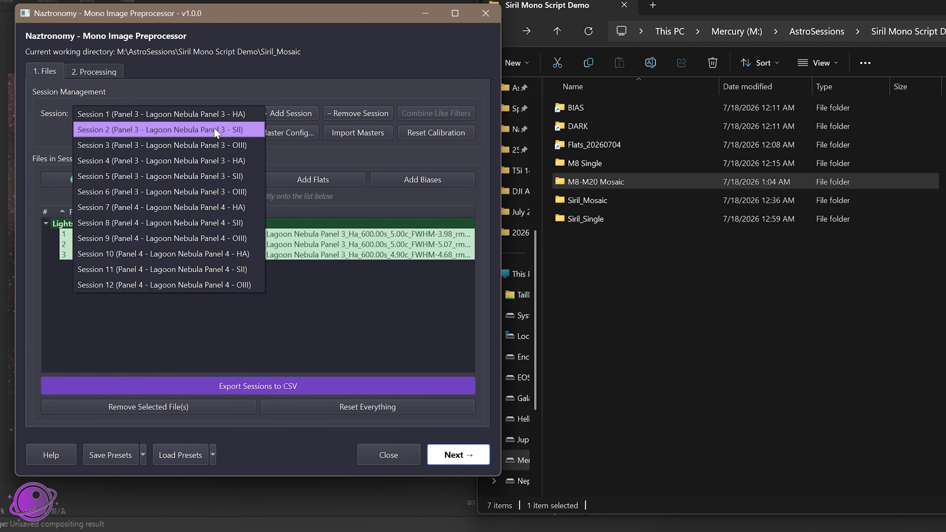
left_click(213, 128)
left_click(181, 119)
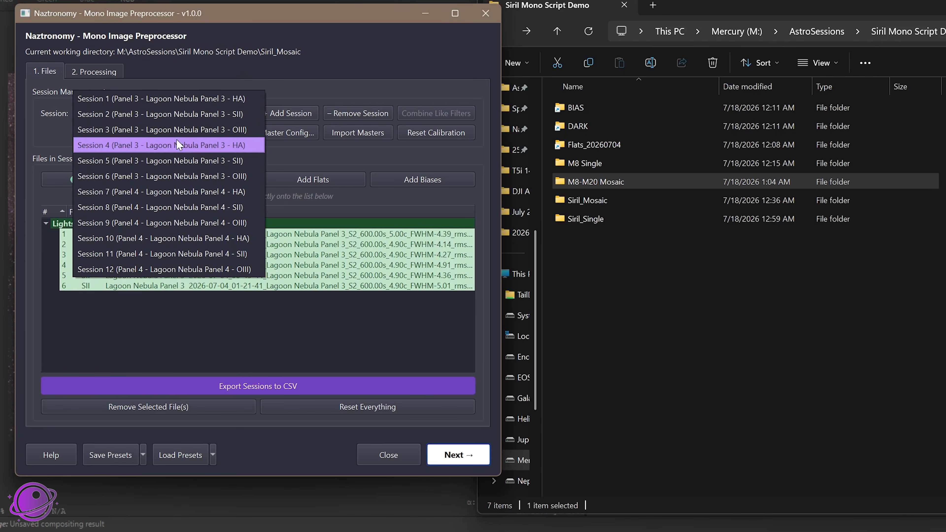
left_click(203, 129)
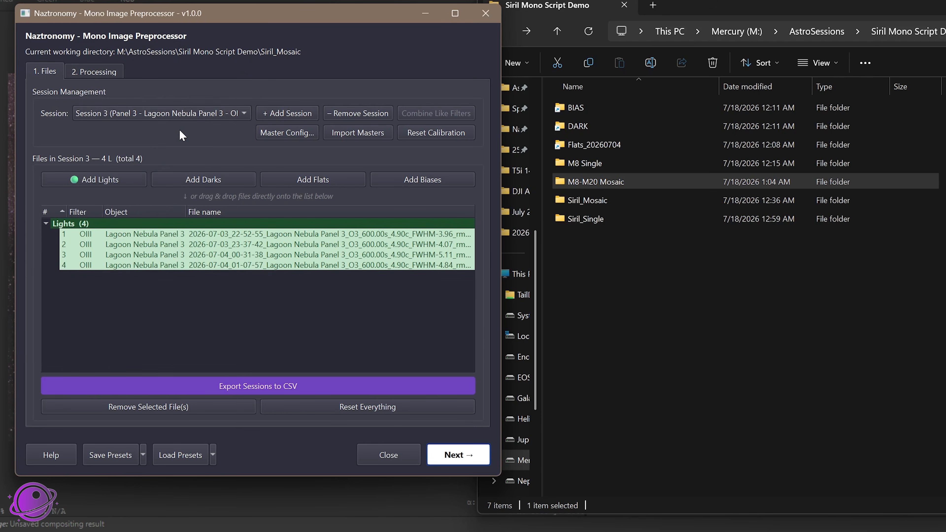
left_click(206, 112)
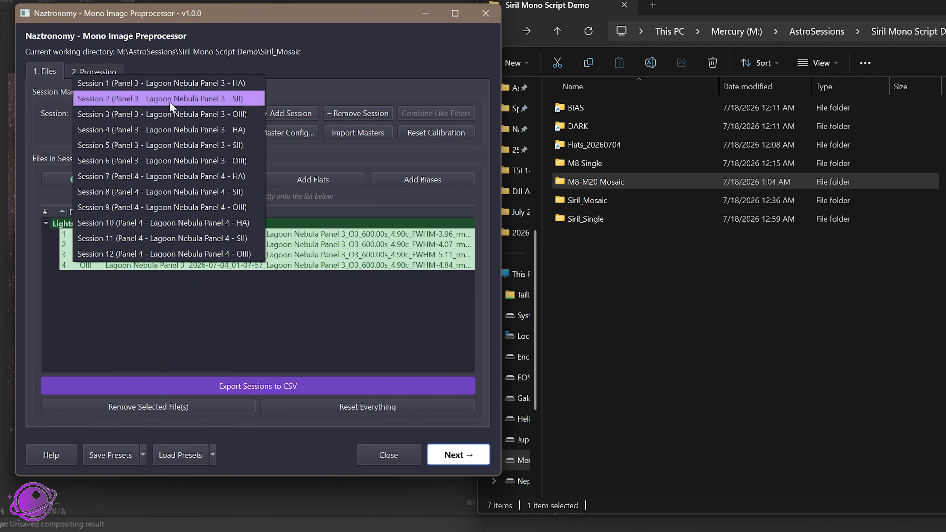
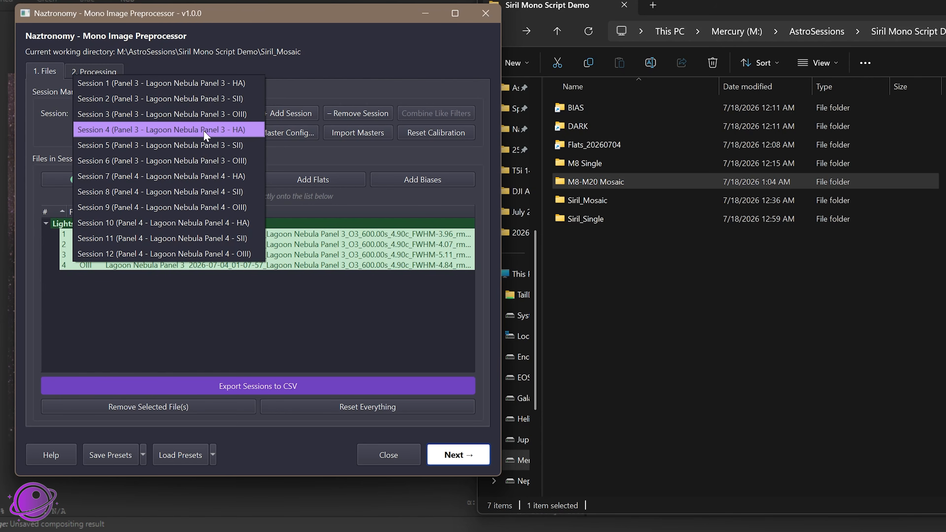
Import the configured master bias into the sessions and review the master darks folder and bias file in the Master Calibration Config
left_click(428, 98)
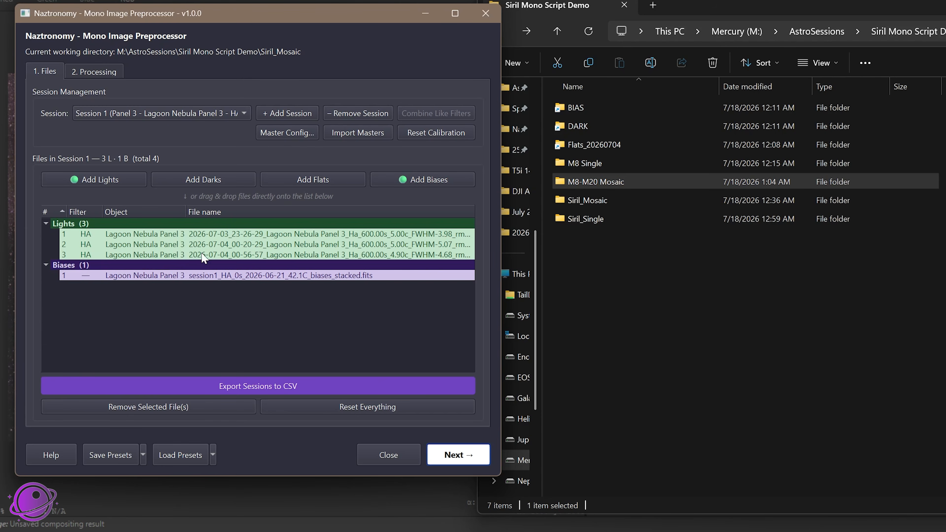
left_click(309, 134)
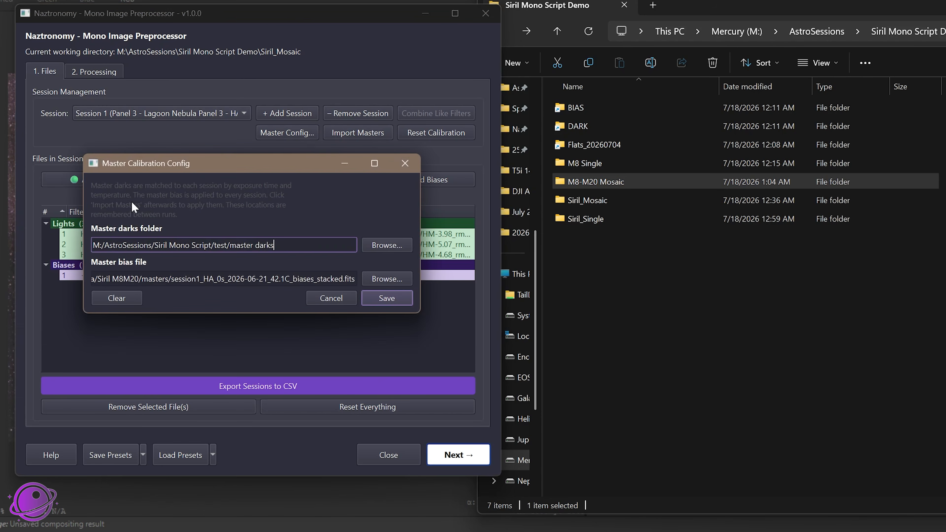
left_click(405, 163)
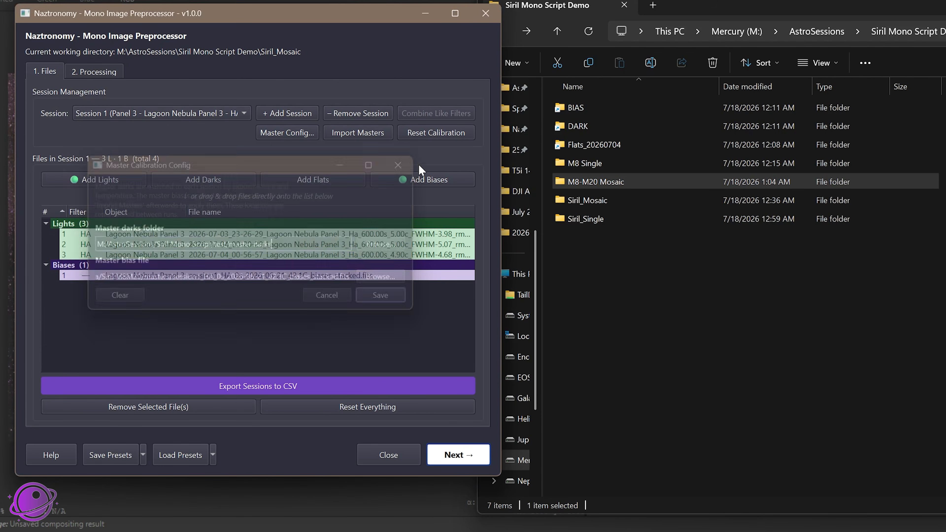
In File Explorer, open the masters folder inside Siril_Single
left_click(583, 219)
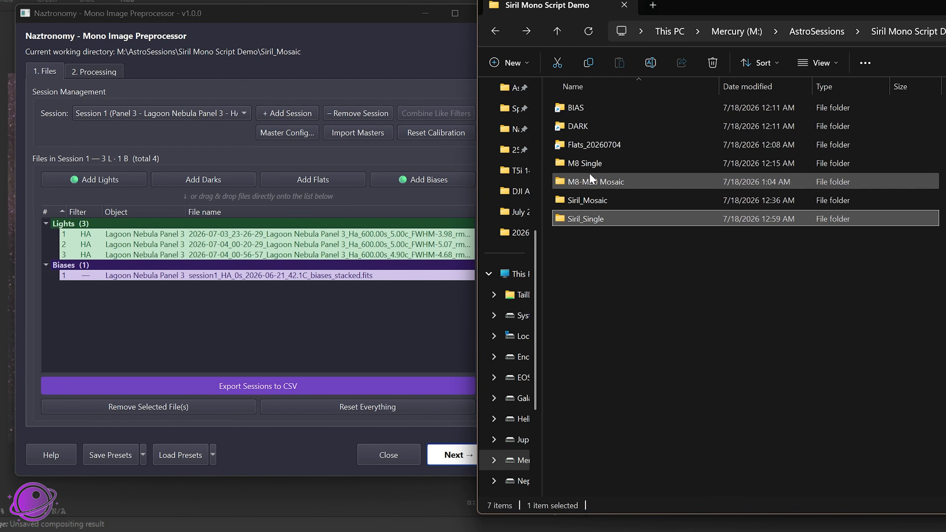
double_click(585, 219)
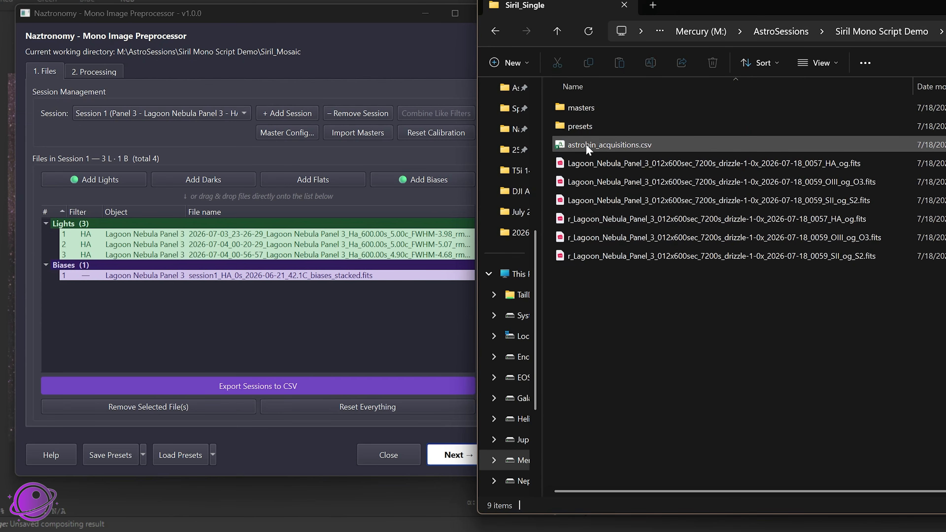
double_click(640, 106)
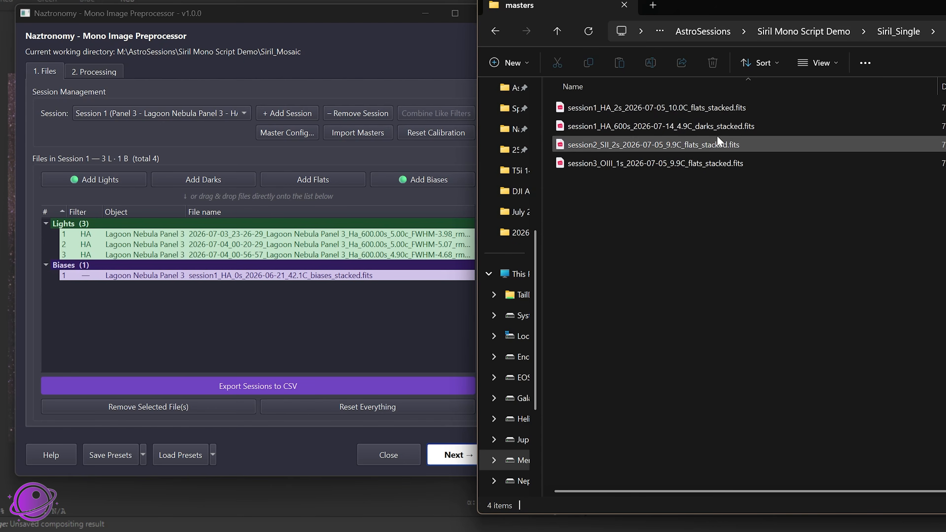
Add all four stacked calibration files from the masters folder to the mosaic sessions
left_click(701, 108)
left_click(701, 144)
left_click(699, 164)
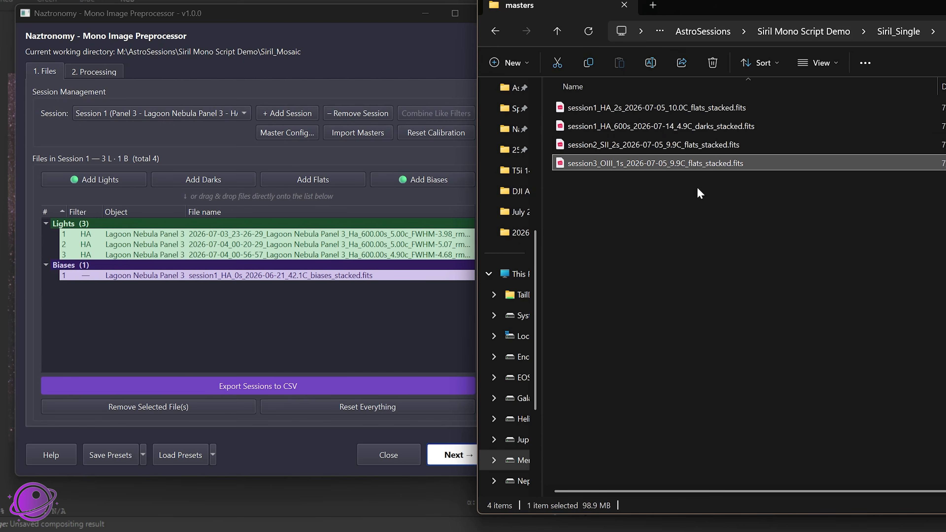
left_click_drag(667, 218, 637, 102)
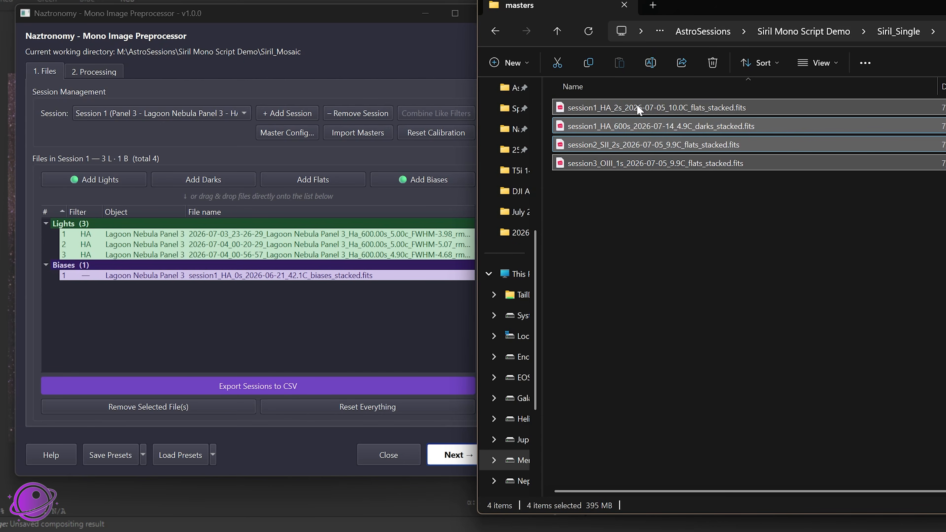
left_click_drag(473, 259, 179, 267)
left_click(313, 345)
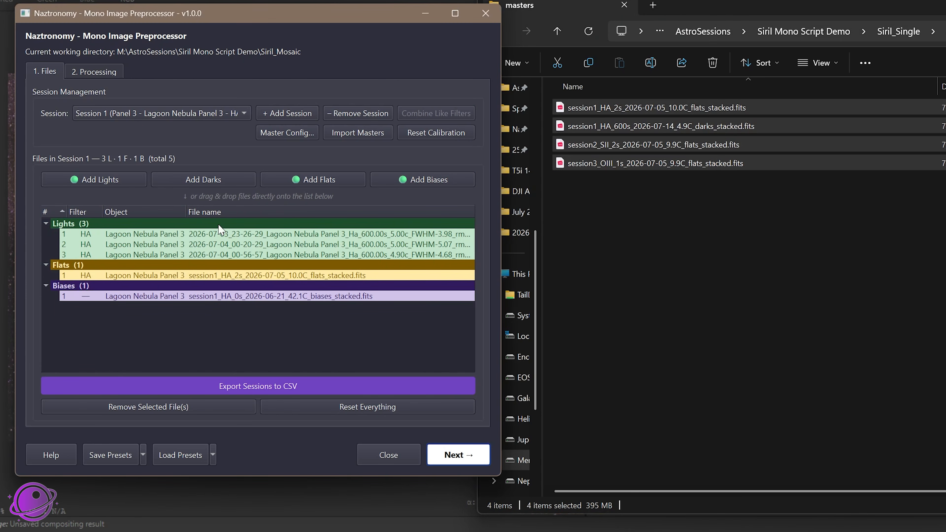
Compare the stacked master files with the flats assigned to the Panel 4 HA Session 10 and OIII Session 12
left_click(605, 165)
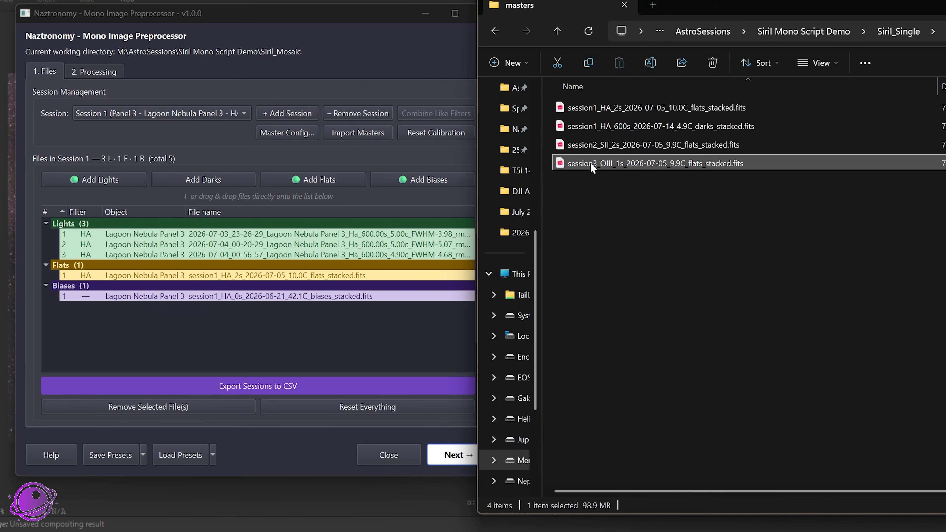
left_click(628, 145)
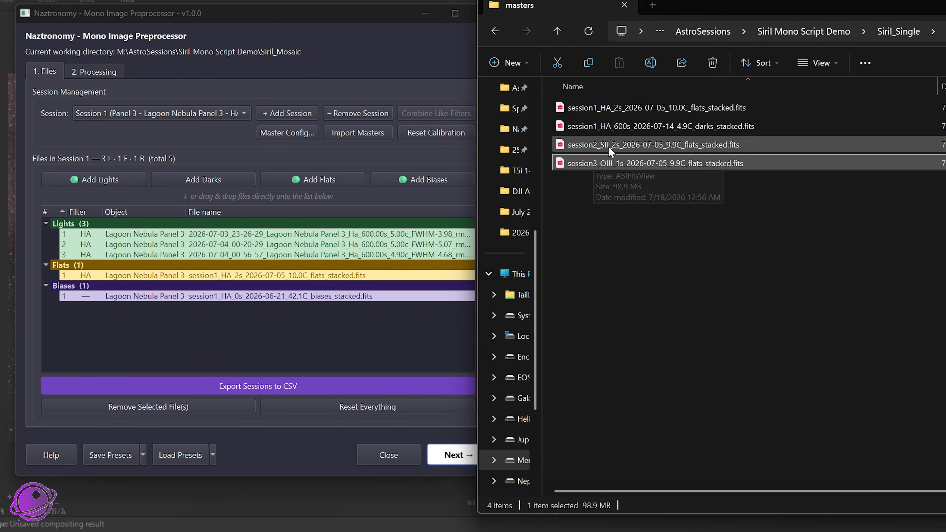
left_click(606, 122)
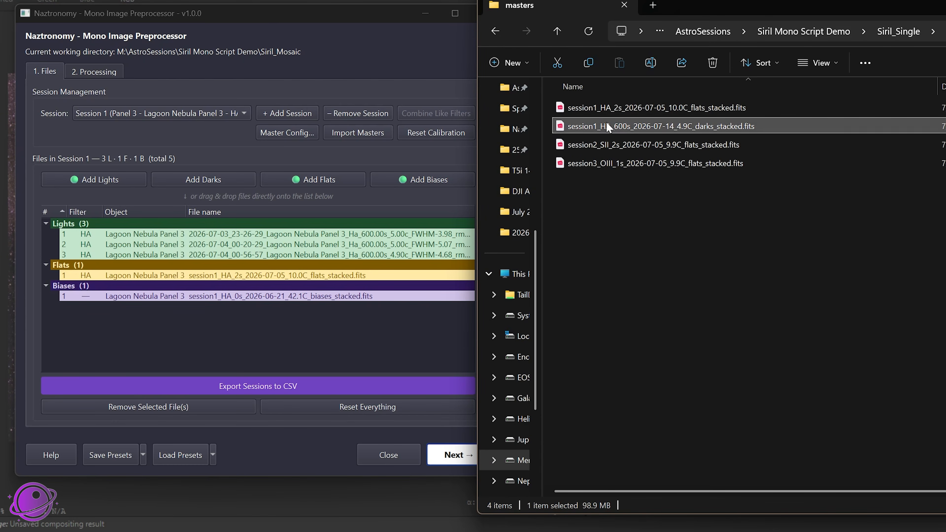
left_click(608, 108)
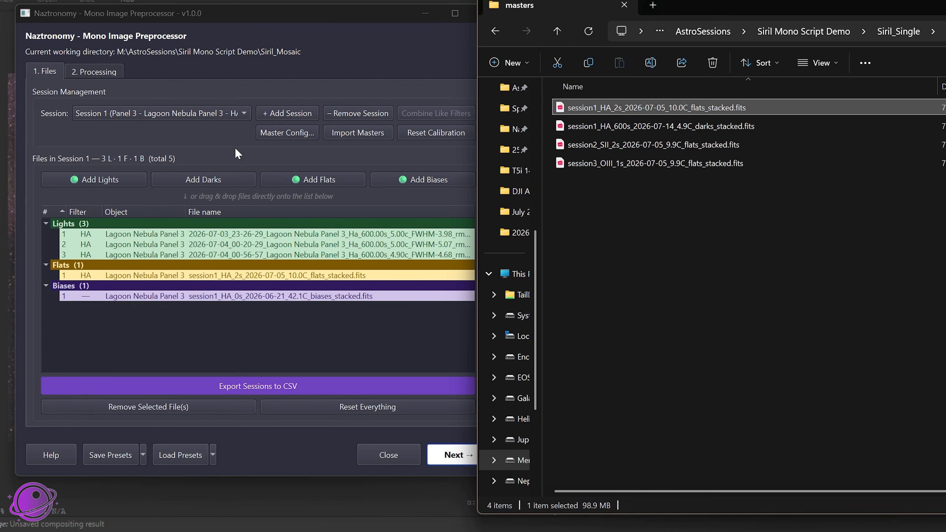
left_click(230, 114)
left_click(227, 255)
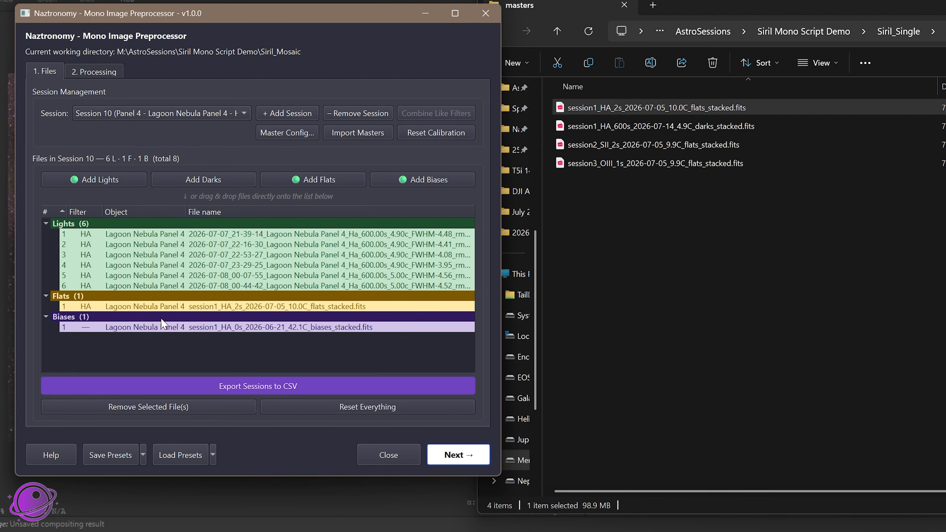
left_click(192, 114)
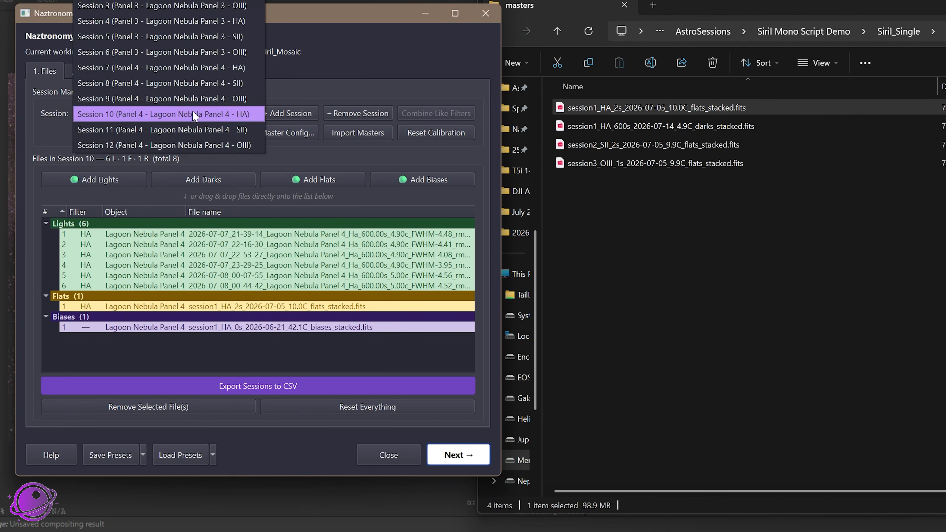
left_click(189, 146)
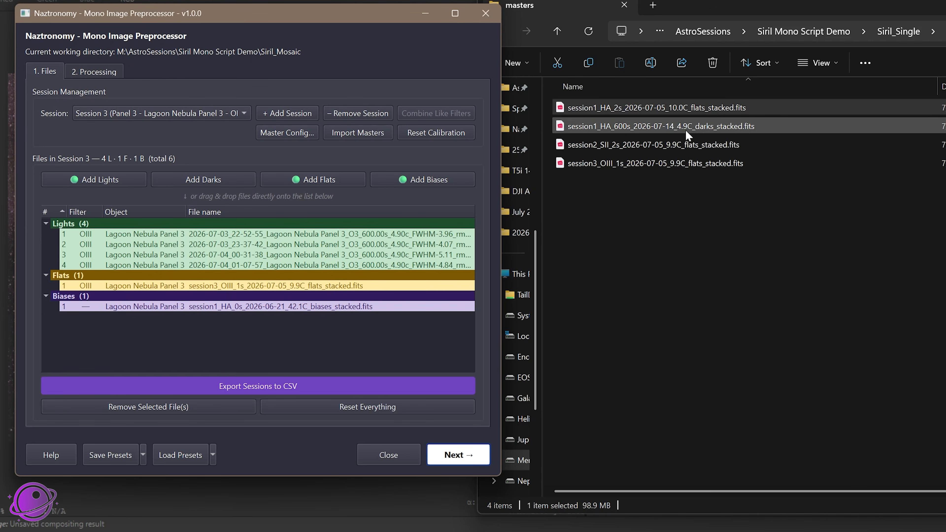
Try to add session1_HA_600s_2026-07-14_4.9C_darks_stacked.fits to the Panel 3 HA Session 1
left_click(686, 129)
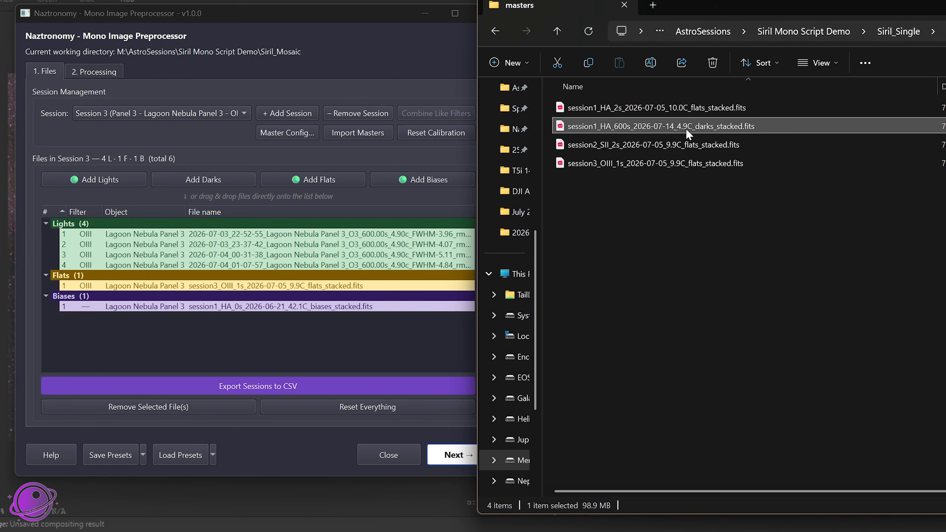
left_click_drag(662, 123, 274, 309)
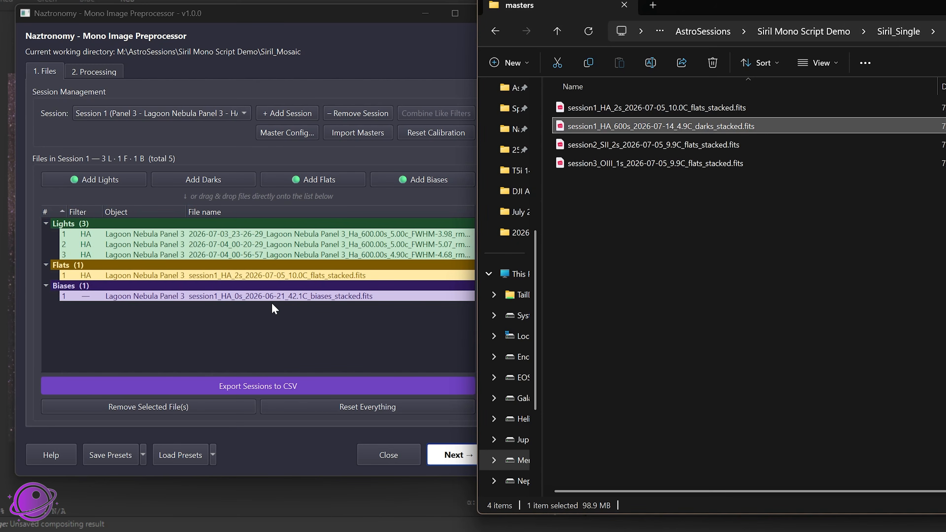
left_click(221, 108)
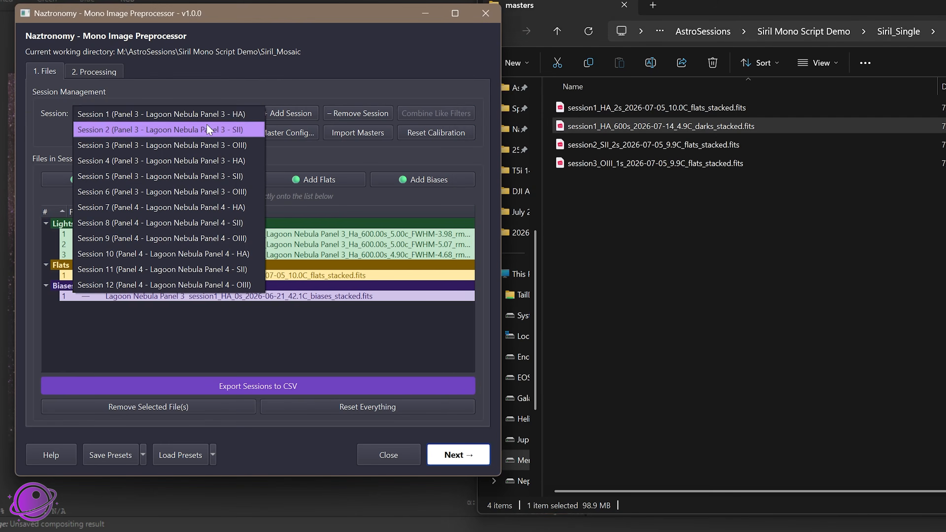
left_click(207, 117)
Rename the stacked HA darks file as 600s_2026-07-14_4.9C_darks_stacked.fits and try to add it to Session 1
left_click(602, 121)
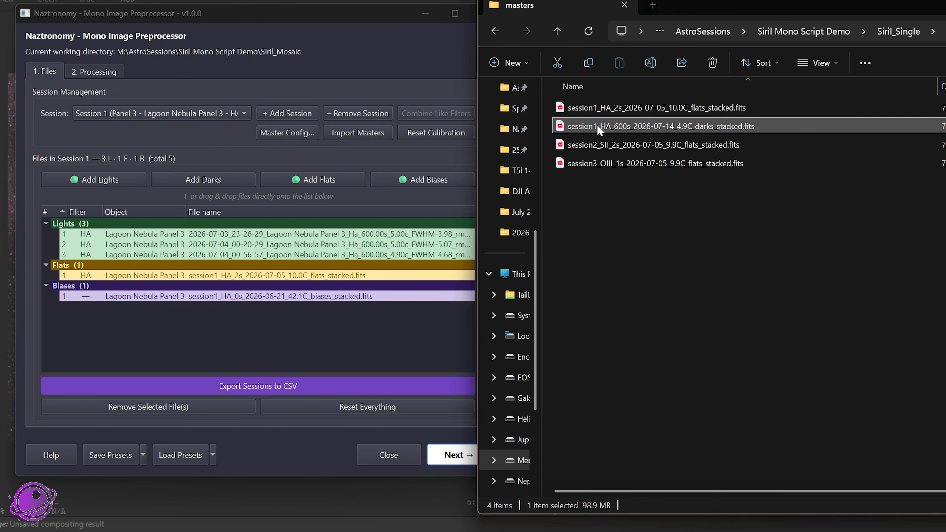
key("F2")
left_click_drag(612, 128, 541, 130)
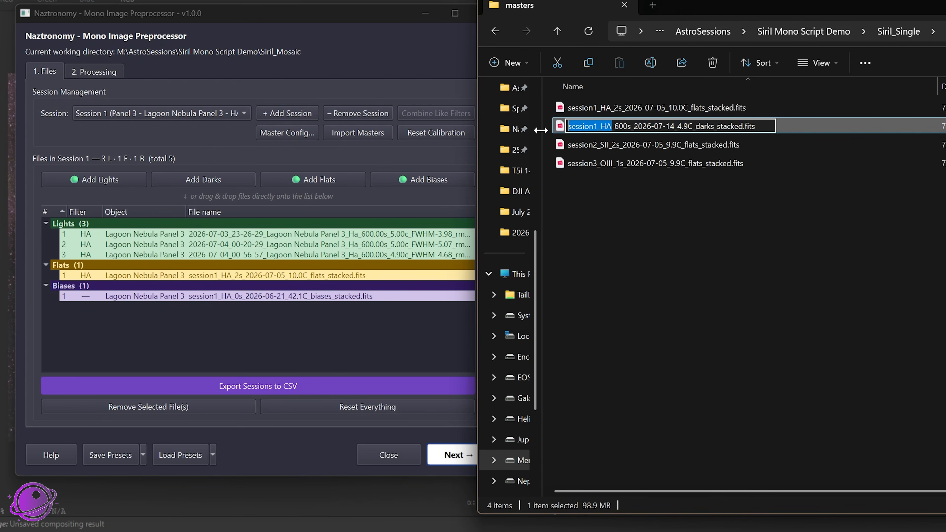
key("Delete")
key("Delete")
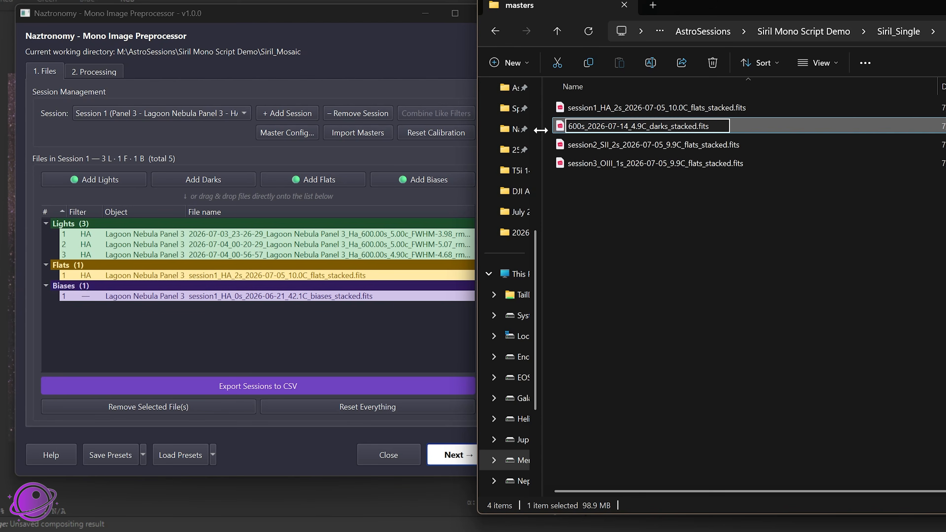
key("Return")
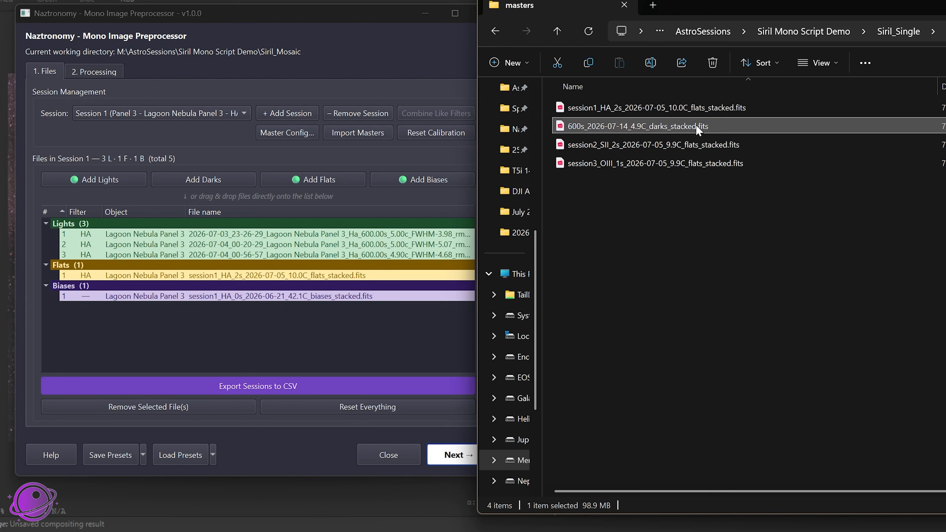
left_click_drag(656, 129, 195, 311)
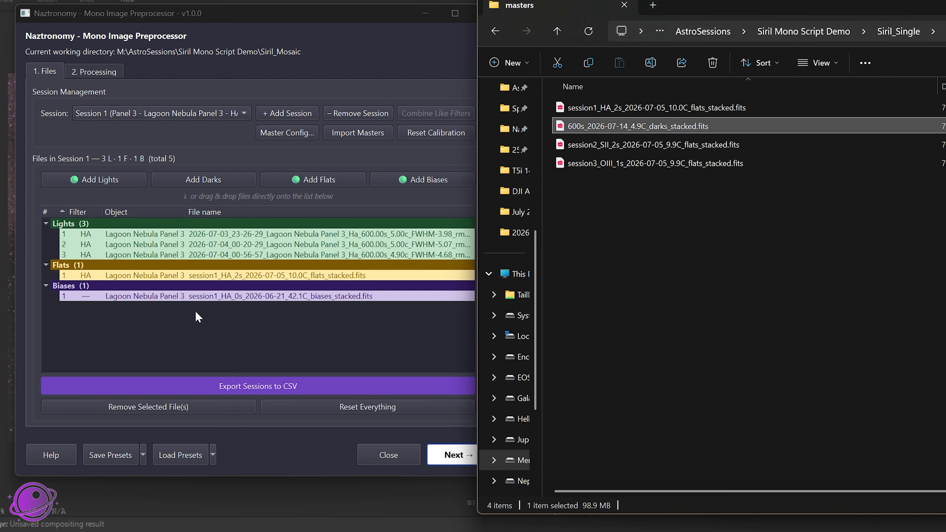
Replace "stacked" with "master" in the darks file name, making it 600s_2026-07-14_4.9C_darks_master.fits
left_click(670, 127)
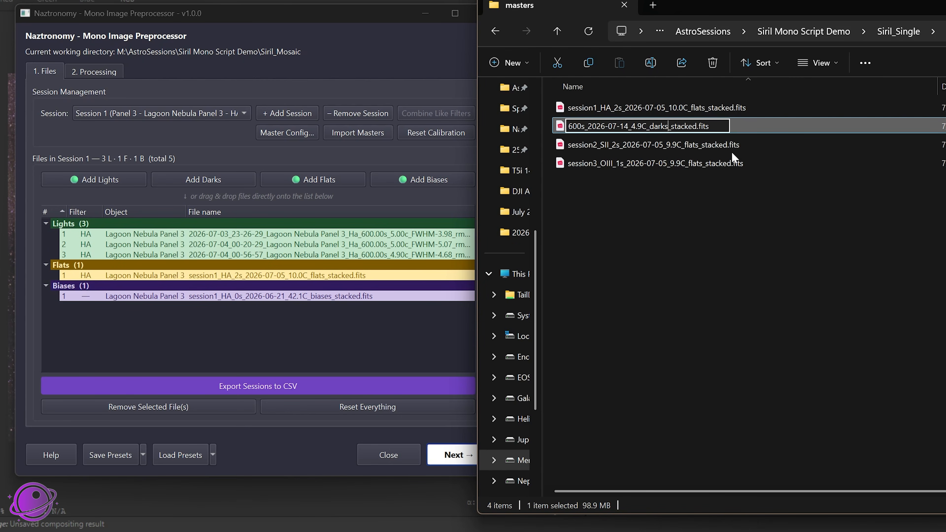
key("shift+Right")
key("shift+Right")
key("shift+Right")
key("shift+Right")
key("shift+Right")
key("shift+Right")
key("shift+Right")
type("master")
key("Return")
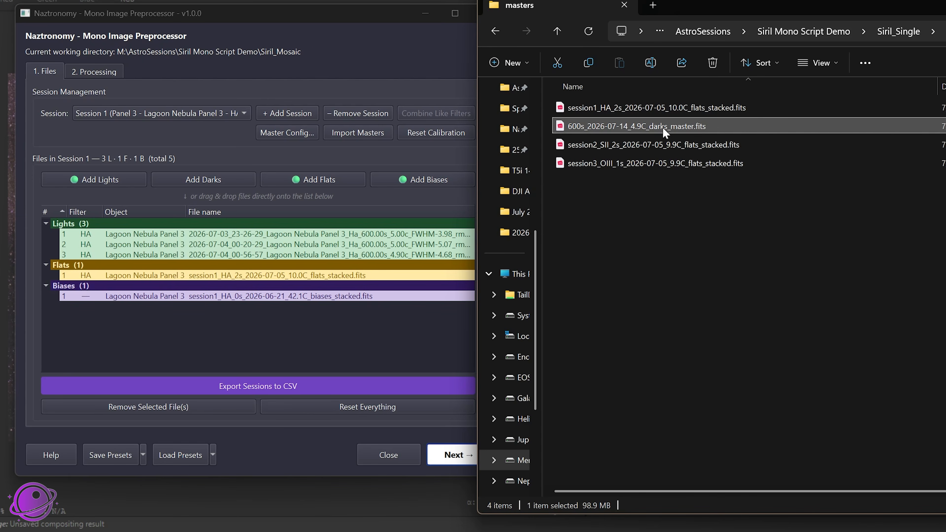
Add 600s_2026-07-14_4.9C_darks_master.fits to the preprocessor as a Master Dark for all sessions
left_click_drag(655, 121, 226, 304)
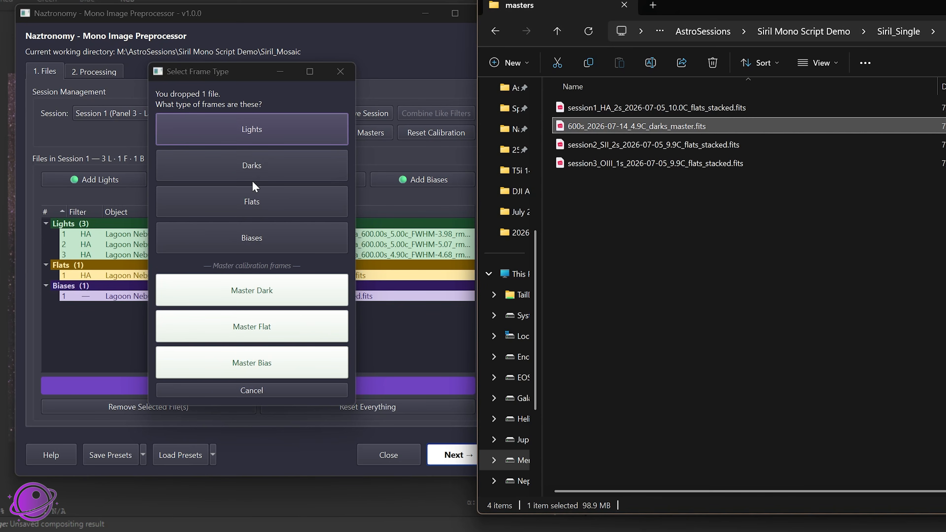
left_click(250, 295)
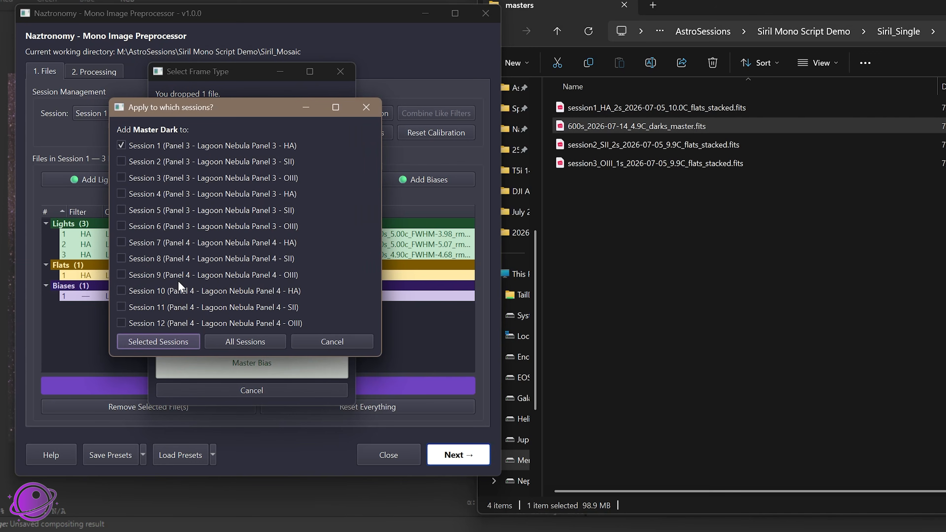
left_click(239, 339)
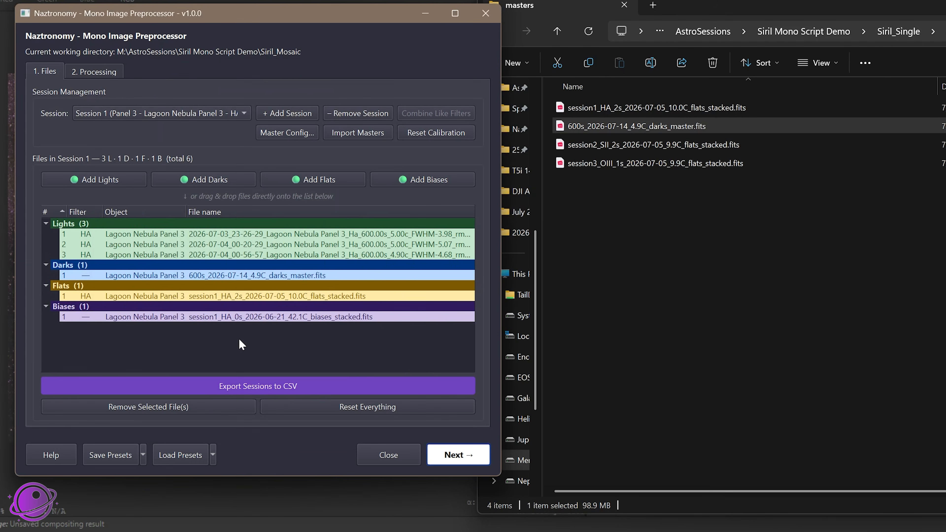
Check the master dark's assignment in the Panel 3 HA Session 1 and the Panel 3 OIII Session 6
left_click(166, 277)
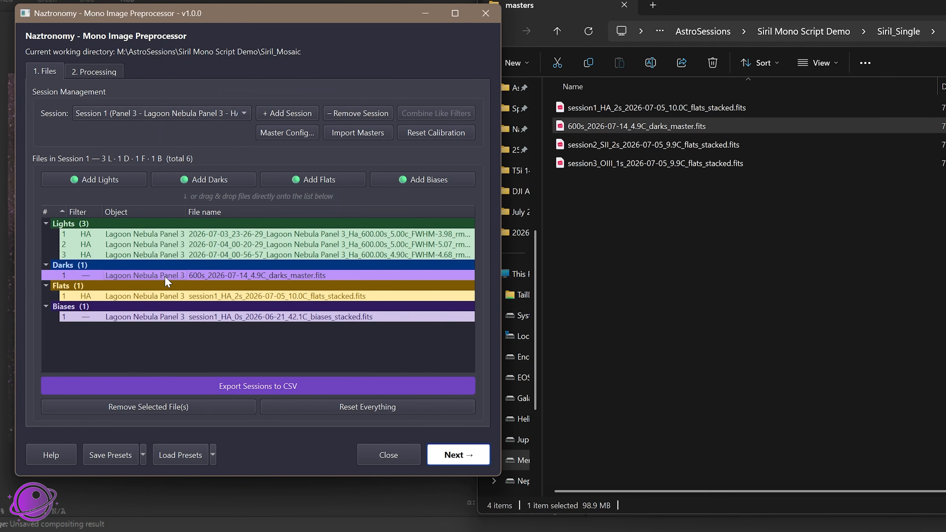
left_click(592, 127)
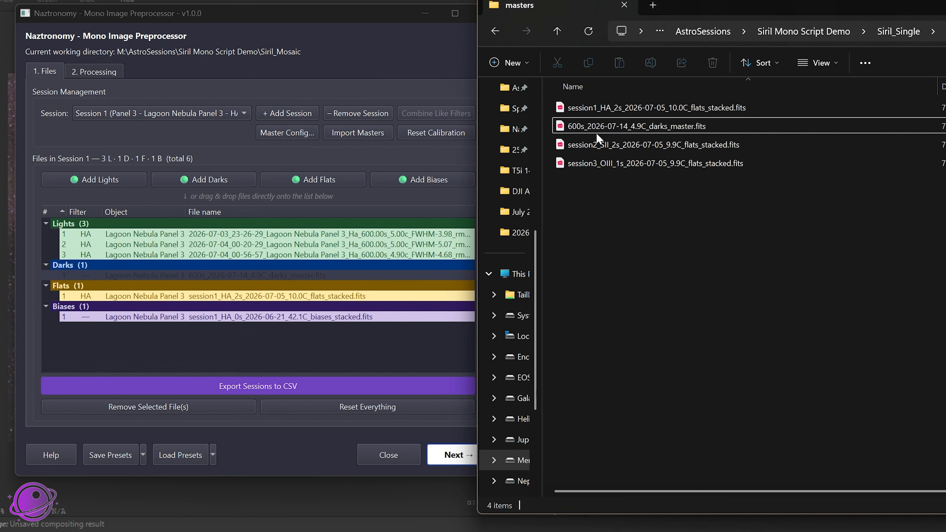
left_click(602, 108)
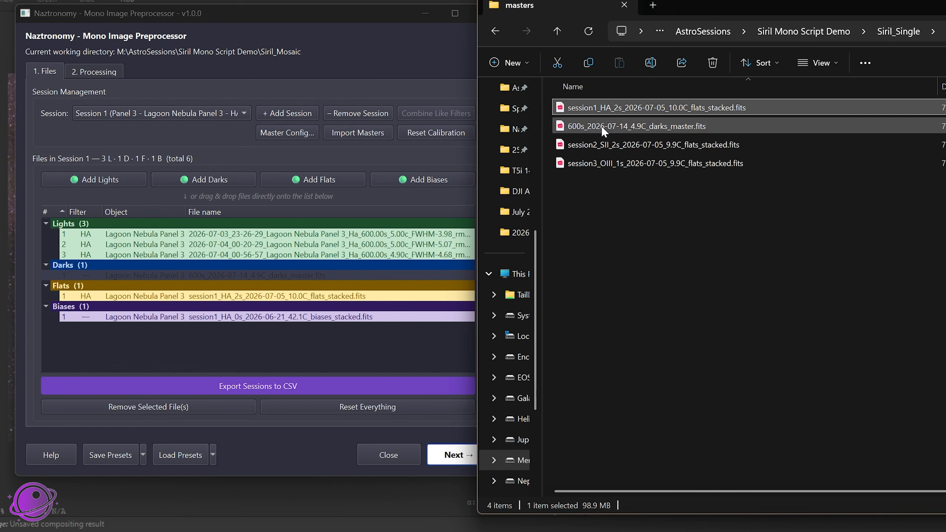
left_click(619, 127)
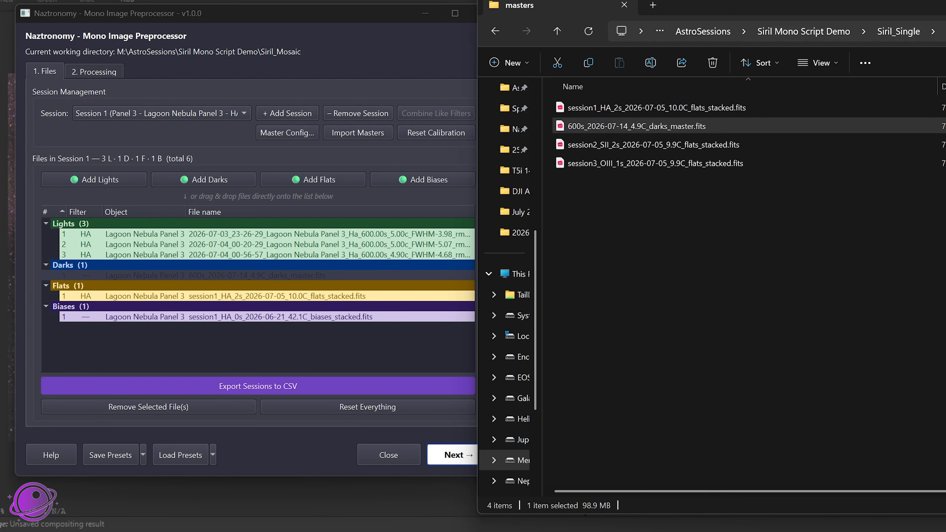
key("alt+Tab")
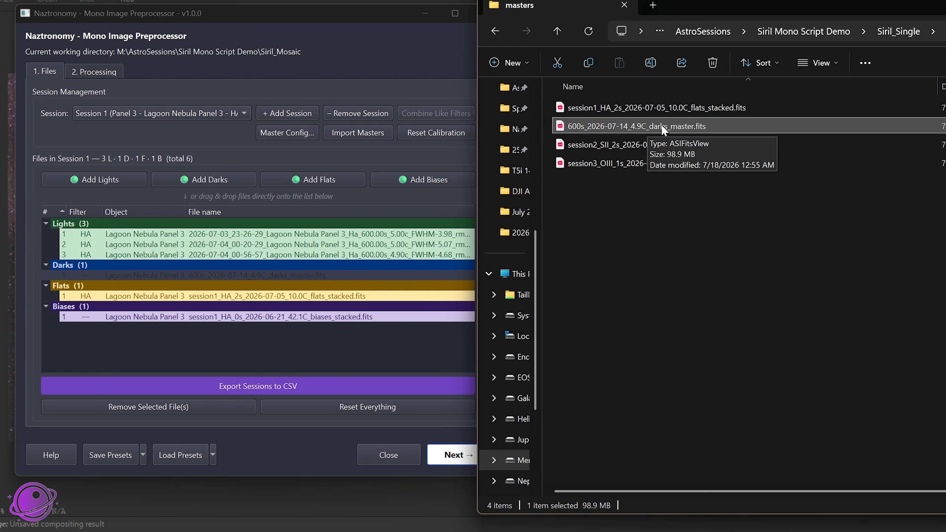
left_click(128, 360)
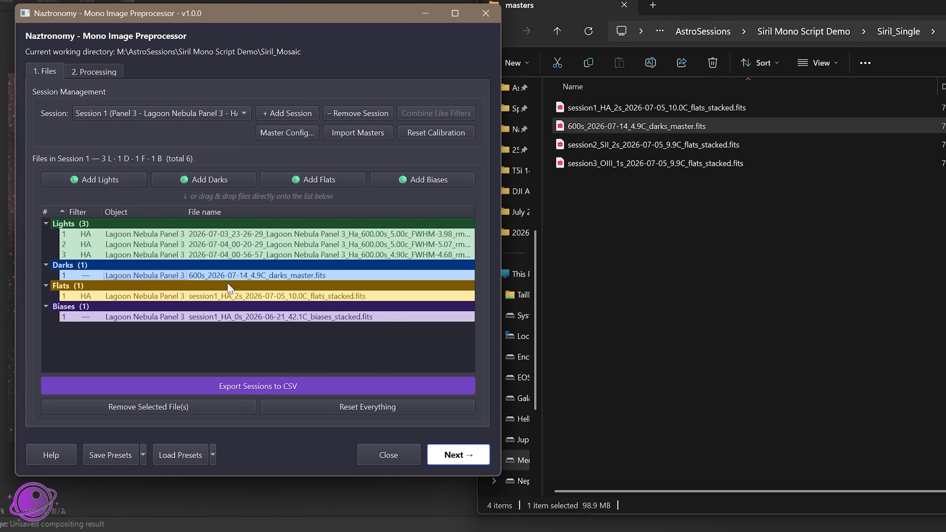
left_click(194, 115)
left_click(200, 186)
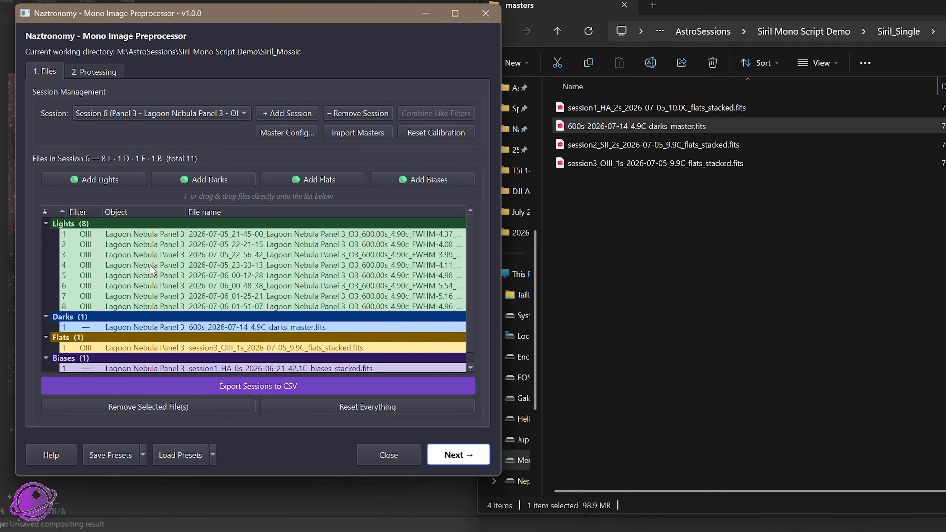
Check the calibration masters assigned to the Panel 3 OIII Session 6 and the Panel 4 OIII Session 12
scroll(110, 360, "down", 1)
left_click(223, 114)
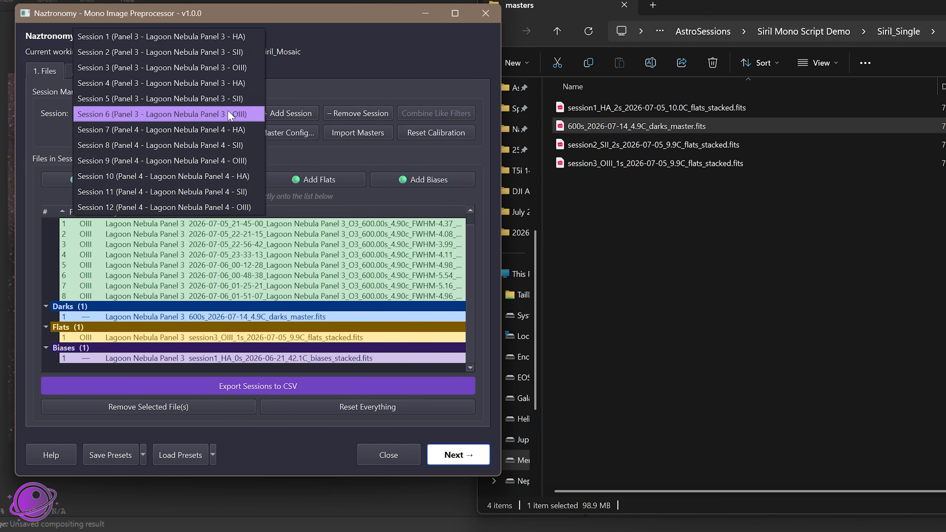
left_click(219, 198)
left_click(151, 113)
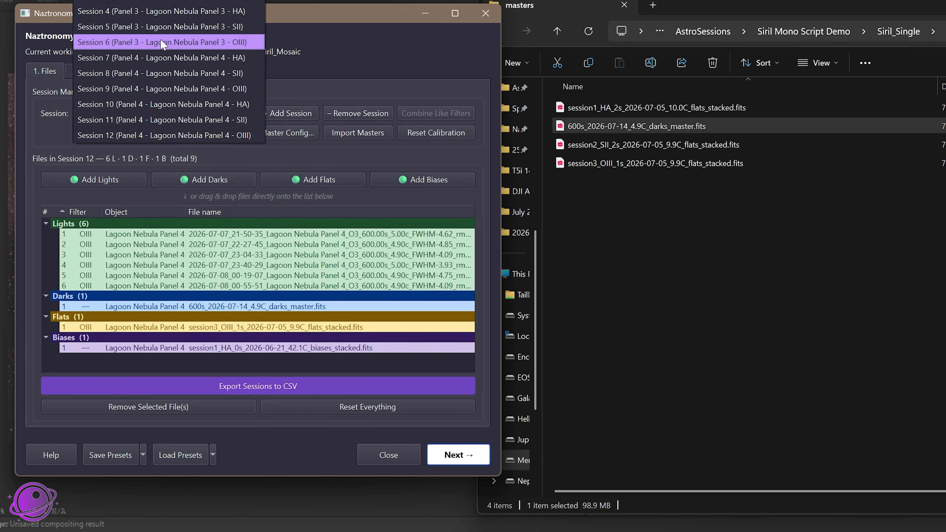
left_click(312, 30)
Browse File Explorer to the Siril_Mosaic folder in Siril Mono Script Demo and place its window beside the preprocessor
left_click_drag(673, 11, 645, 12)
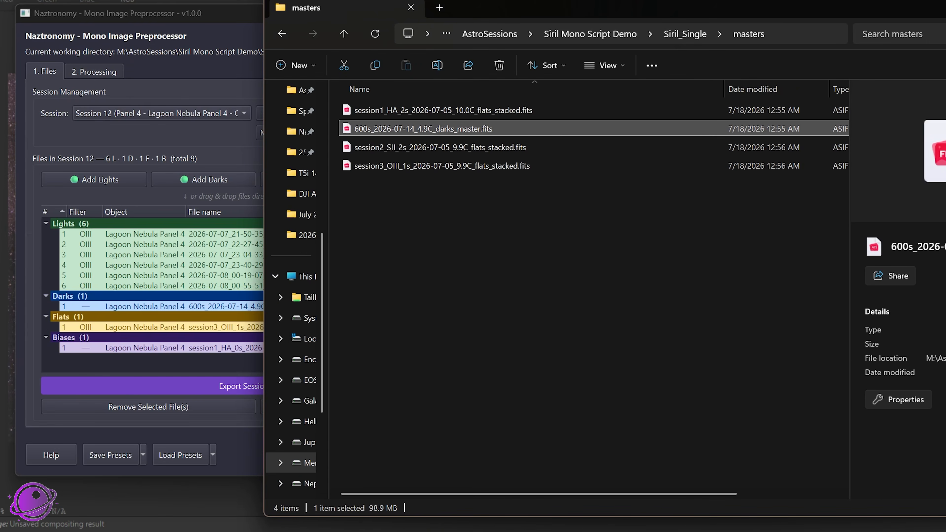
left_click(675, 34)
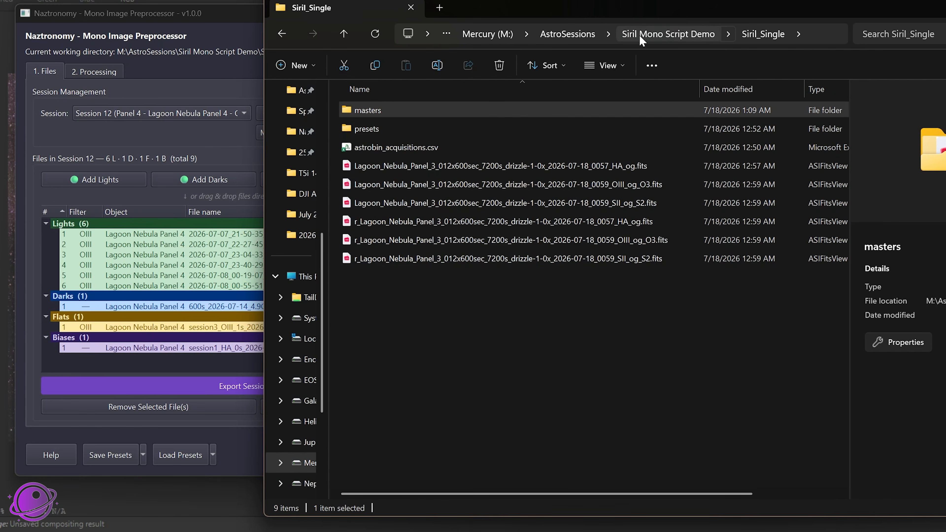
left_click(667, 34)
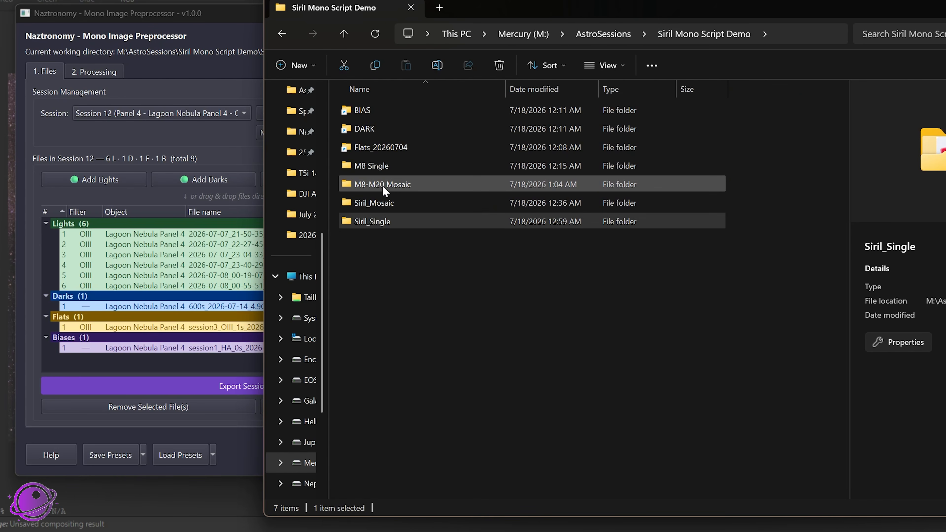
double_click(375, 203)
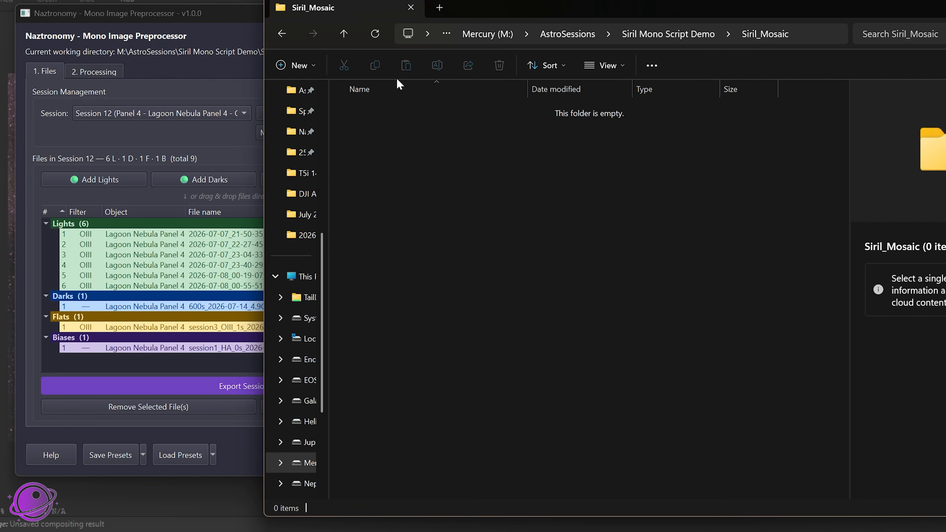
left_click_drag(534, 10, 810, 15)
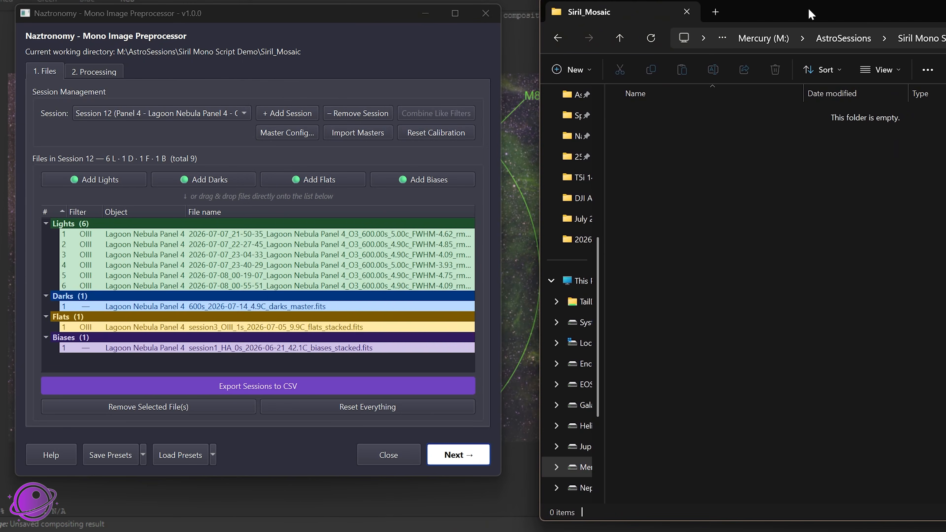
left_click(295, 15)
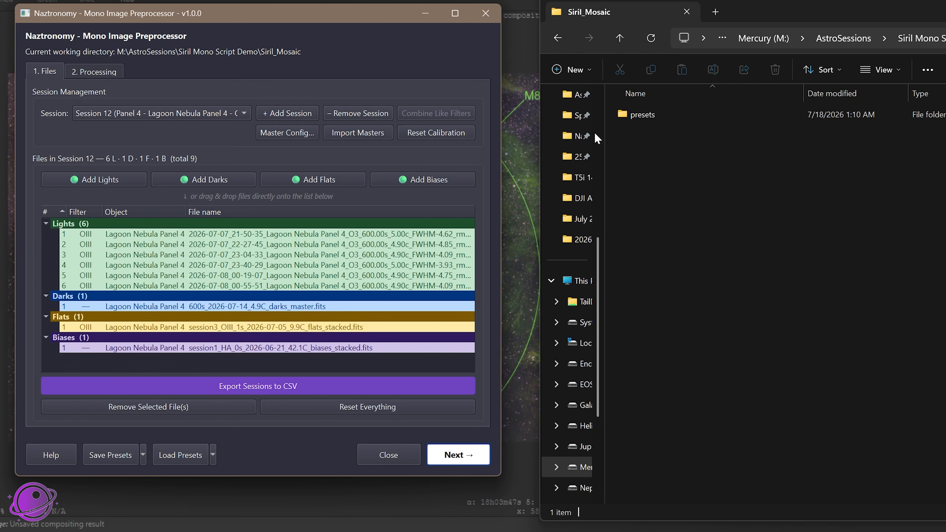
Enable 300 px feathering with Mosaic as the target mode, and start preprocessing
left_click(80, 71)
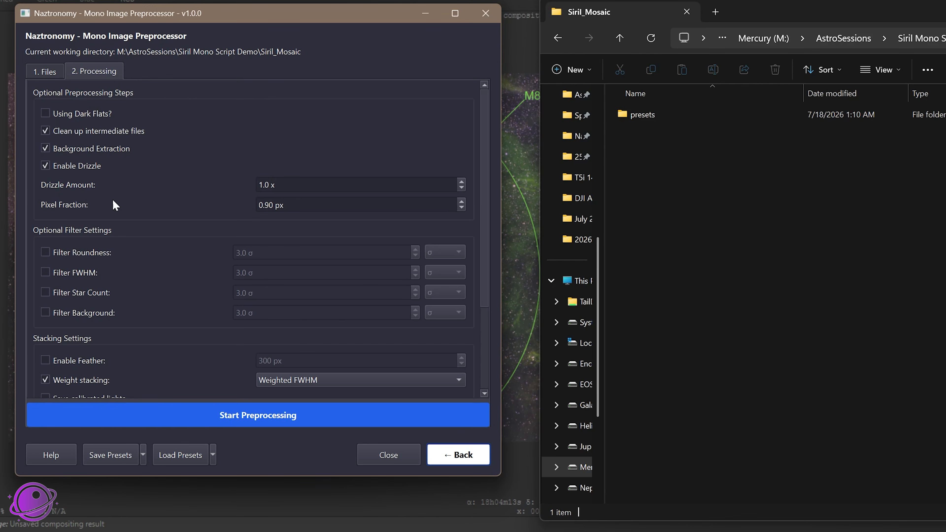
scroll(134, 326, "down", 2)
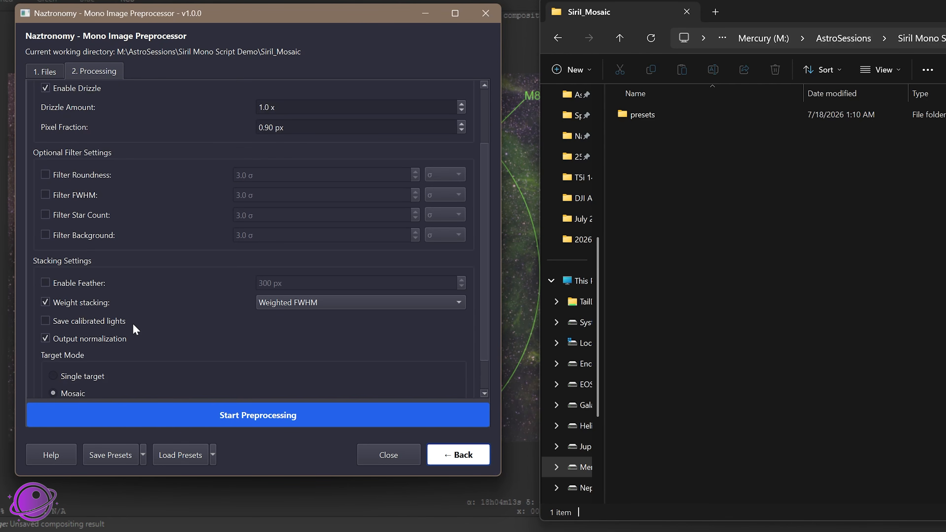
left_click(87, 286)
scroll(154, 304, "down", 1)
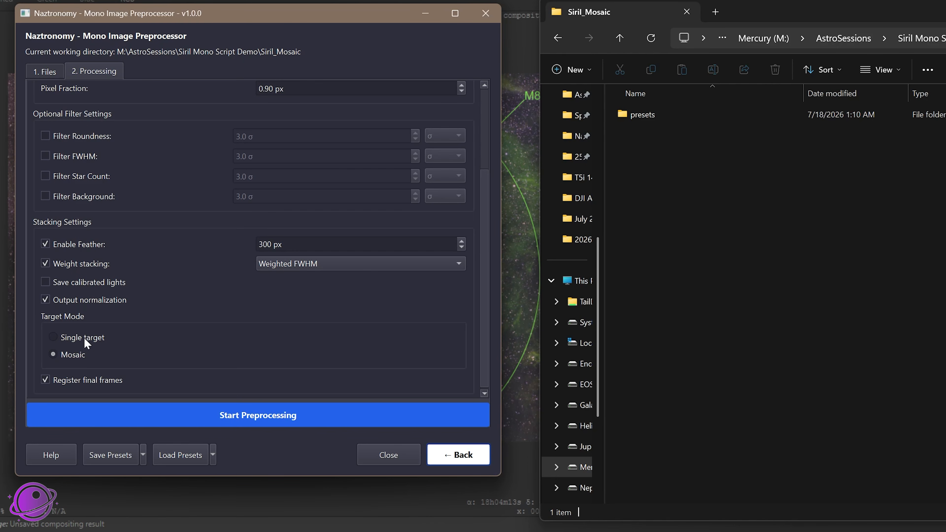
left_click(55, 353)
left_click(256, 420)
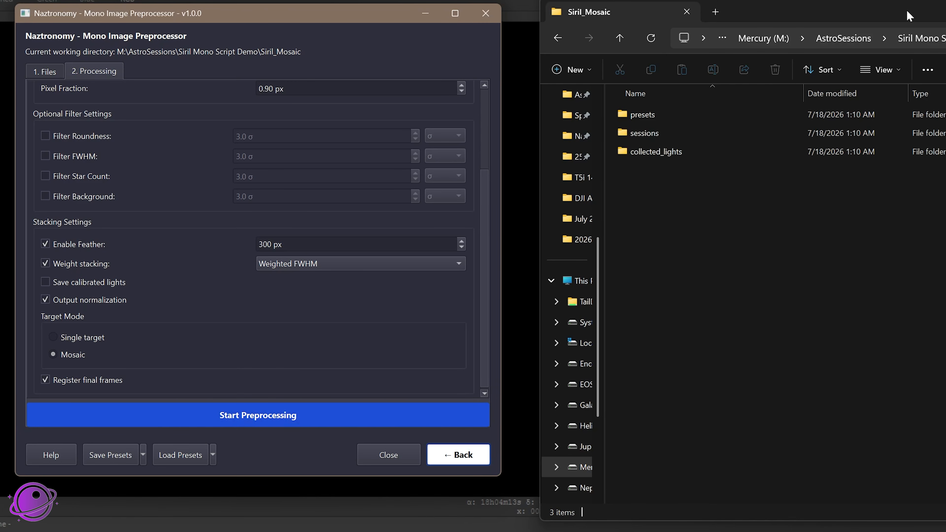
Look through the sessions folder inside Siril_Mosaic, return to the parent folder and minimize File Explorer
left_click_drag(933, 16, 626, 17)
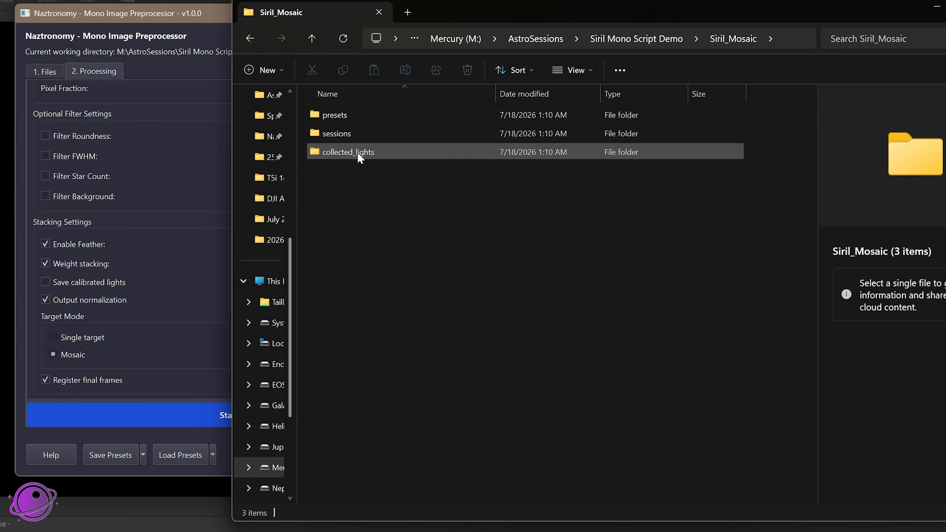
double_click(340, 138)
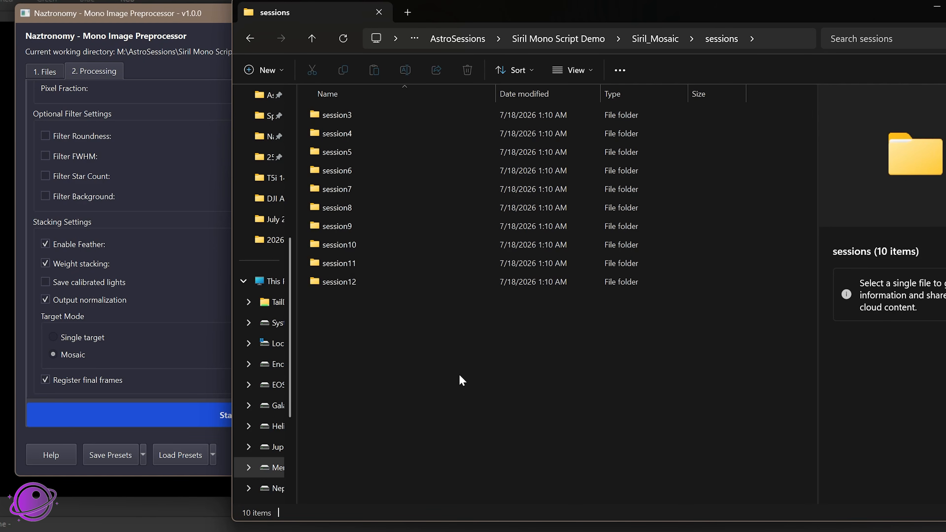
key("alt+Left")
left_click(937, 9)
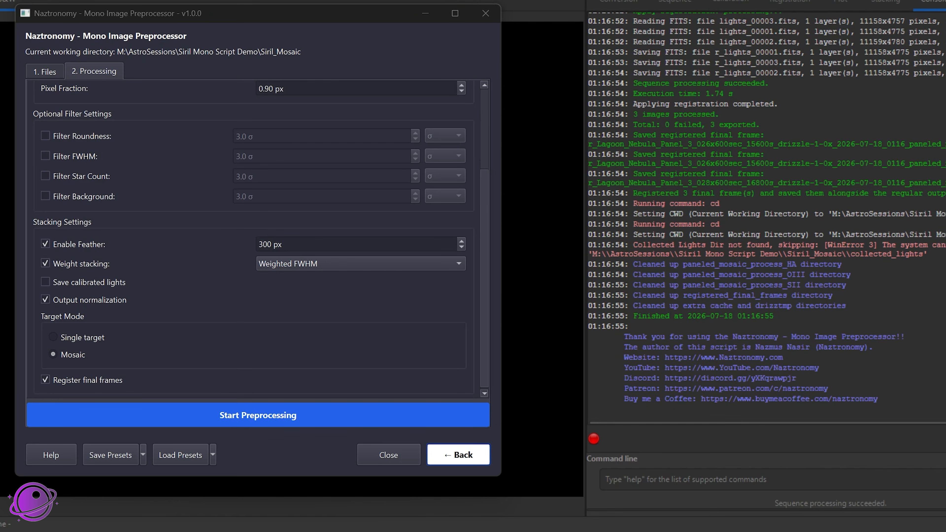
Show the full file names in the Siril_Mosaic folder and select the three registered final mosaics prefixed r_
key("alt+Tab")
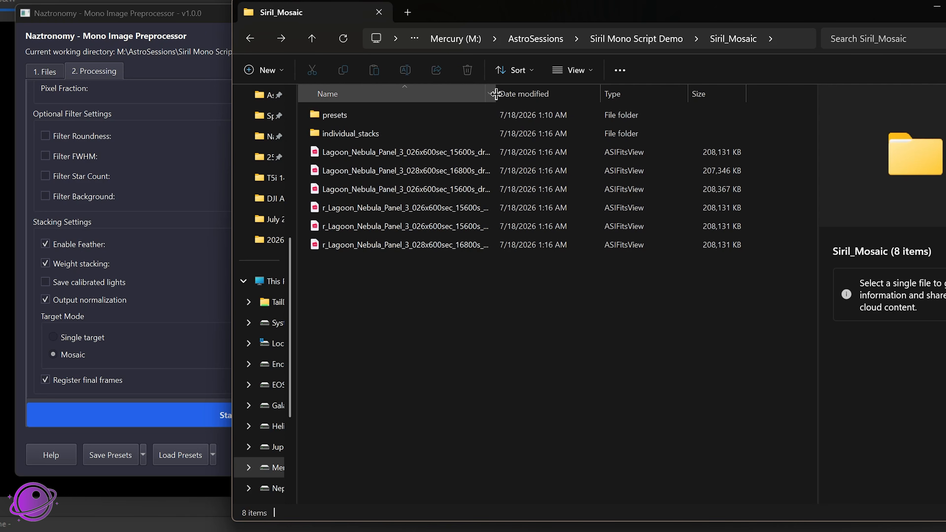
left_click_drag(499, 97, 724, 107)
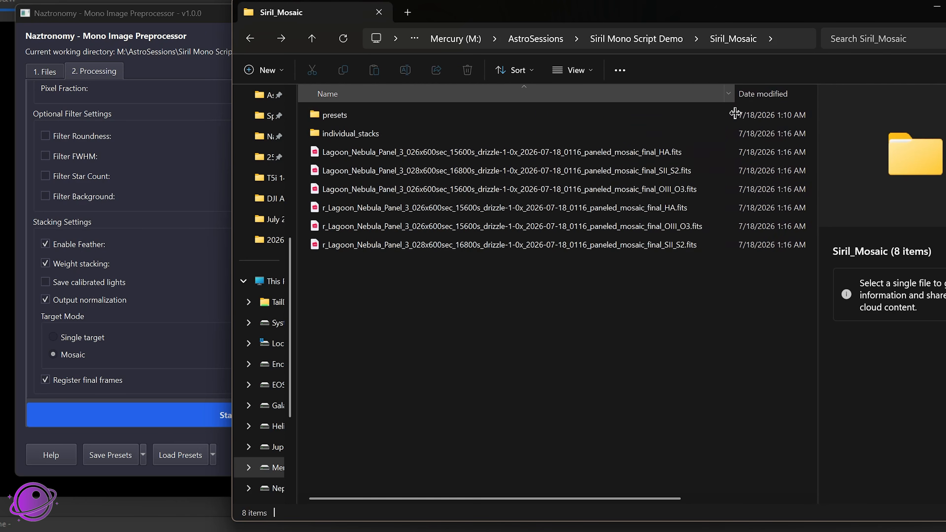
left_click(338, 155)
left_click_drag(332, 276, 338, 213)
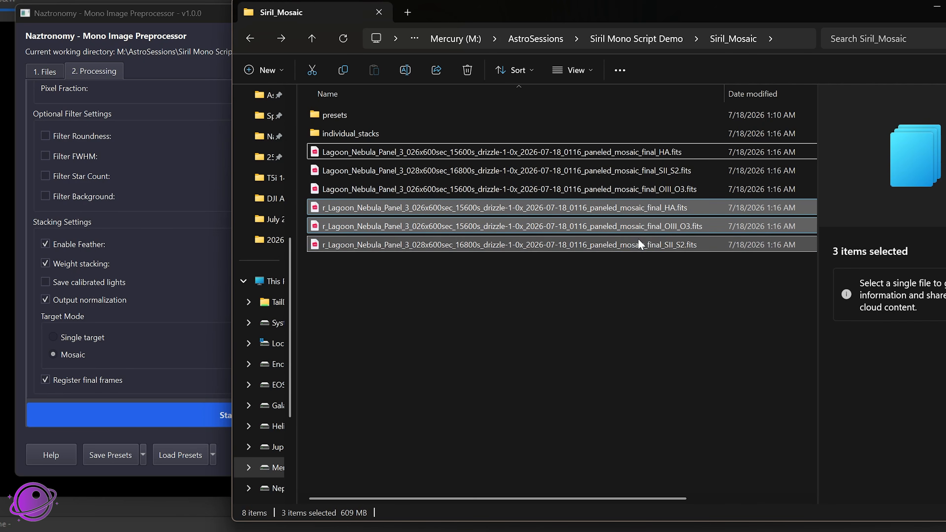
Close the Mono Image Preprocessor and move the File Explorer window aside to uncover Siril's image area
left_click(152, 16)
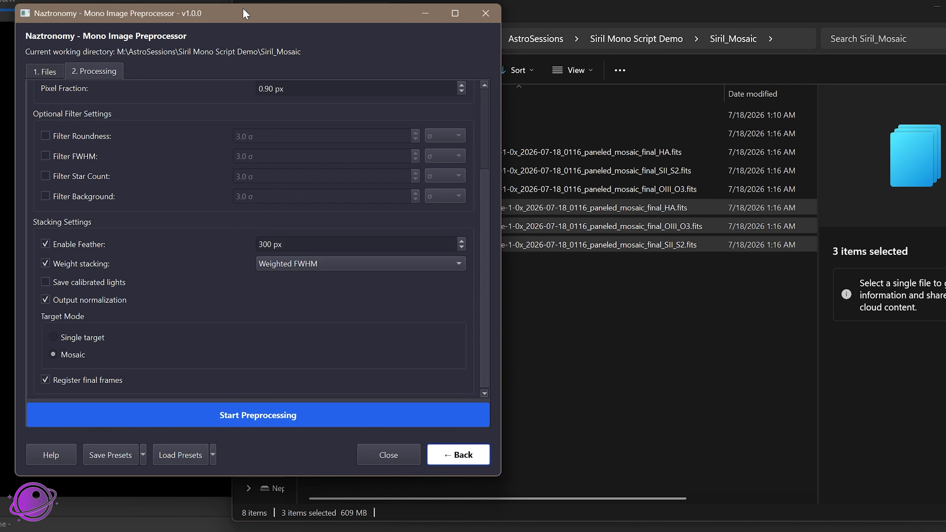
left_click(485, 14)
left_click_drag(449, 16, 752, 32)
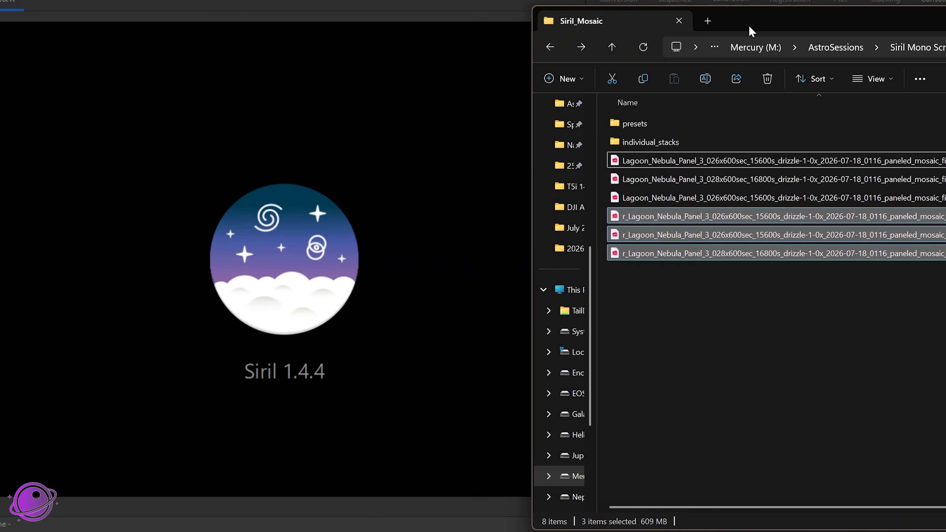
Open the registered HA mosaic in Siril and enlarge the image area to view it
left_click(799, 285)
left_click_drag(799, 220, 288, 158)
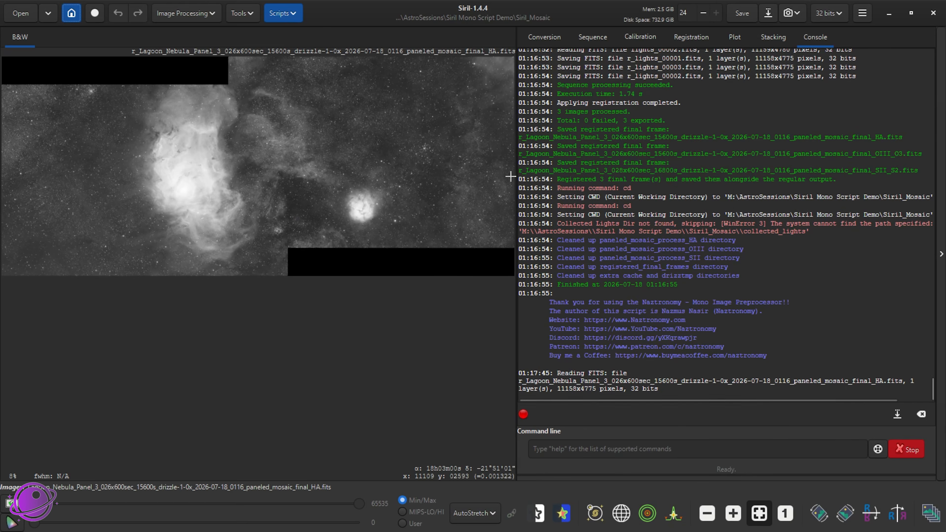
left_click_drag(529, 231, 798, 238)
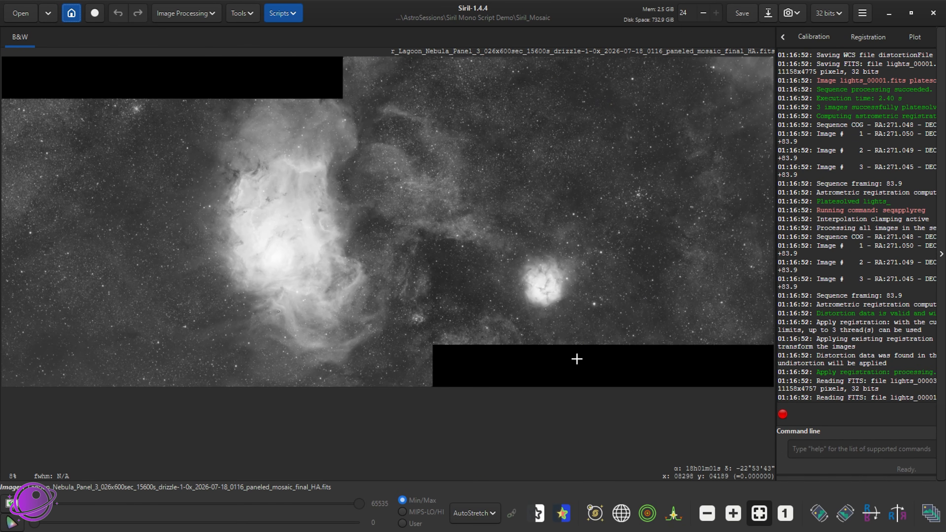
Open the registered OIII mosaic and the registered SII mosaic one after the other, replacing the loaded image each time
key("alt+Tab")
left_click_drag(608, 239, 207, 243)
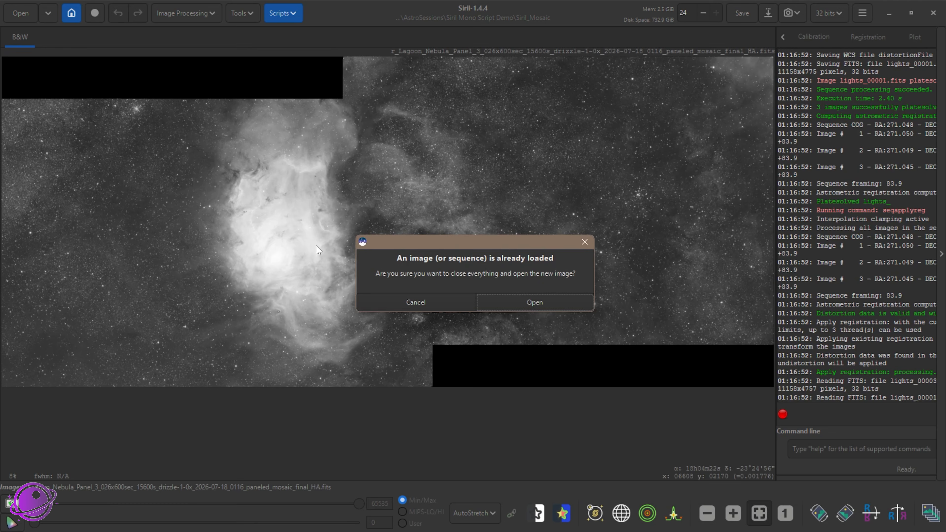
left_click(535, 301)
key("alt+Tab")
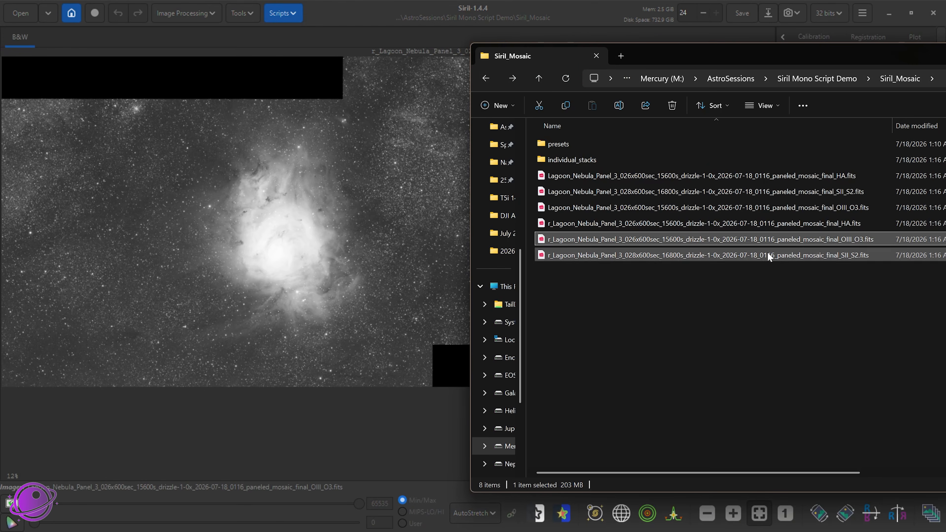
left_click_drag(767, 256, 414, 259)
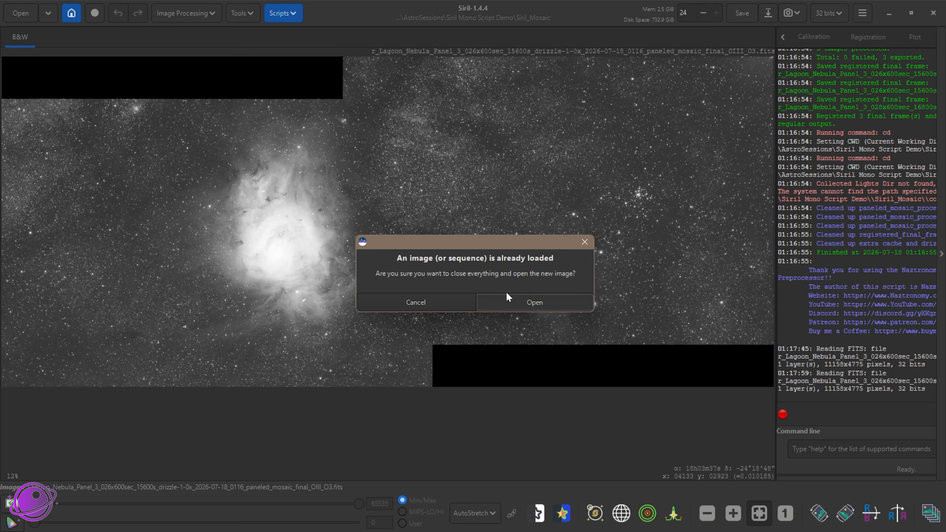
left_click(507, 299)
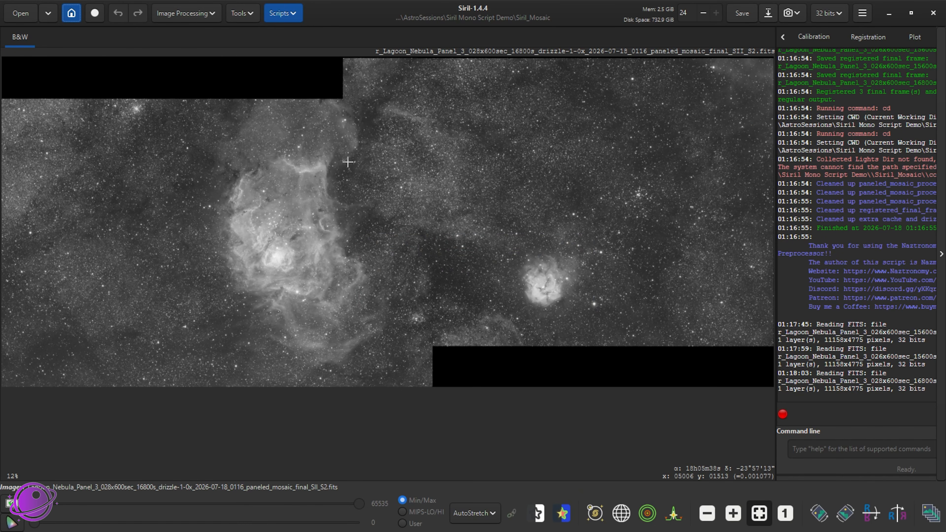
Start RGB Composition, closing the current image, and load the registered SII mosaic into the red layer
left_click(185, 17)
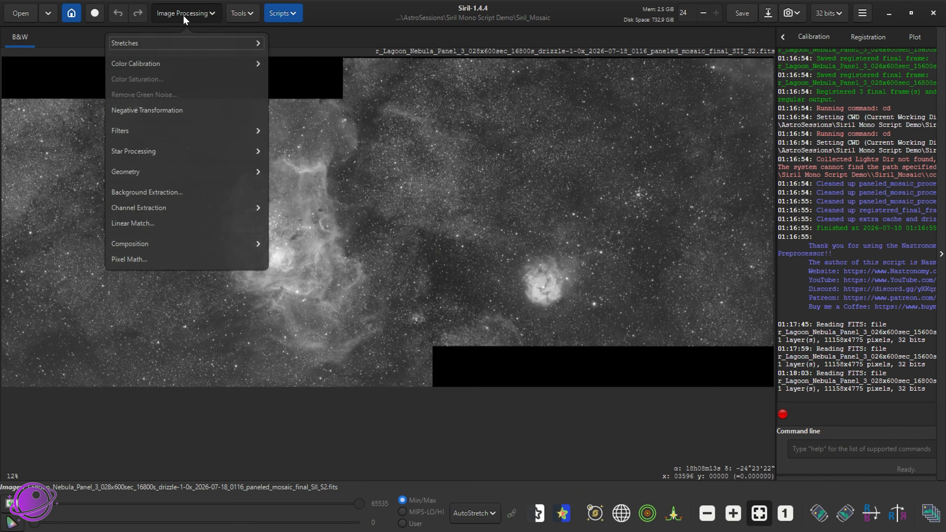
left_click(176, 250)
left_click(132, 61)
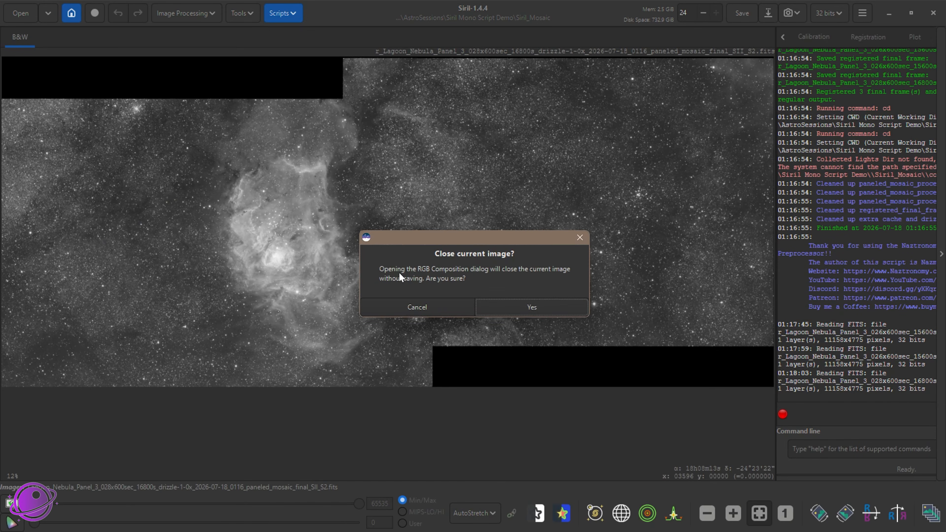
left_click(524, 310)
left_click(371, 209)
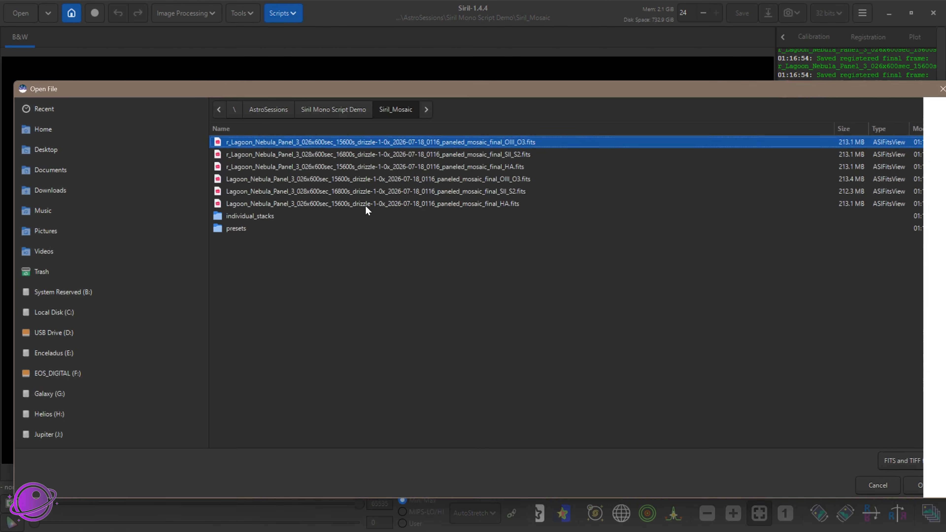
left_click(512, 153)
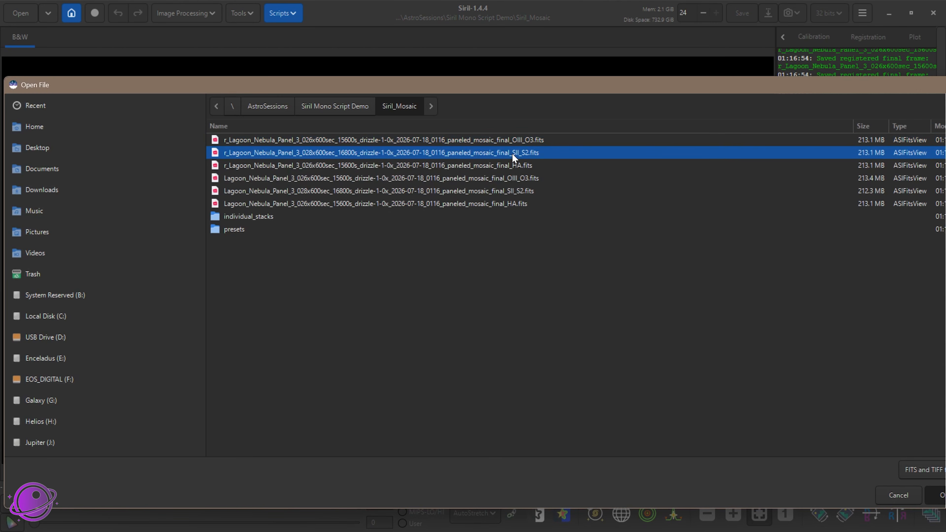
double_click(512, 153)
Load the registered HA mosaic into the green layer and the registered OIII mosaic into the blue layer
left_click(342, 235)
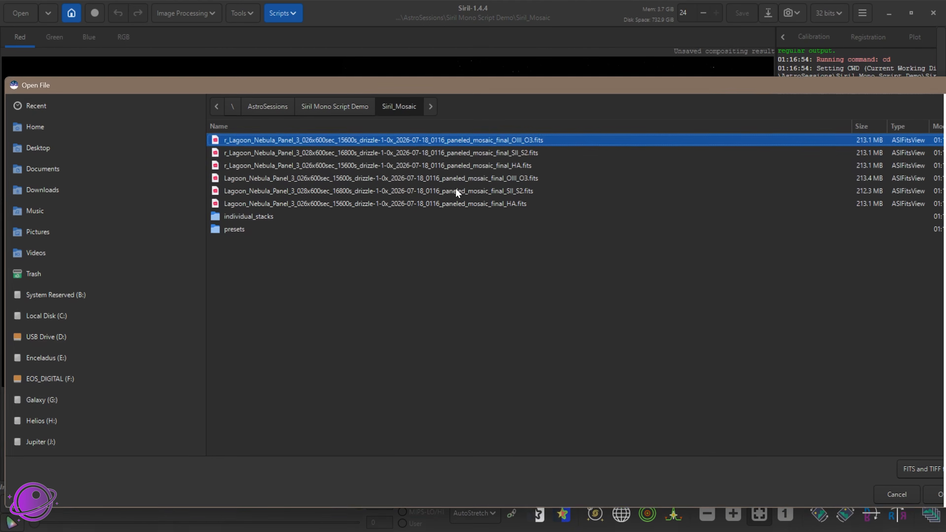
left_click(519, 168)
double_click(507, 170)
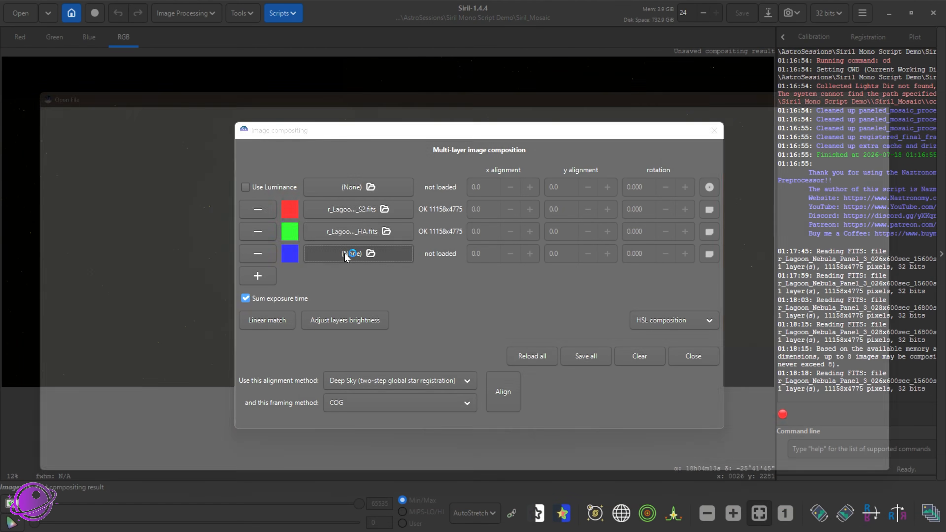
left_click(341, 252)
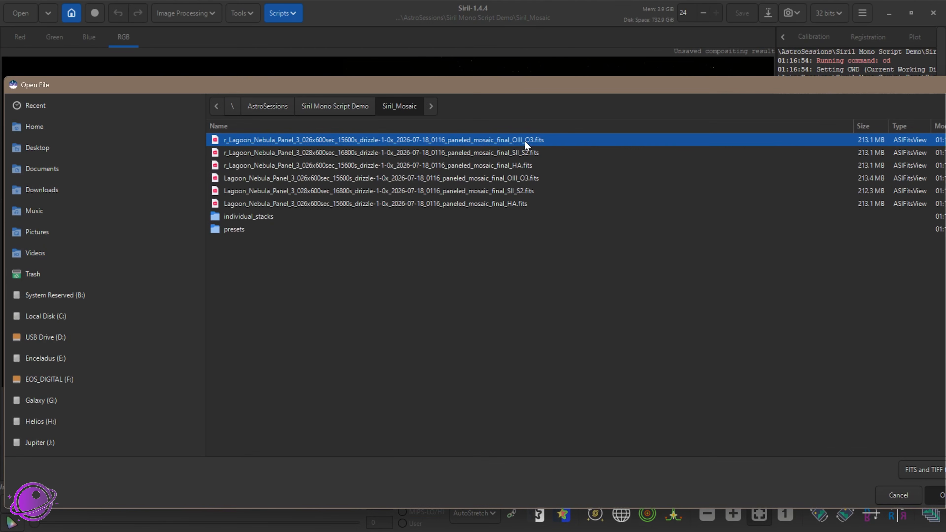
double_click(524, 141)
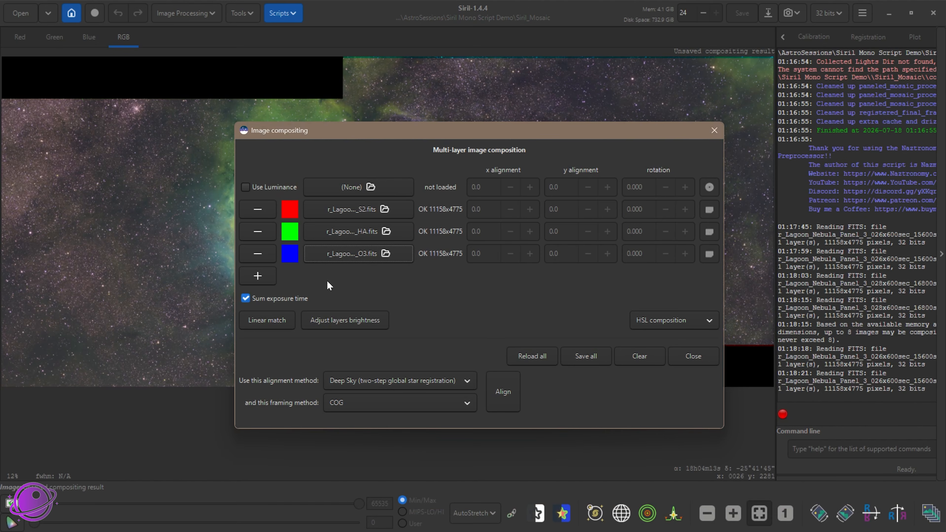
Apply a linear match to the loaded SII, HA and OIII composition layers and close the image compositing dialog
left_click_drag(392, 130, 357, 272)
key("Return")
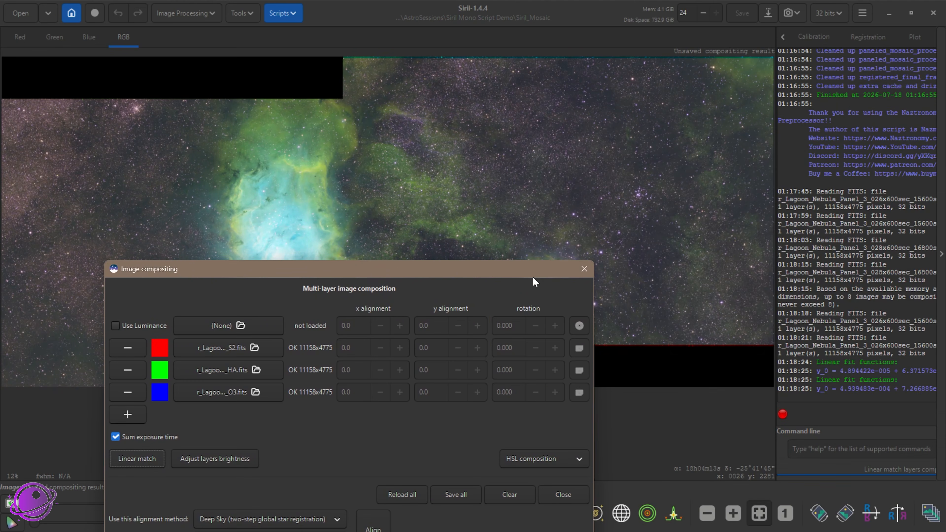
left_click(583, 269)
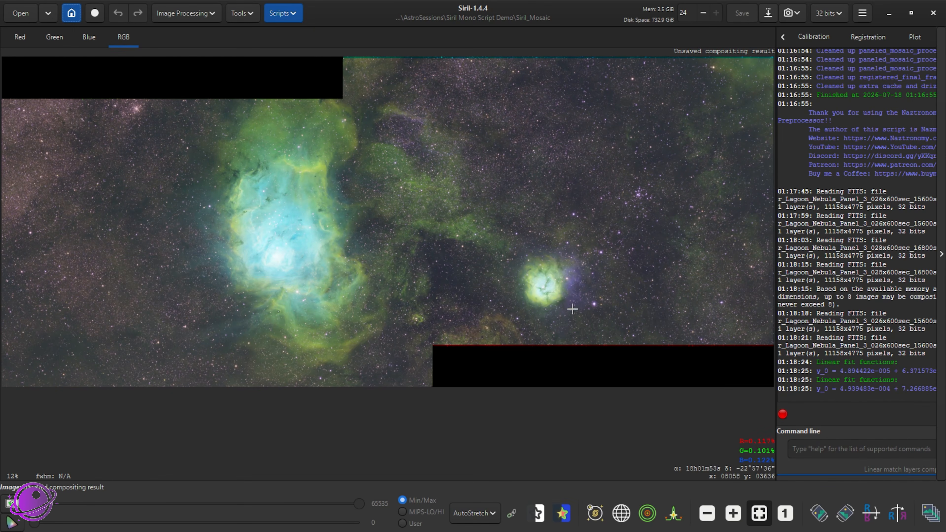
Examine the SHO composite up close, covering both nebulae, the dark area between them and the star field beside the upper black corner
scroll(591, 309, "up", 3)
scroll(298, 264, "down", 3)
scroll(315, 274, "up", 1)
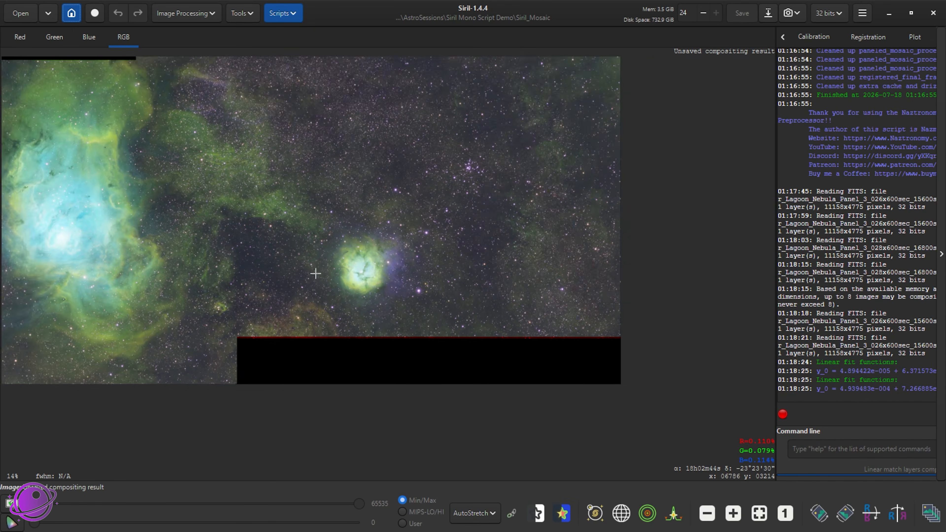
left_click_drag(240, 242, 416, 293)
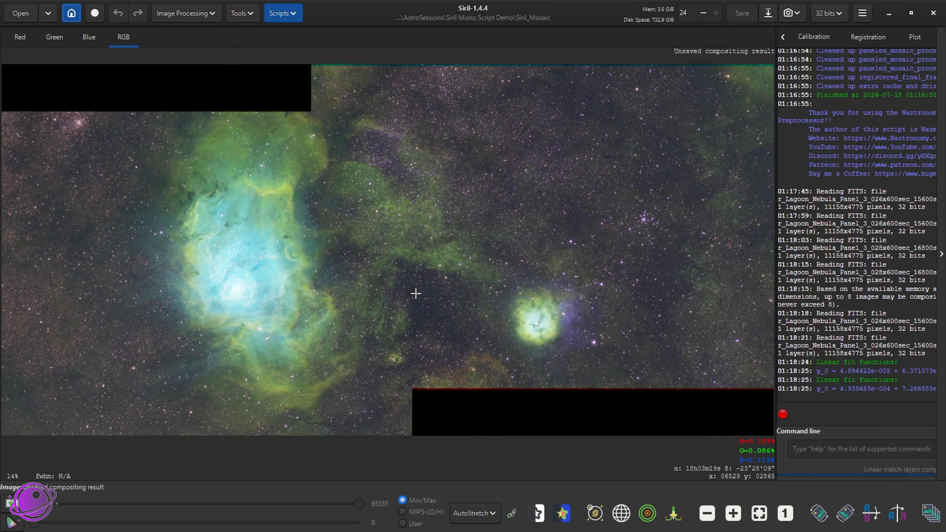
scroll(372, 293, "up", 2)
scroll(322, 292, "down", 1)
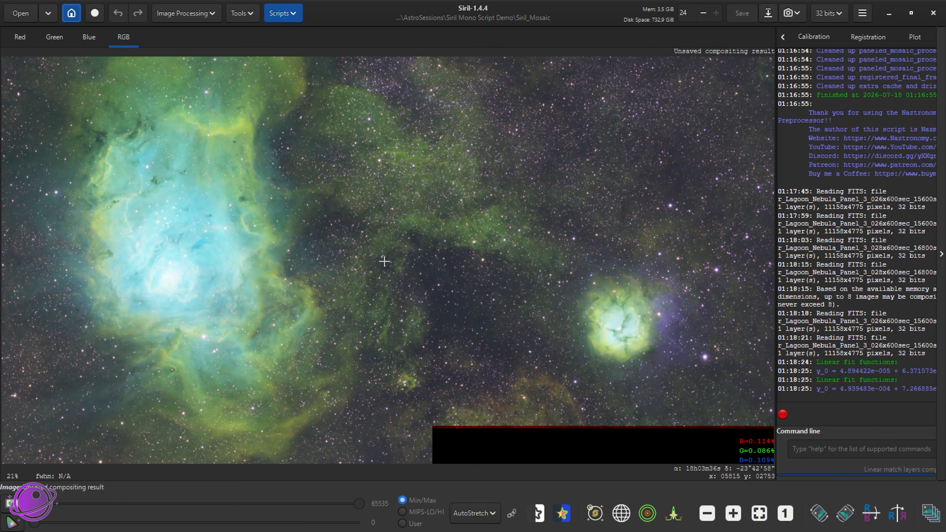
scroll(384, 262, "up", 3)
left_click_drag(618, 285, 673, 349)
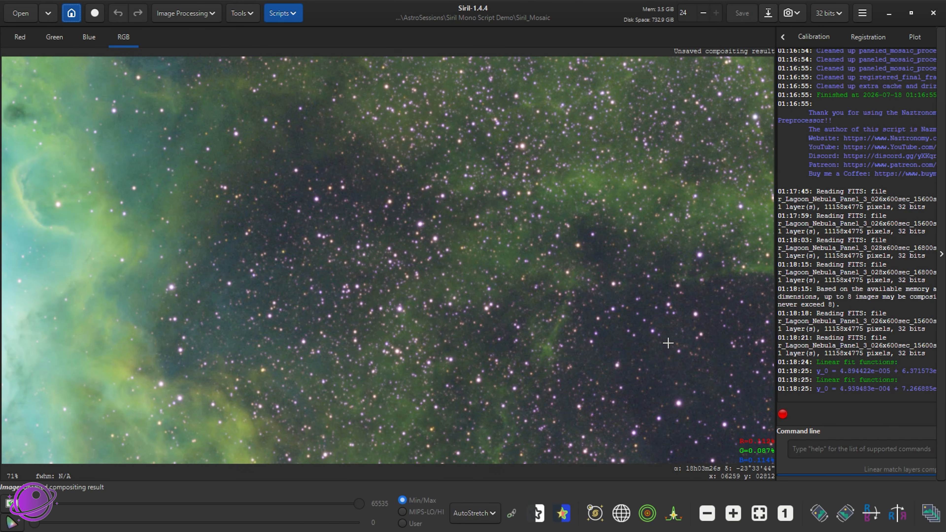
left_click_drag(550, 185, 461, 352)
left_click_drag(396, 71, 415, 328)
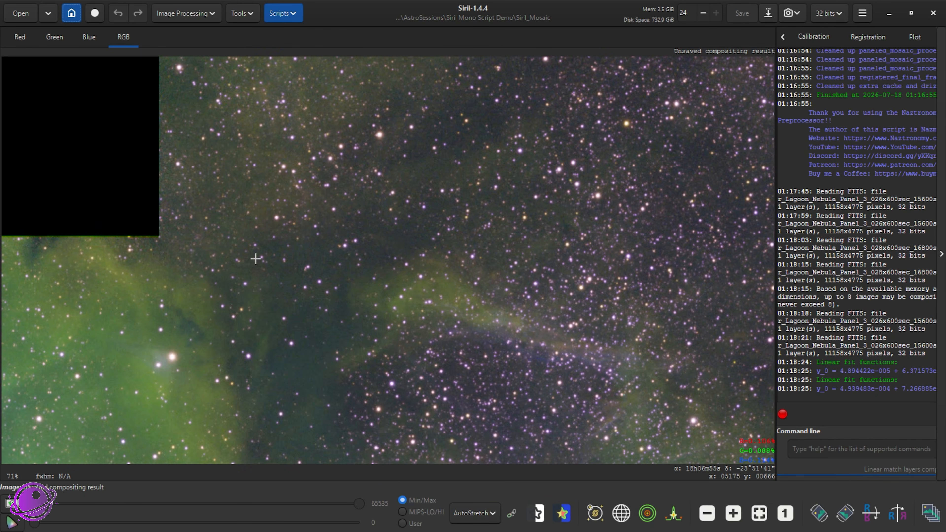
left_click_drag(256, 259, 432, 156)
scroll(340, 295, "up", 2)
scroll(348, 293, "down", 7)
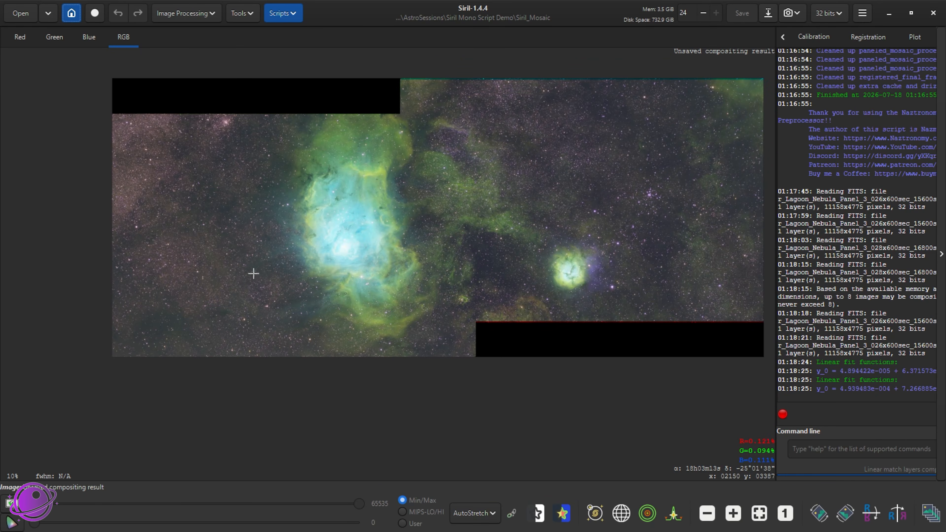
Inspect the coloured fringes along the mosaic's lower-right and upper edges in close-up
scroll(525, 245, "up", 3)
left_click_drag(767, 278, 344, 282)
left_click_drag(535, 251, 294, 191)
scroll(332, 365, "up", 3)
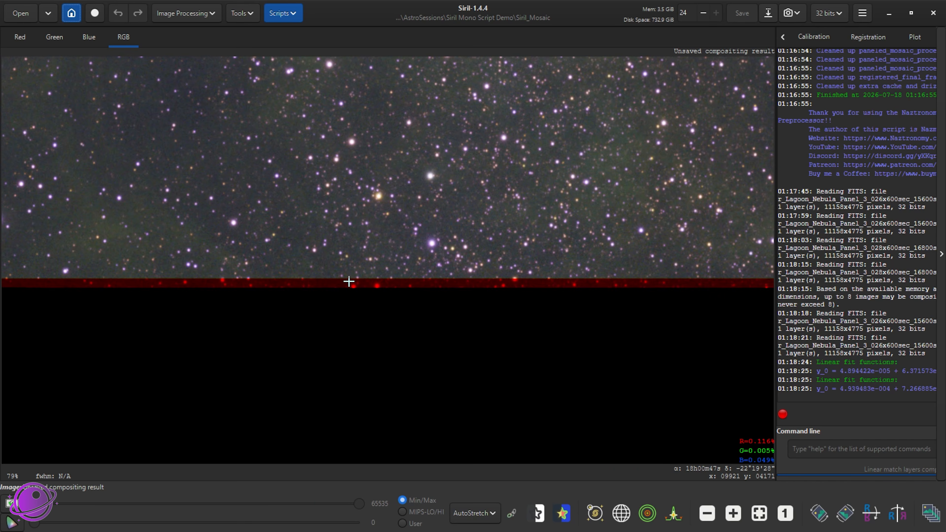
scroll(346, 286, "down", 6)
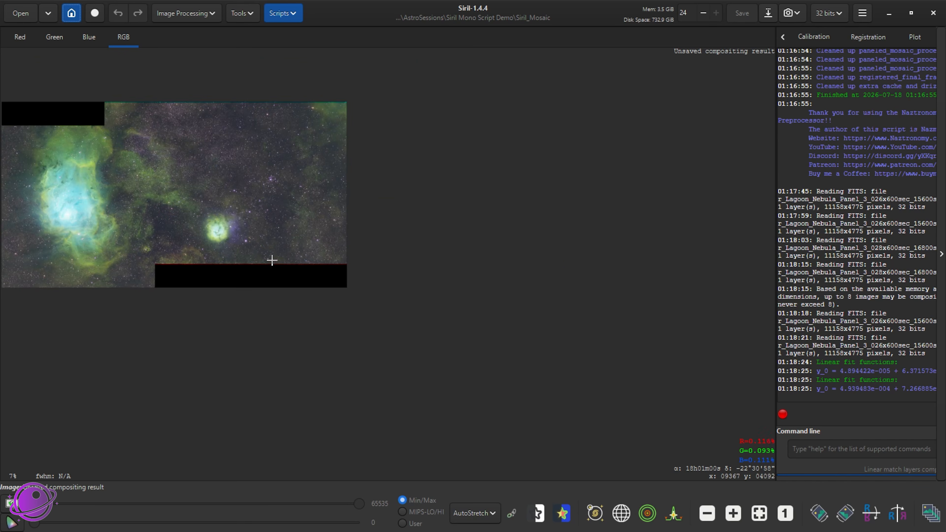
scroll(259, 178, "up", 4)
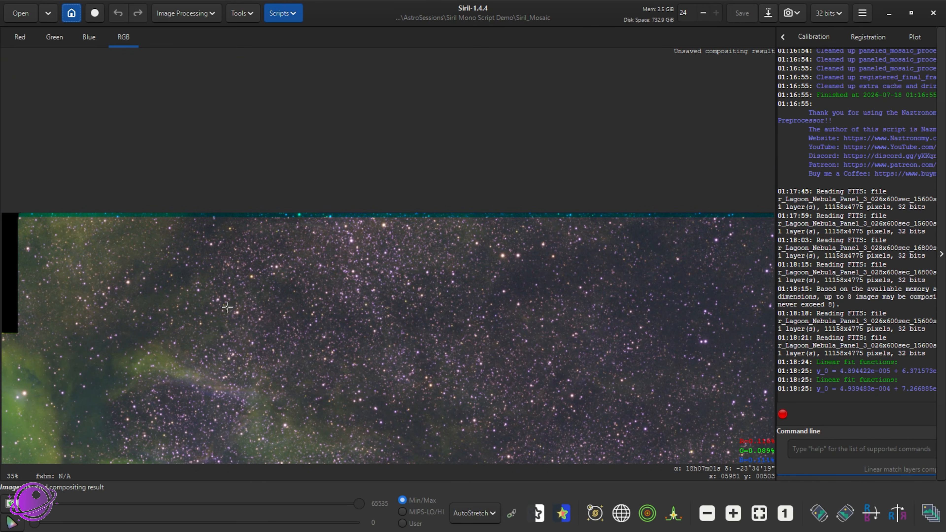
scroll(317, 299, "down", 4)
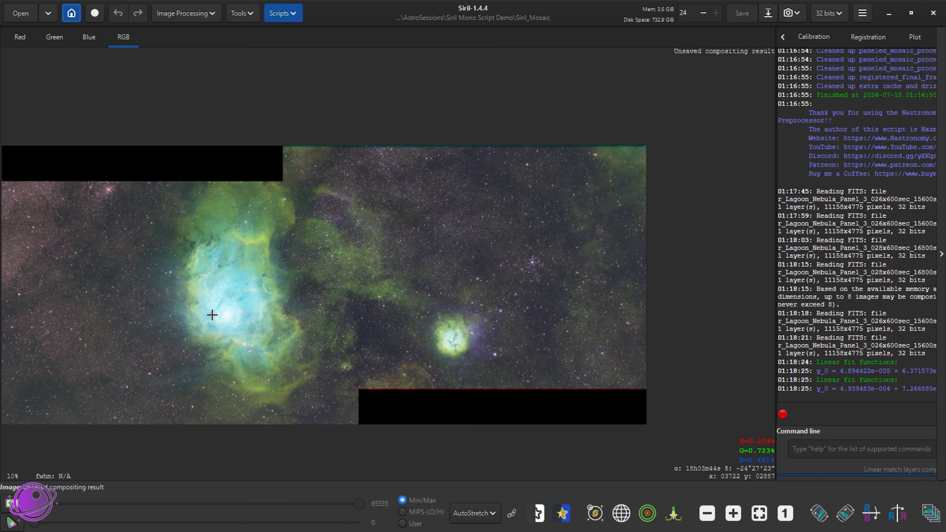
Review the overall SHO mosaic, comparing the full two-panel frame with closer views of both nebulae
left_click_drag(211, 313, 375, 289)
left_click_drag(616, 285, 453, 283)
scroll(453, 299, "down", 3)
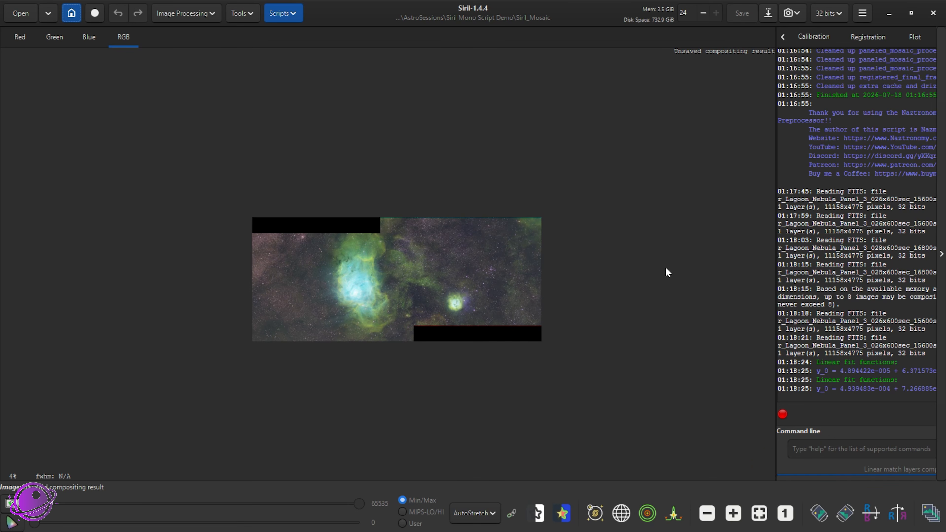
scroll(412, 313, "up", 4)
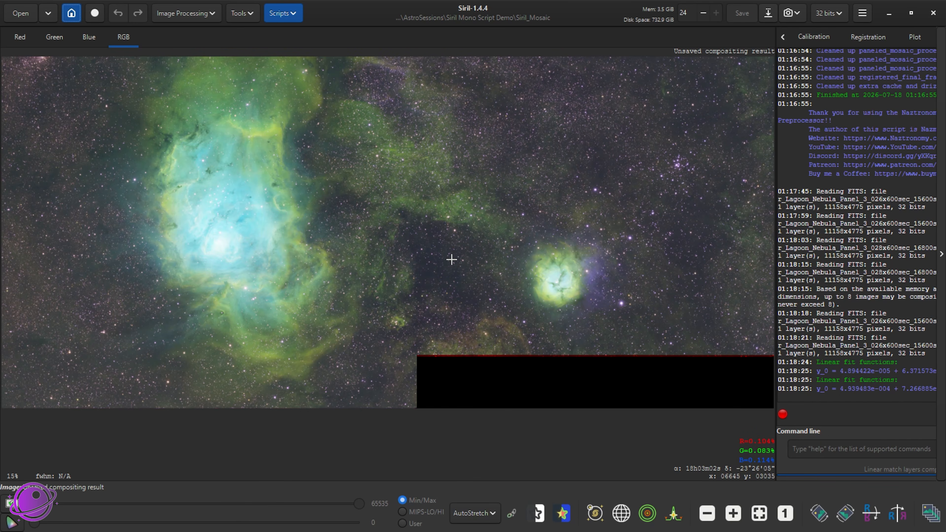
left_click_drag(451, 260, 431, 306)
scroll(475, 294, "up", 3)
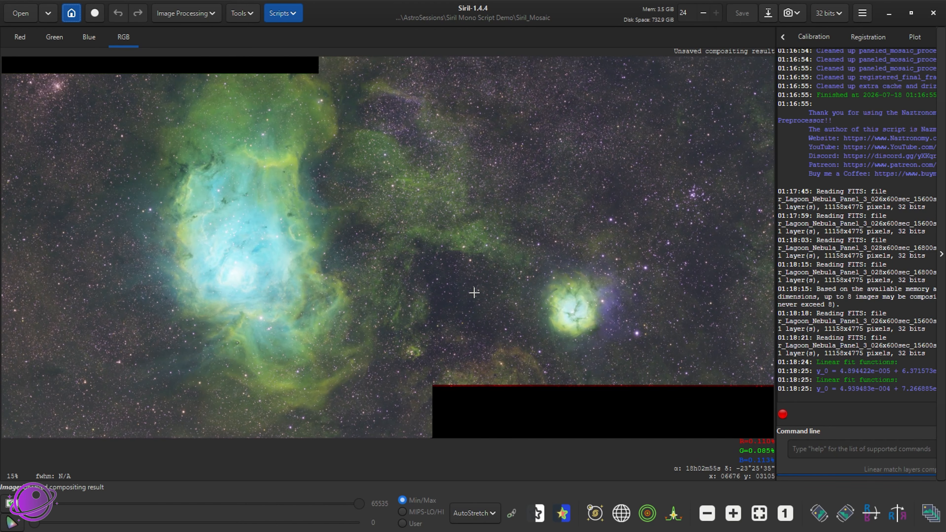
scroll(476, 296, "down", 4)
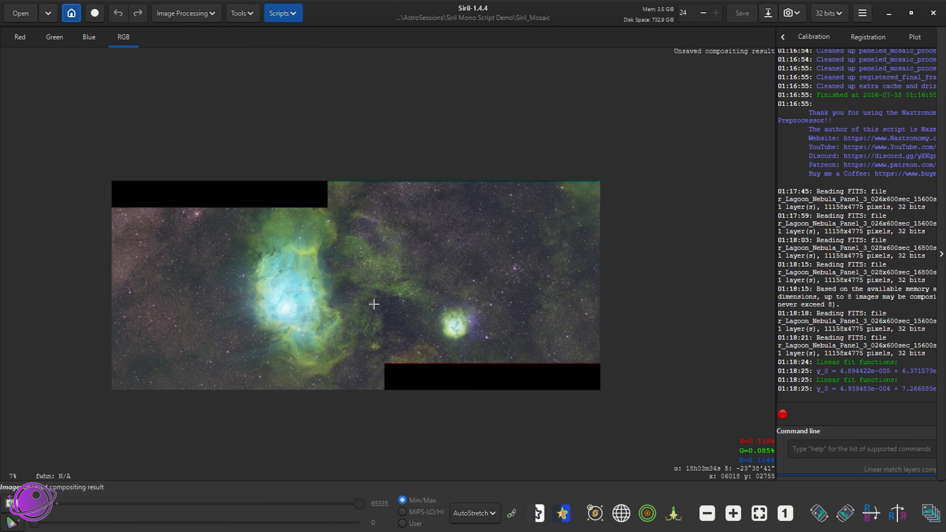
key("alt+Tab")
left_click_drag(804, 300, 779, 224)
left_click(268, 164)
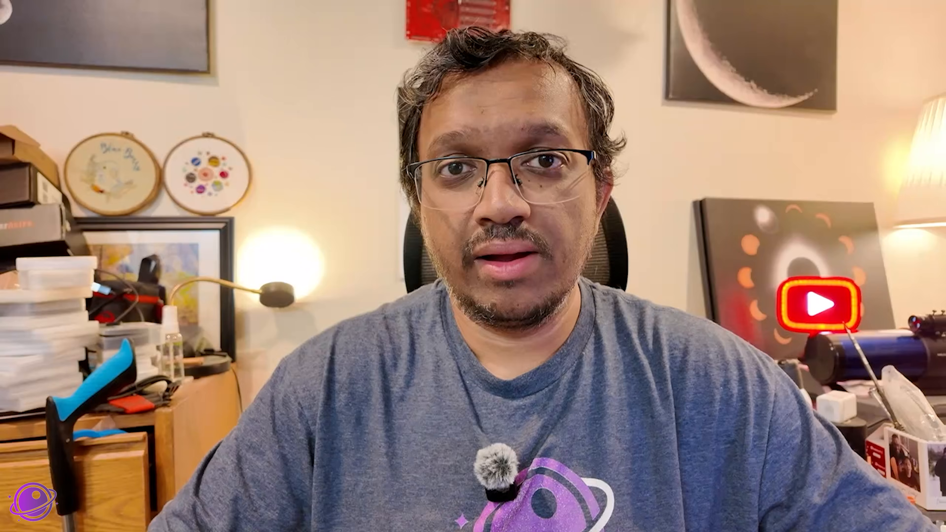